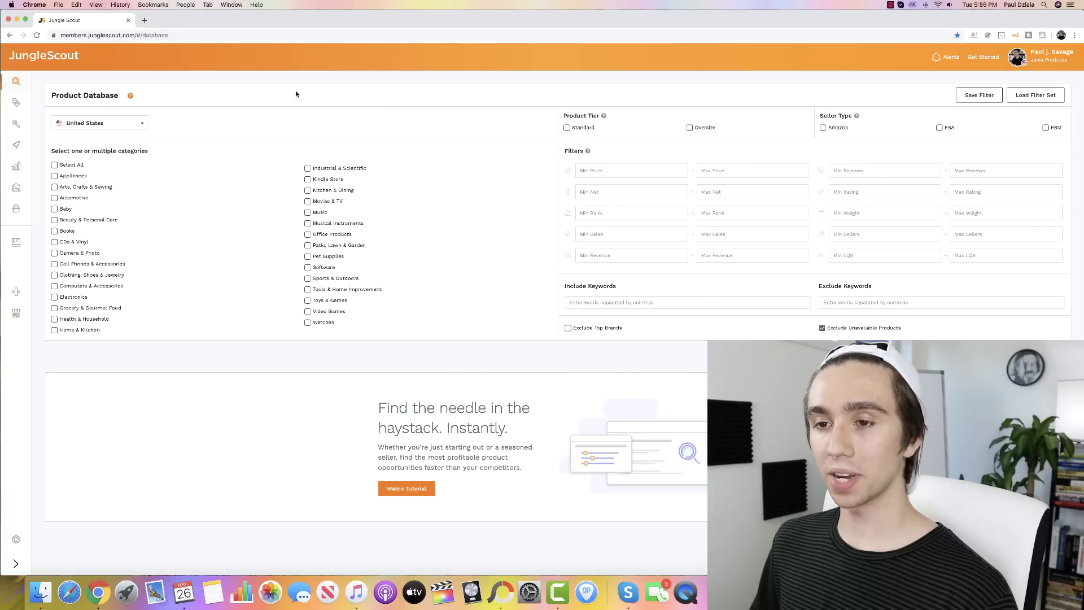
Step: Select the categories Arts, Crafts & Sewing, Home & Kitchen, Tools & Home Improvement, Industrial & Scientific, and Patio, Lawn & Garden
left_click(55, 187)
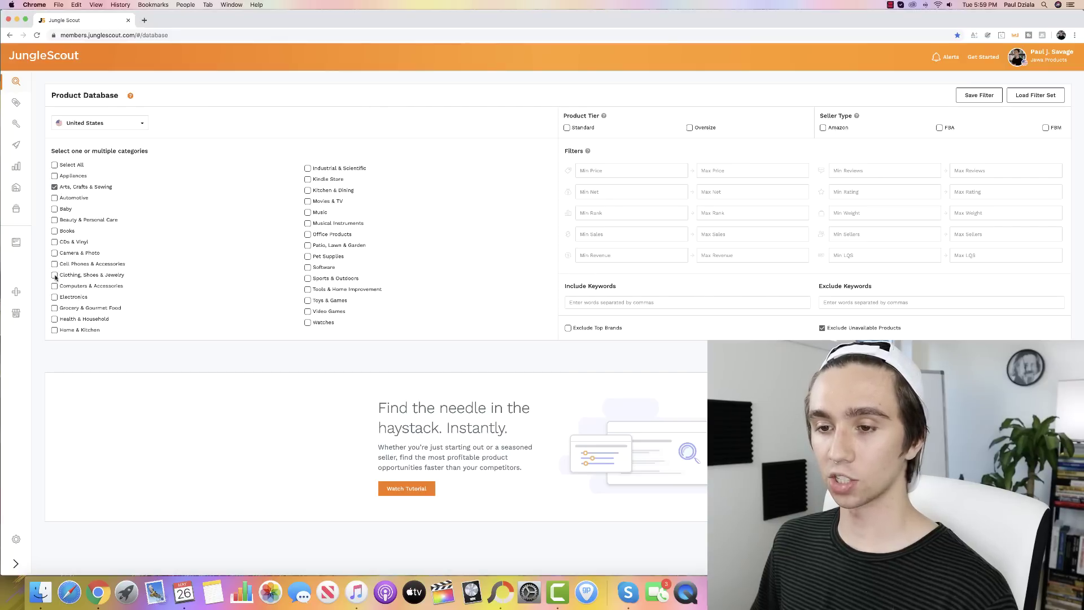
left_click(55, 330)
left_click(307, 290)
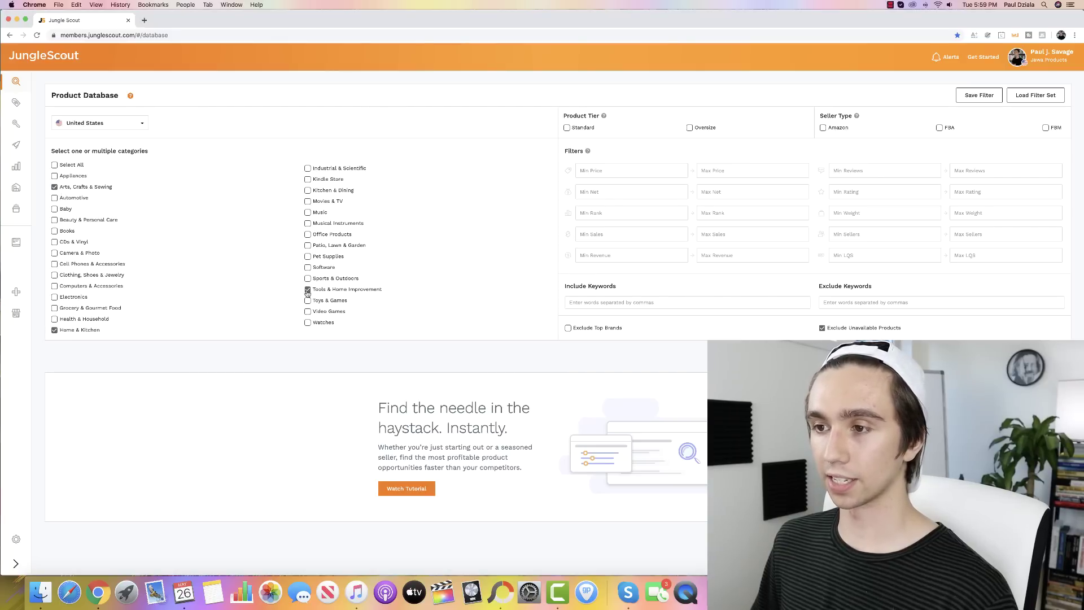
left_click(308, 169)
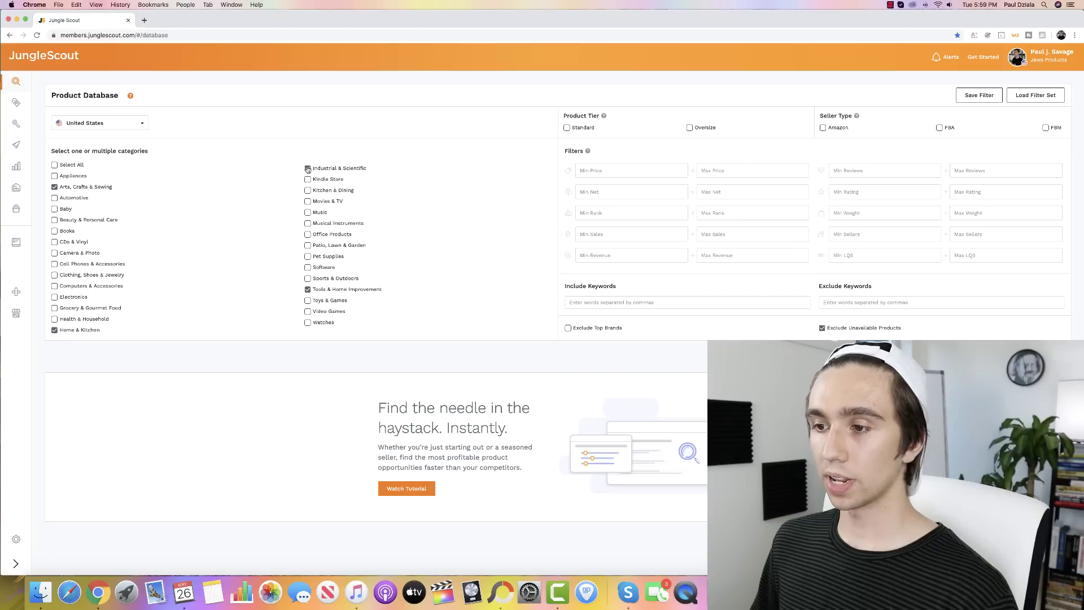
left_click(309, 245)
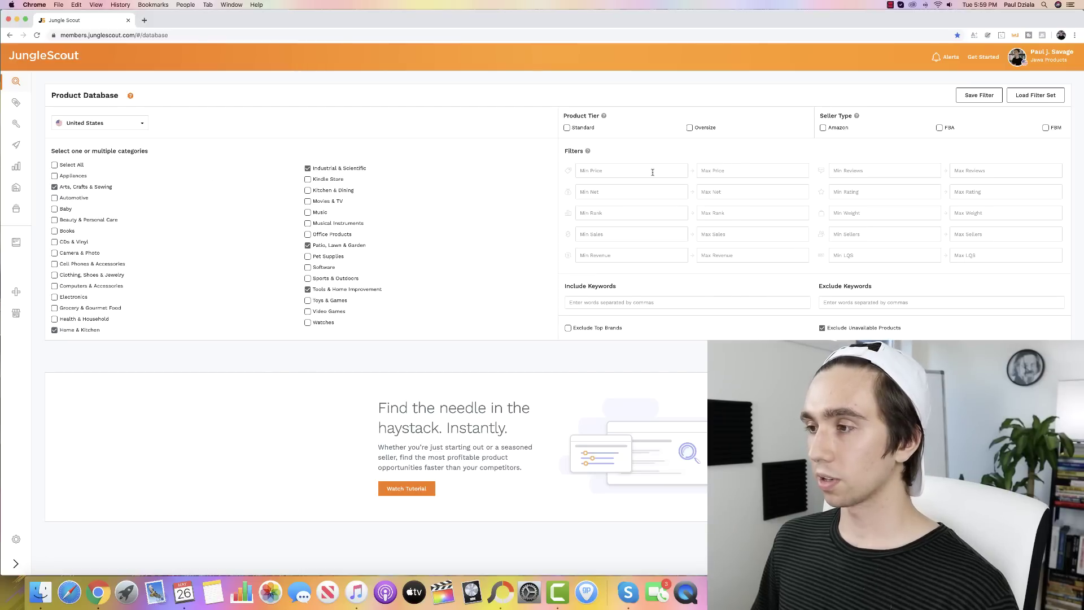
Step: Filter the product database to a price range from 14.99 to 50
left_click(619, 172)
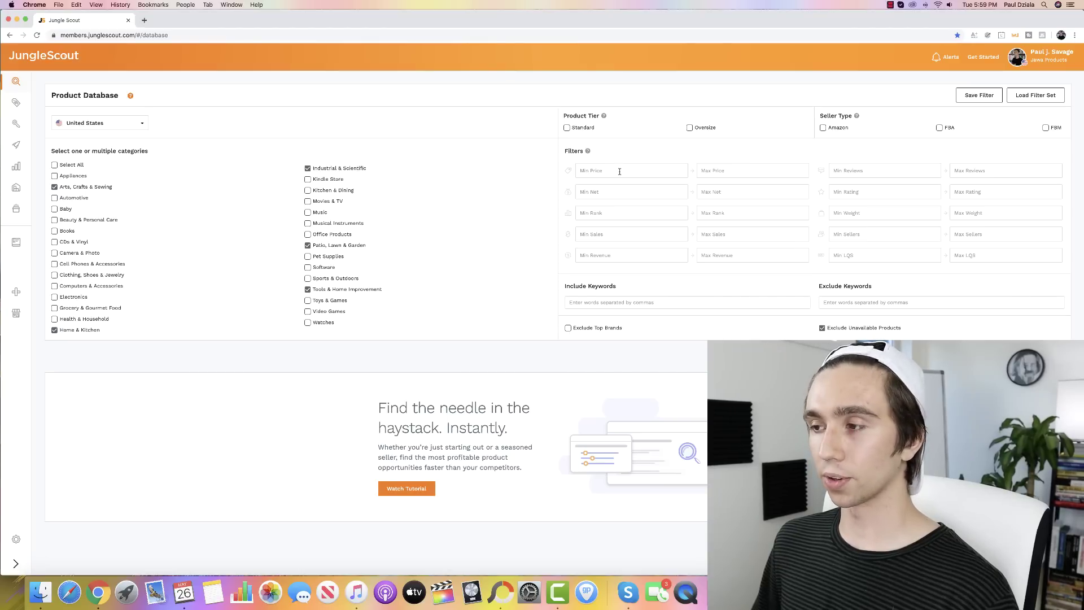
type("1")
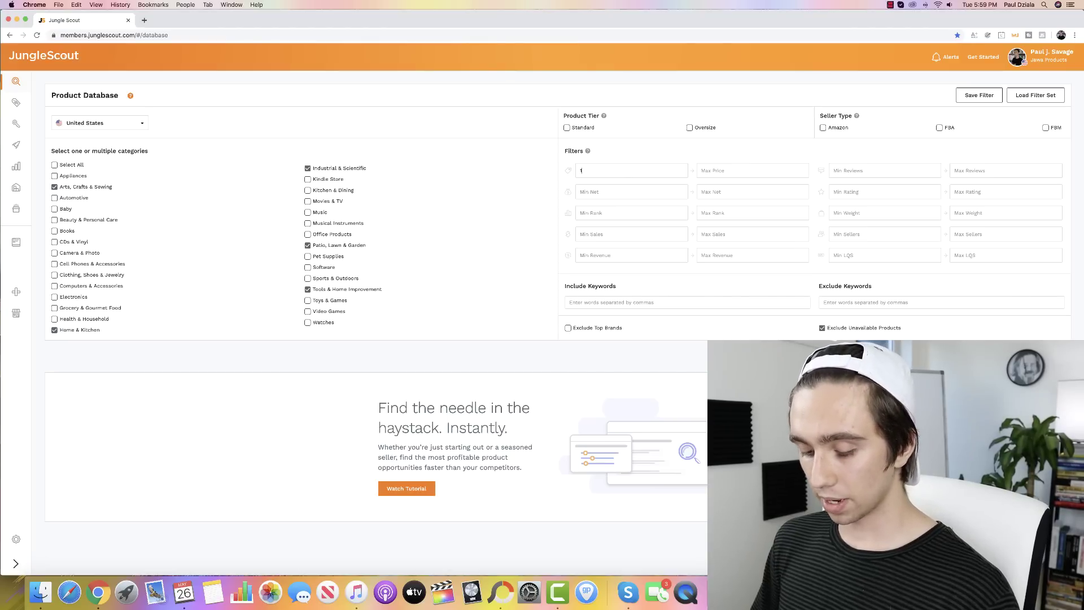
type("4")
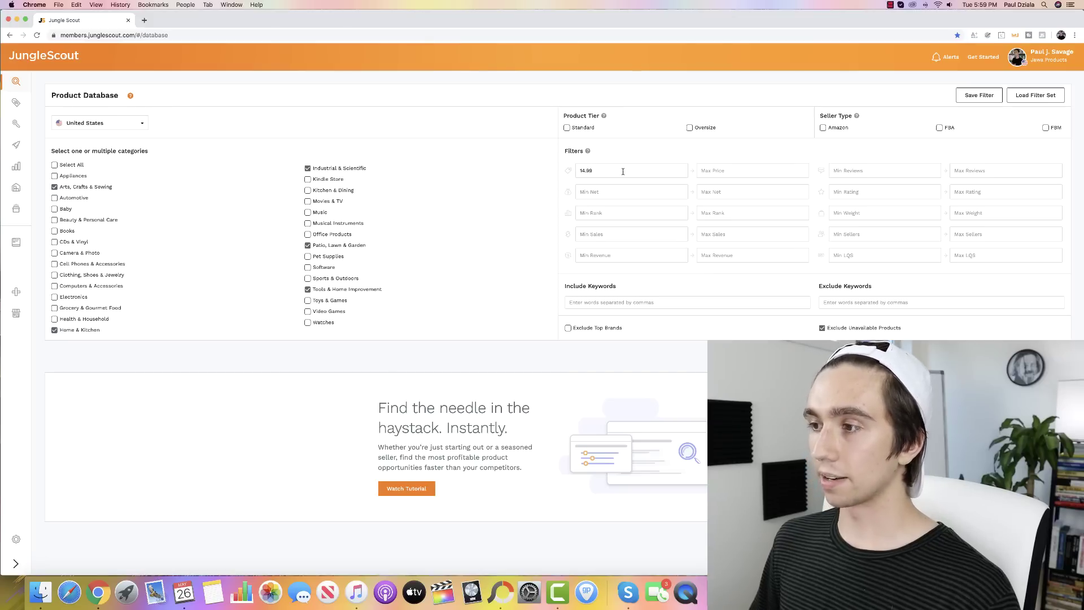
type(".99")
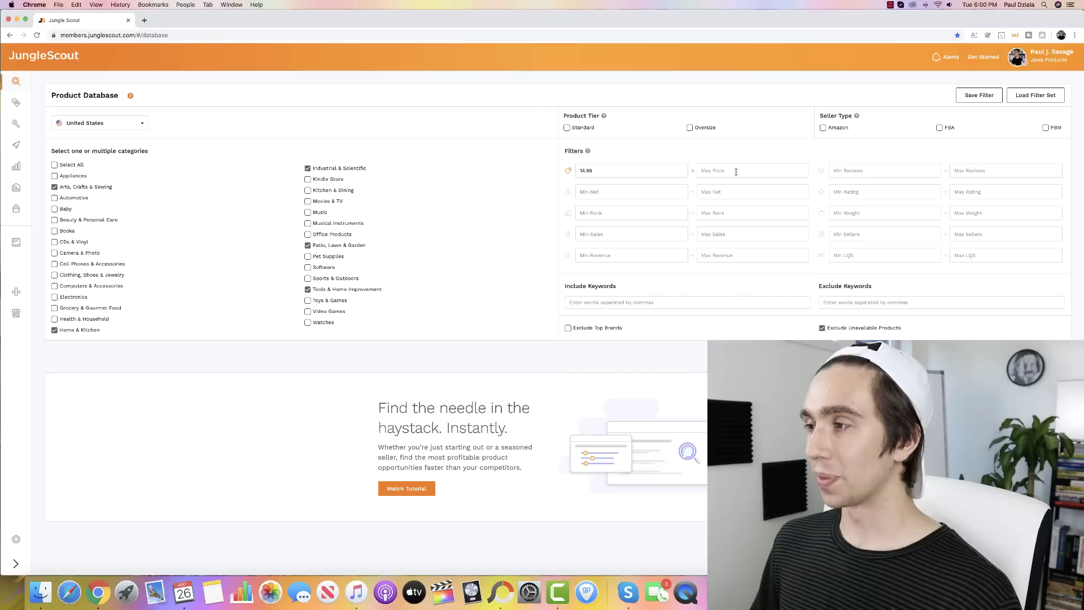
type("50")
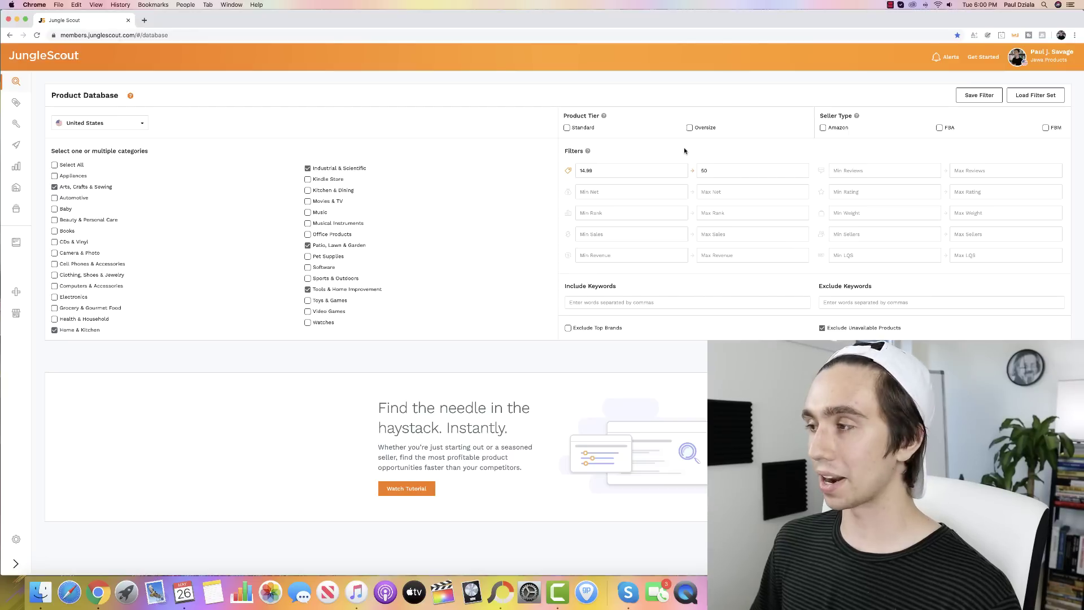
Step: Limit the products to a maximum of 75 reviews and a minimum of 300 sales
left_click(961, 171)
type("7")
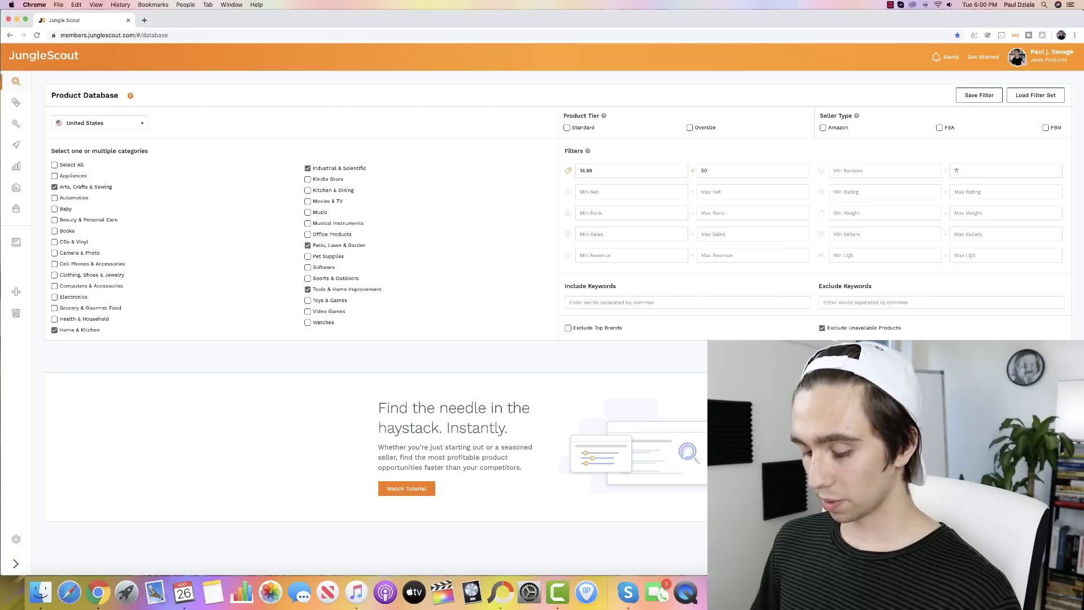
type("5")
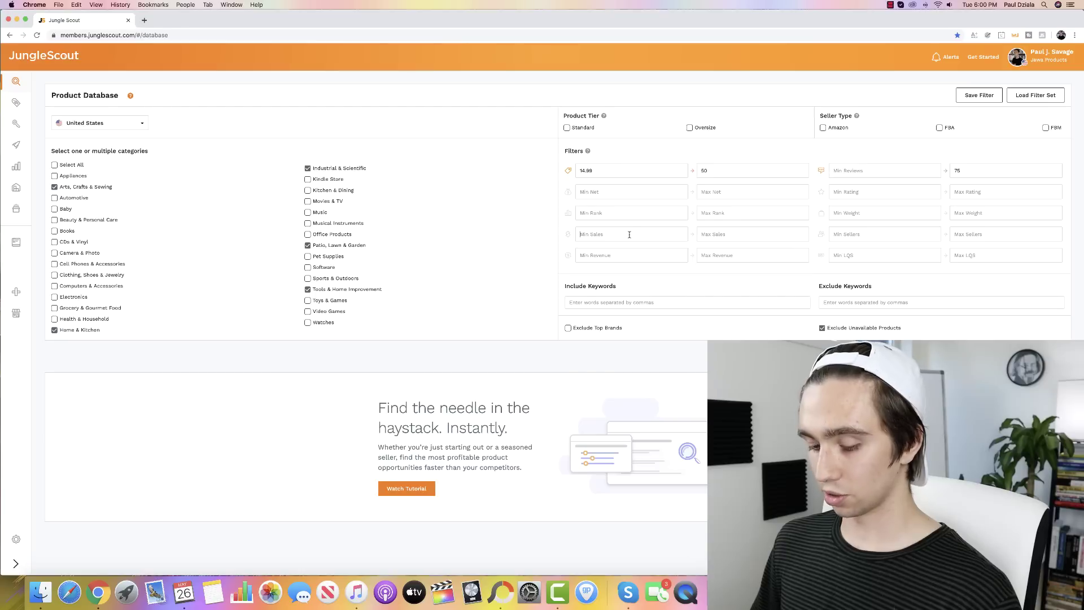
left_click(630, 235)
type("300")
left_click(653, 253)
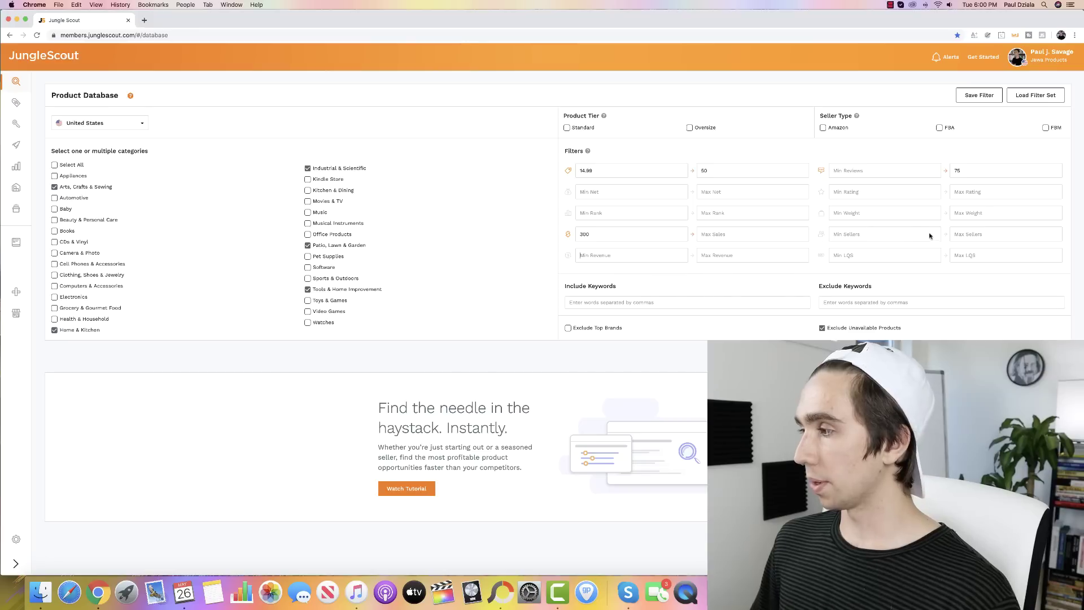
Step: Set the maximum weight to 1 and run the product search
left_click(985, 214)
type("1")
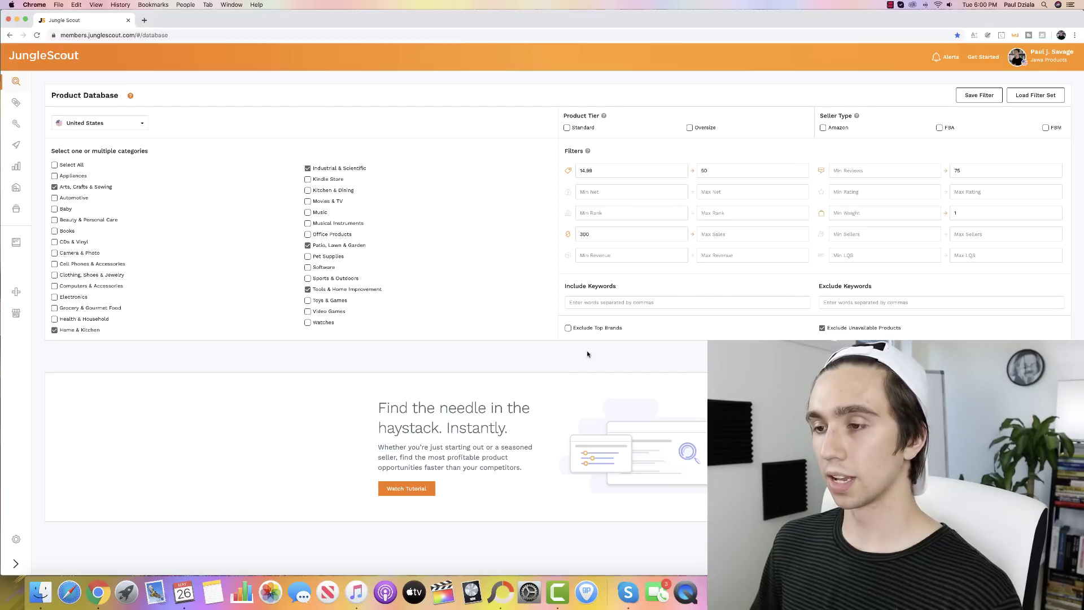
key("Return")
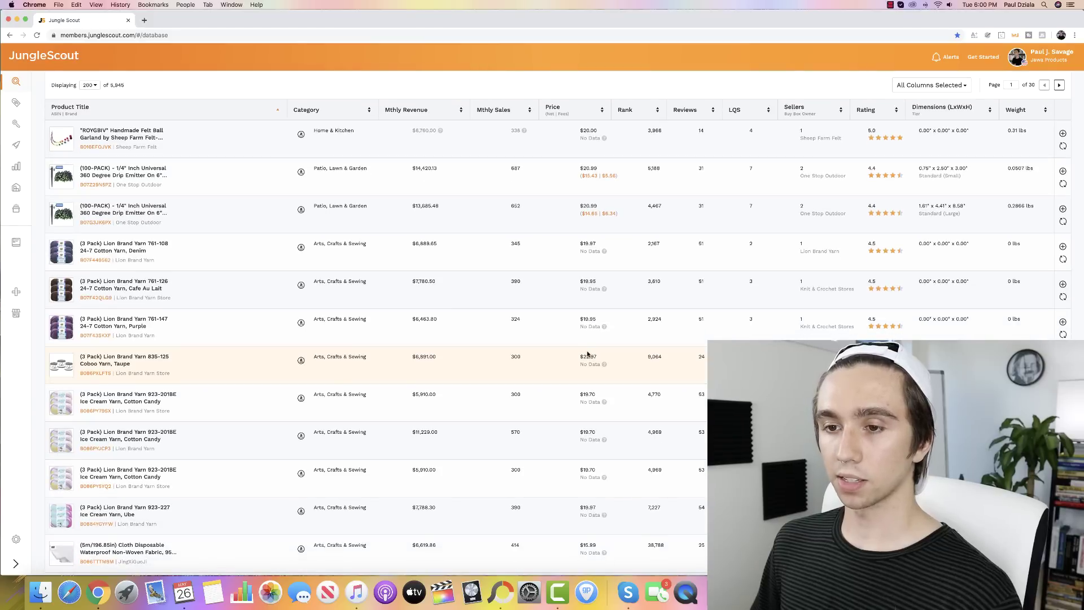
Step: Look through the filtered product list, comparing monthly revenue, sales, price and reviews to find a promising product idea
scroll(588, 354, "up", 3)
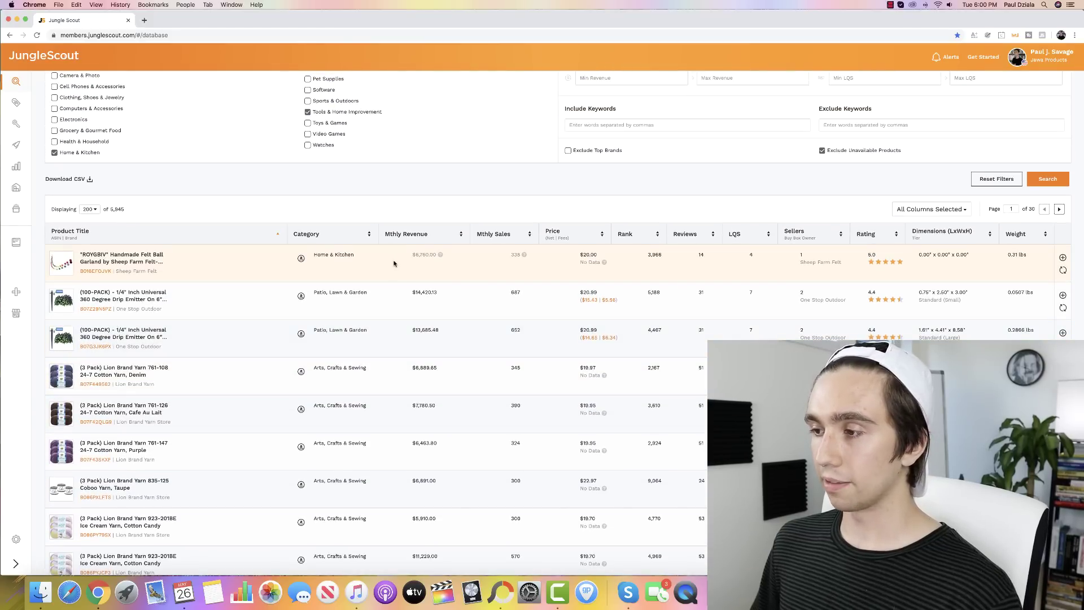
scroll(590, 271, "up", 1)
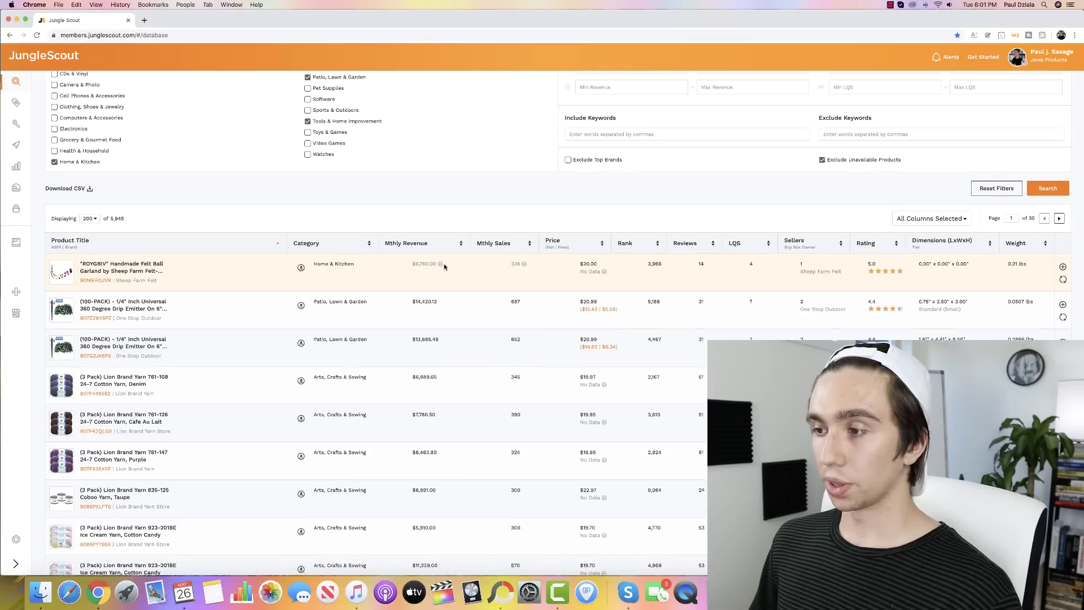
scroll(432, 266, "up", 1)
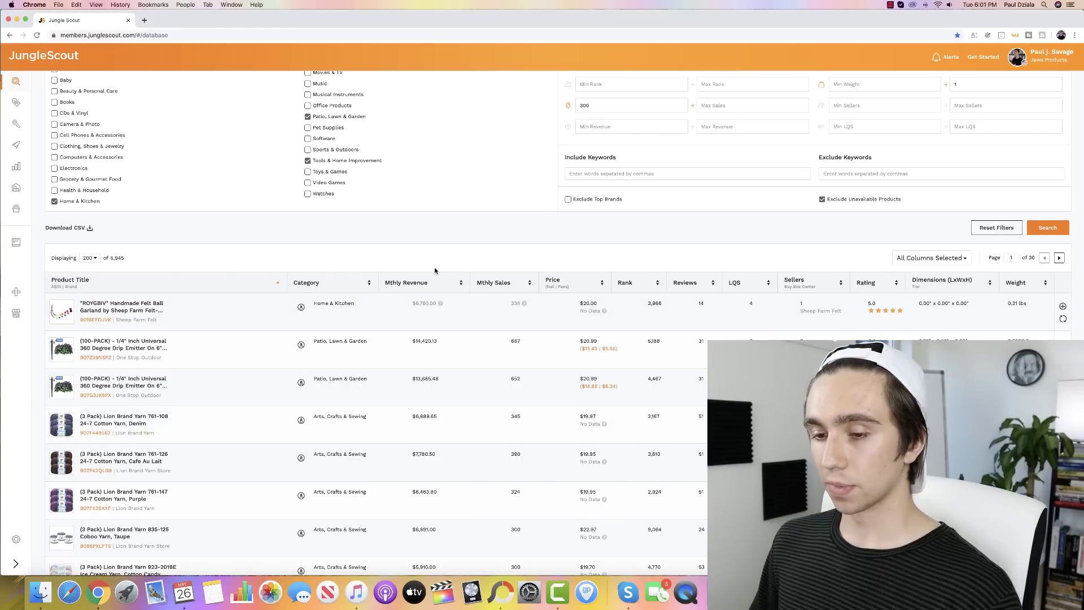
scroll(435, 270, "down", 8)
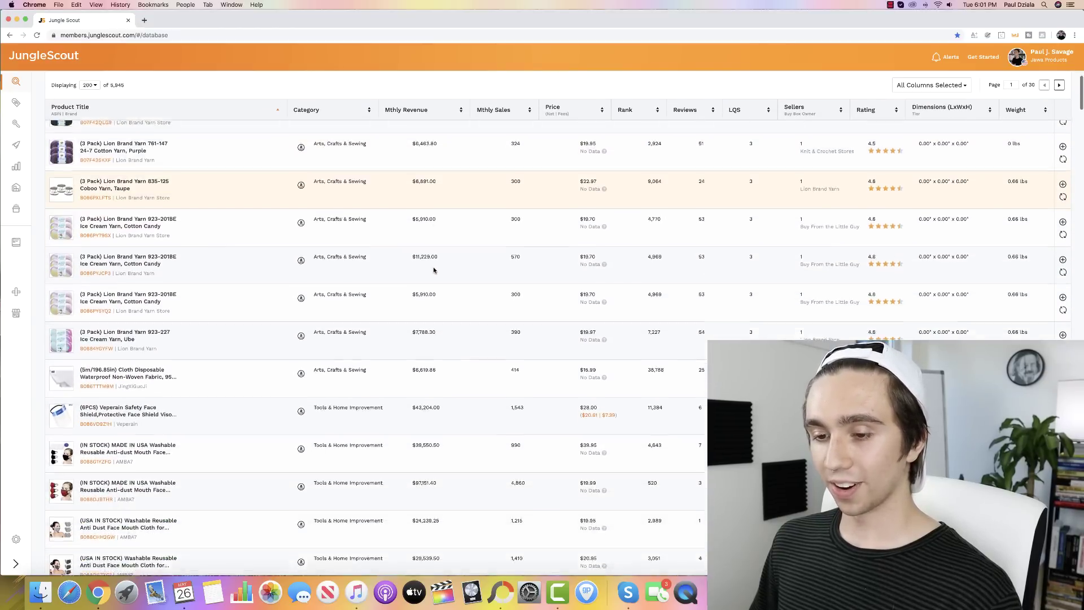
scroll(434, 270, "down", 6)
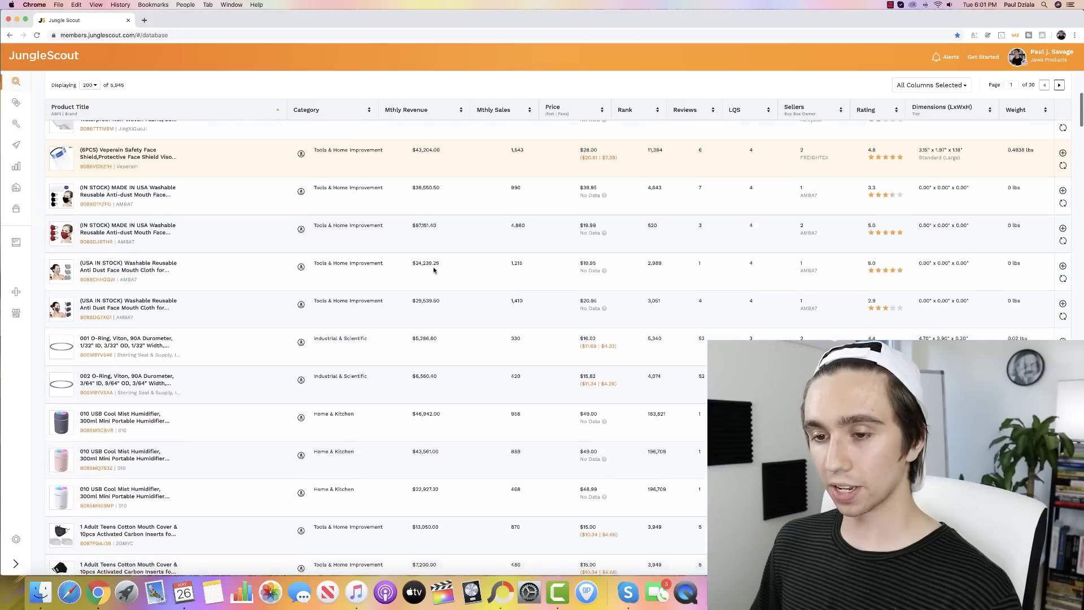
scroll(434, 269, "down", 7)
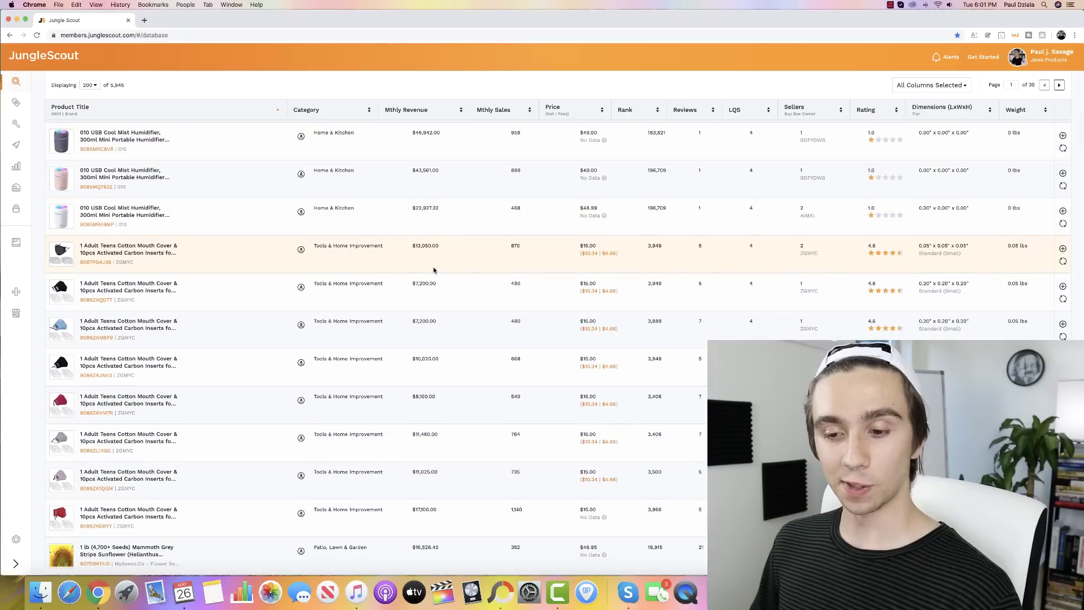
scroll(434, 270, "down", 8)
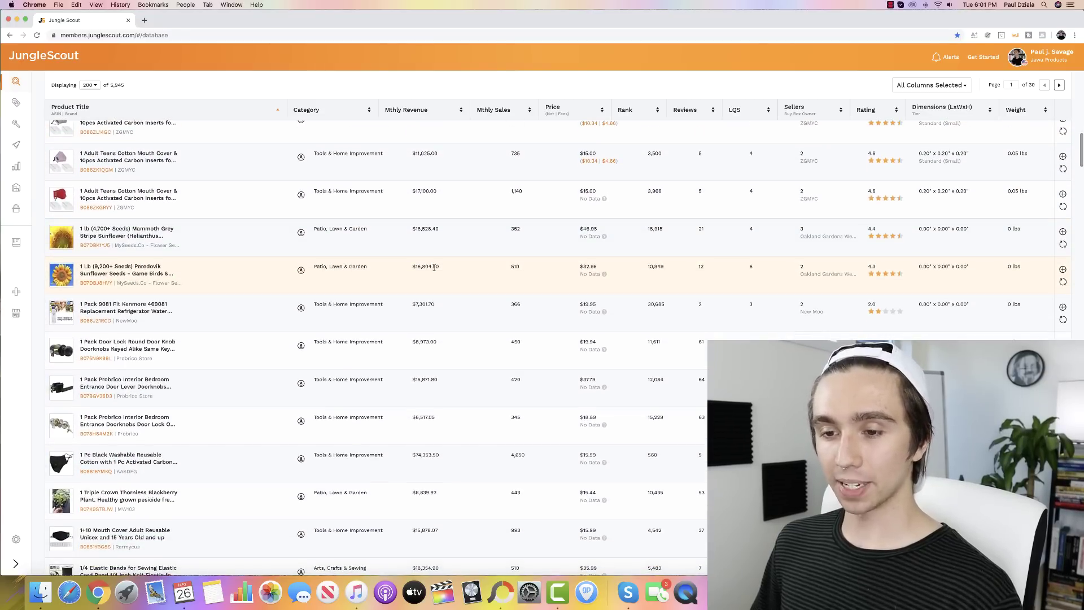
scroll(435, 269, "down", 5)
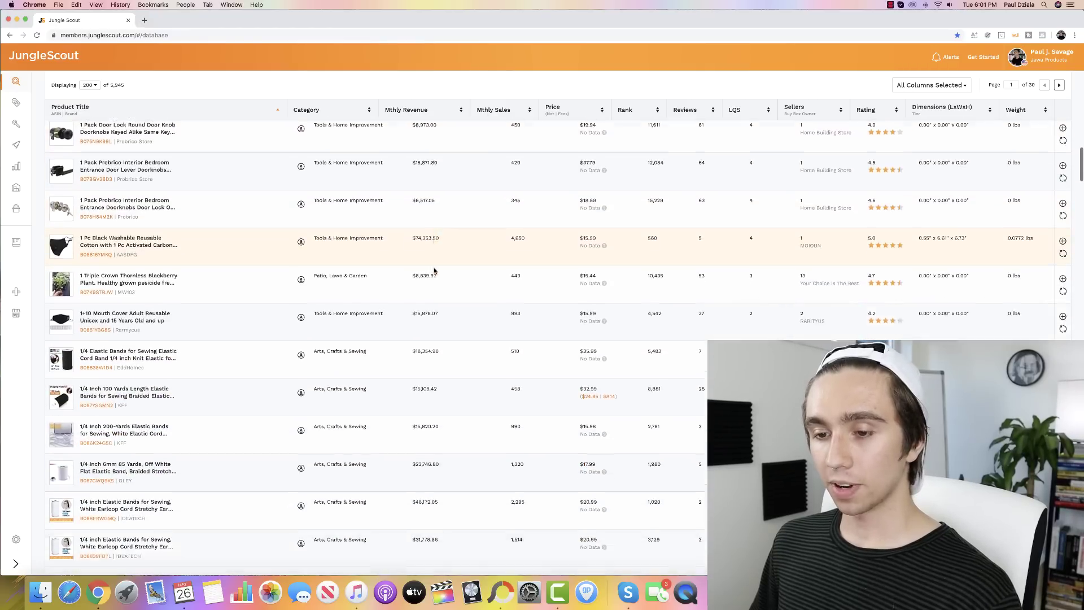
scroll(434, 272, "down", 1)
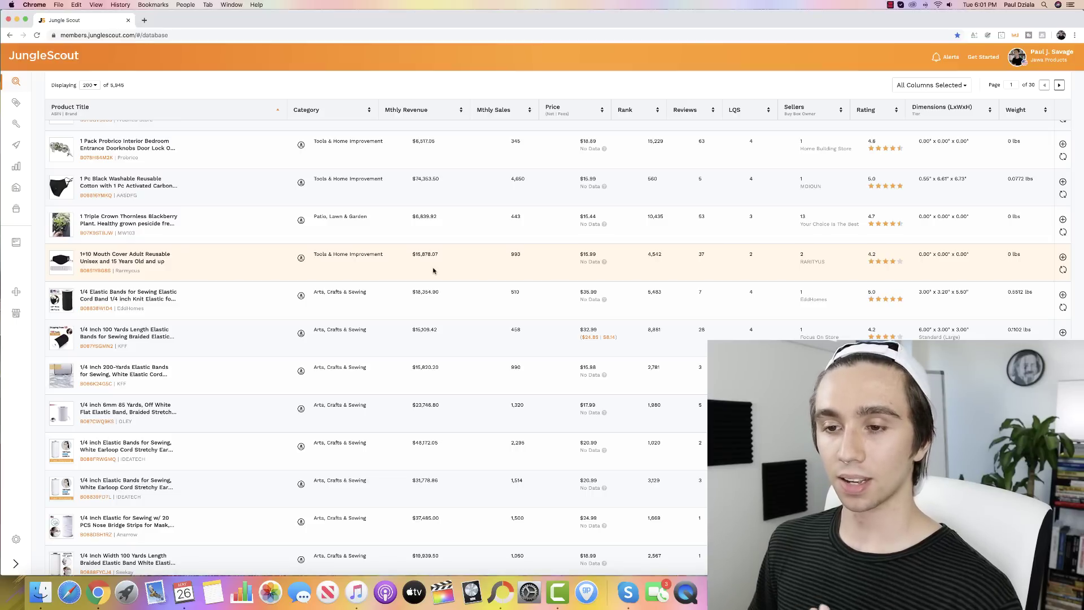
scroll(182, 262, "down", 10)
scroll(182, 262, "down", 2)
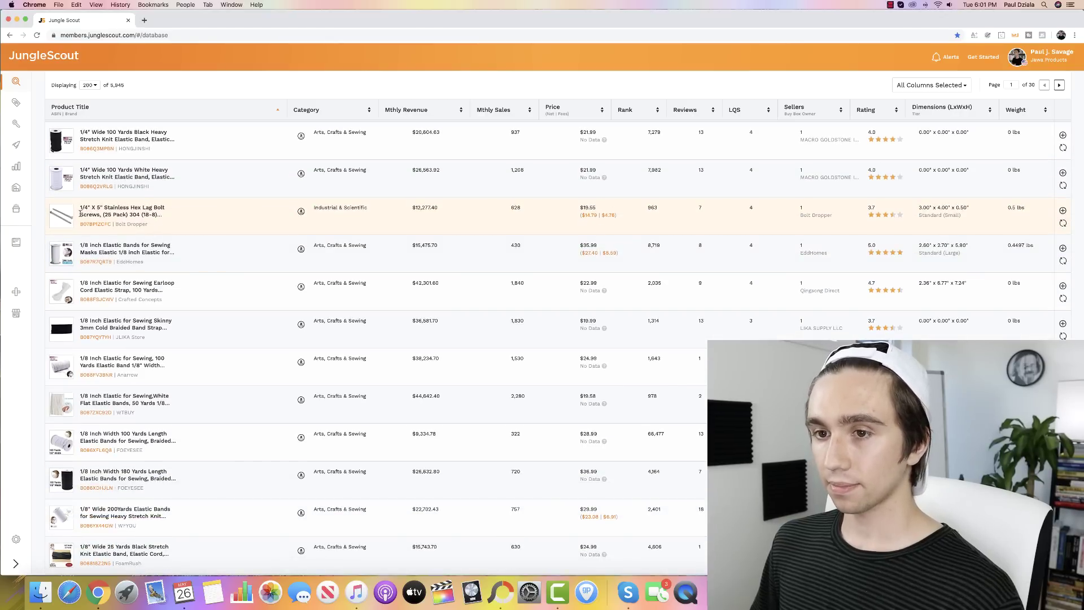
Step: Open the Amazon listing for the 1/4" X 5" stainless hex lag bolts and copy "Stainless Hex Lag Bolt Screws" from its title
left_click(299, 212)
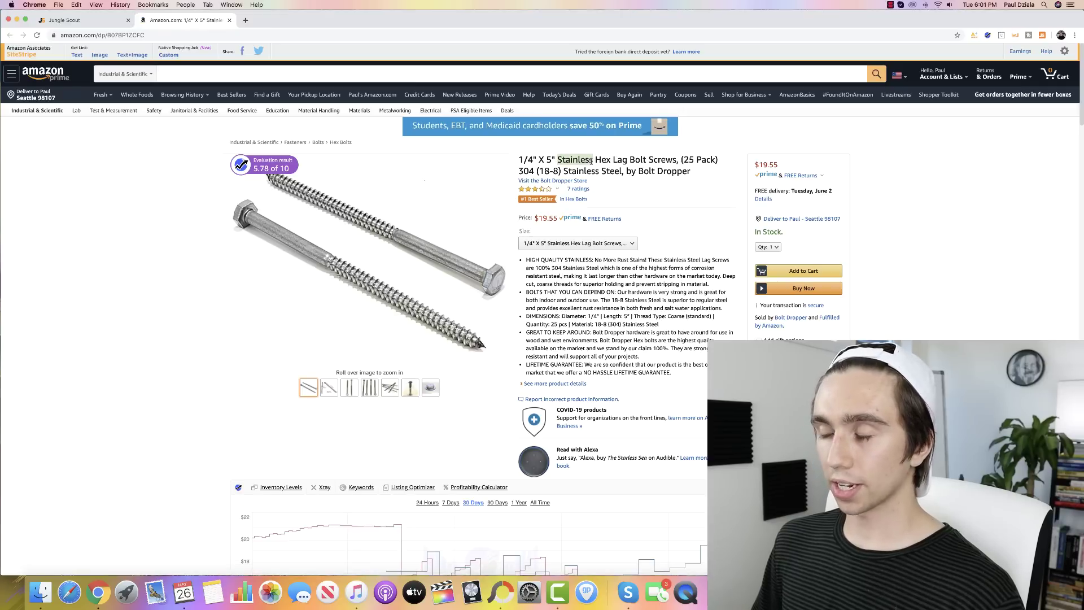
left_click_drag(594, 161, 676, 163)
key("ctrl+c")
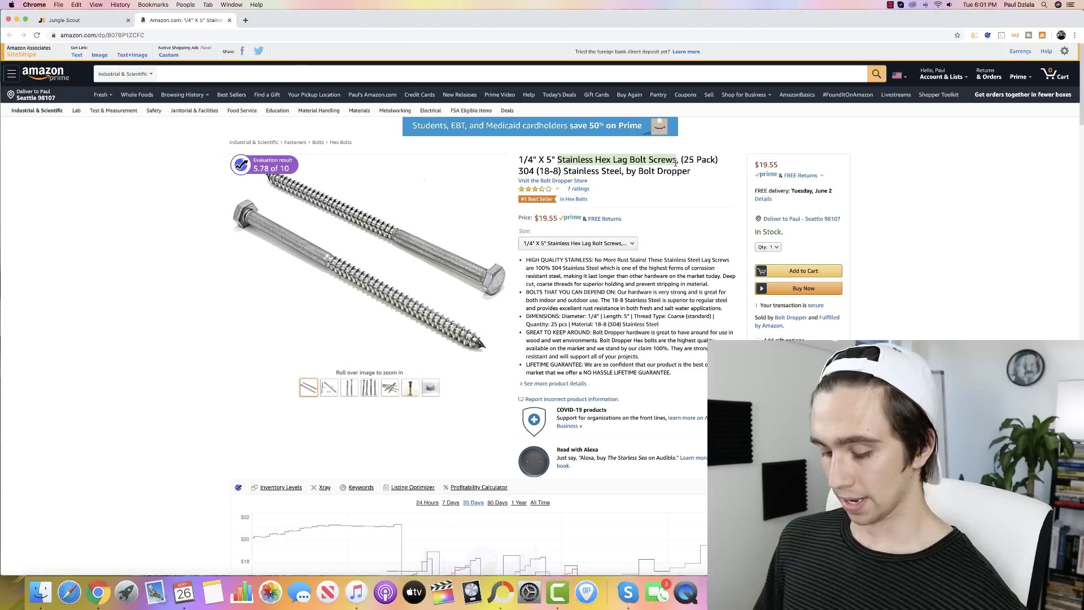
Step: Search All Departments on Amazon for "Stainless Hex Lag Bolt Screws"
left_click(124, 74)
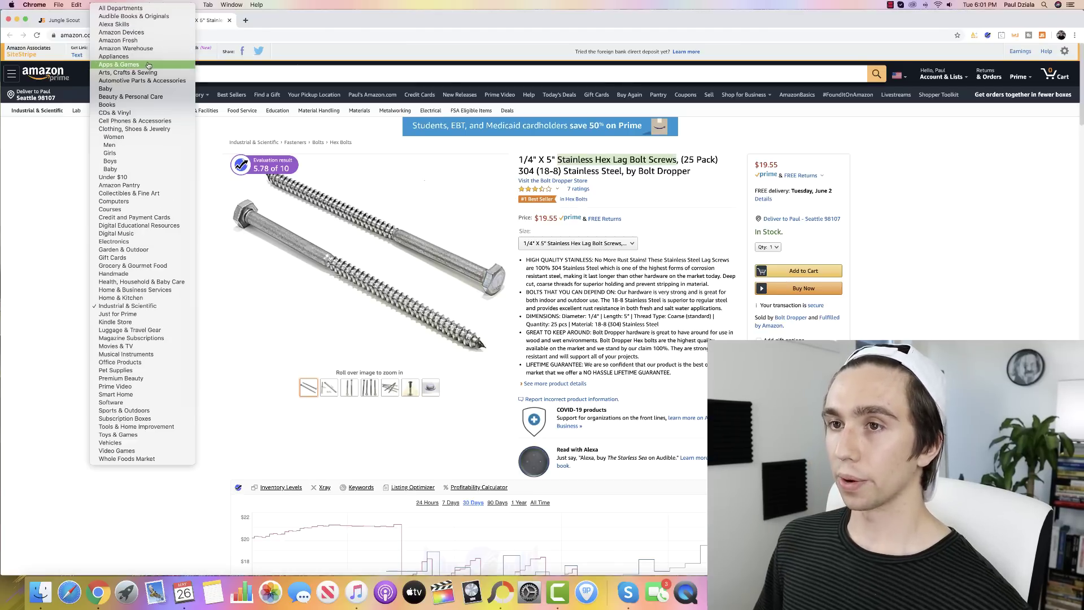
left_click(136, 9)
key("ctrl+v")
key("Return")
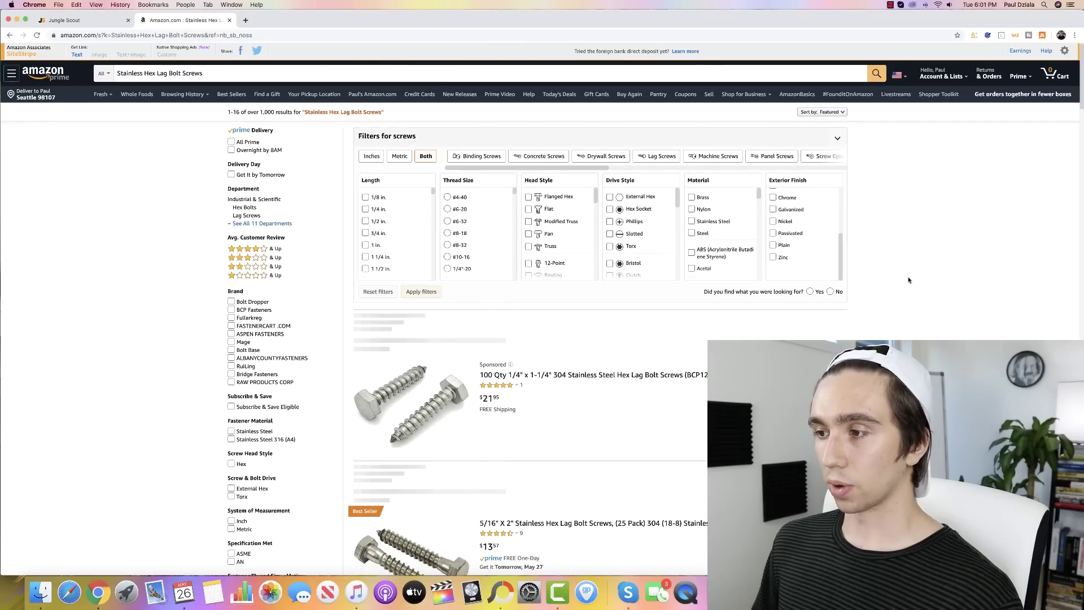
Step: Review the competing lag bolt listings and analyze the search results with the Jungle Scout extension, moving its window aside
scroll(909, 280, "down", 6)
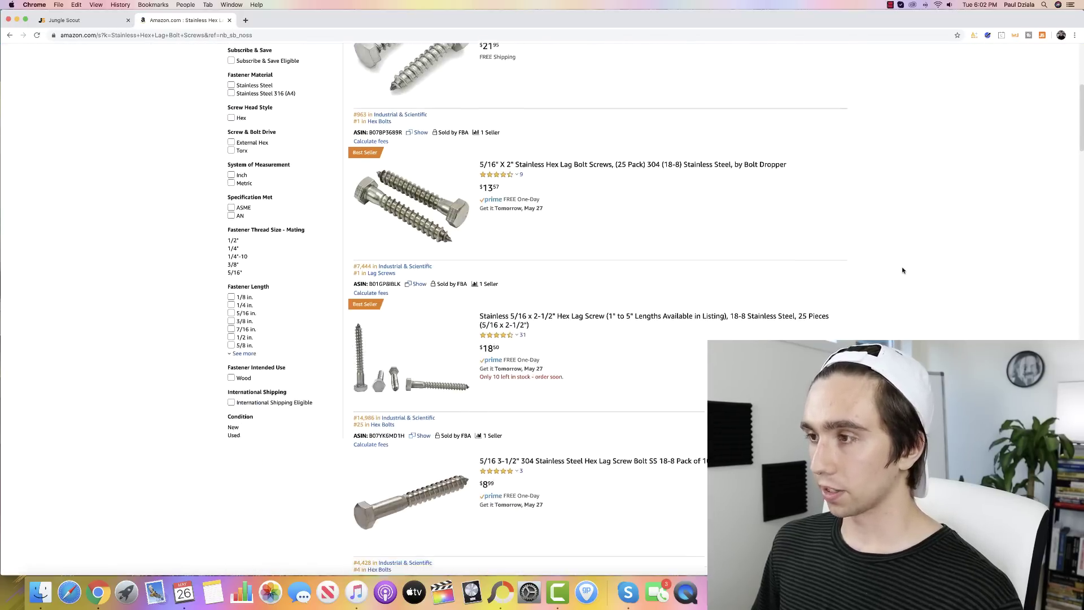
scroll(903, 271, "up", 6)
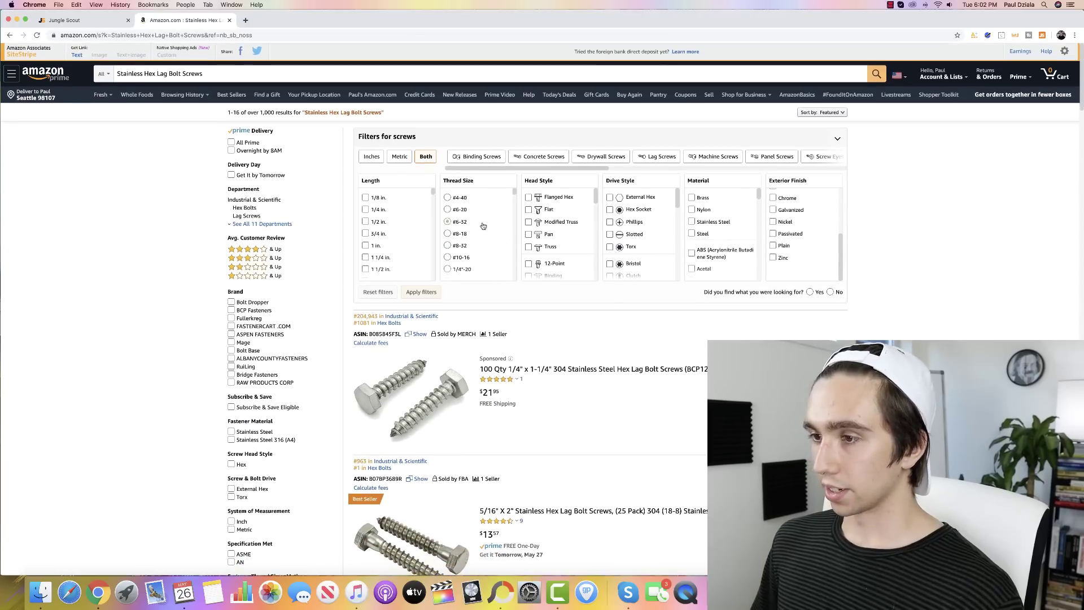
scroll(942, 270, "down", 6)
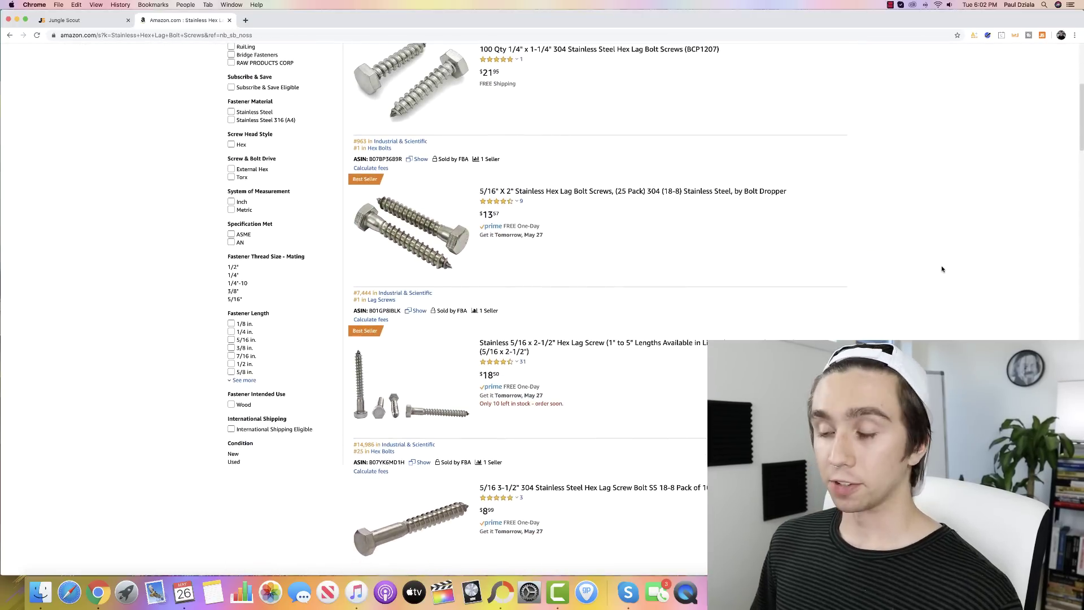
scroll(942, 270, "down", 3)
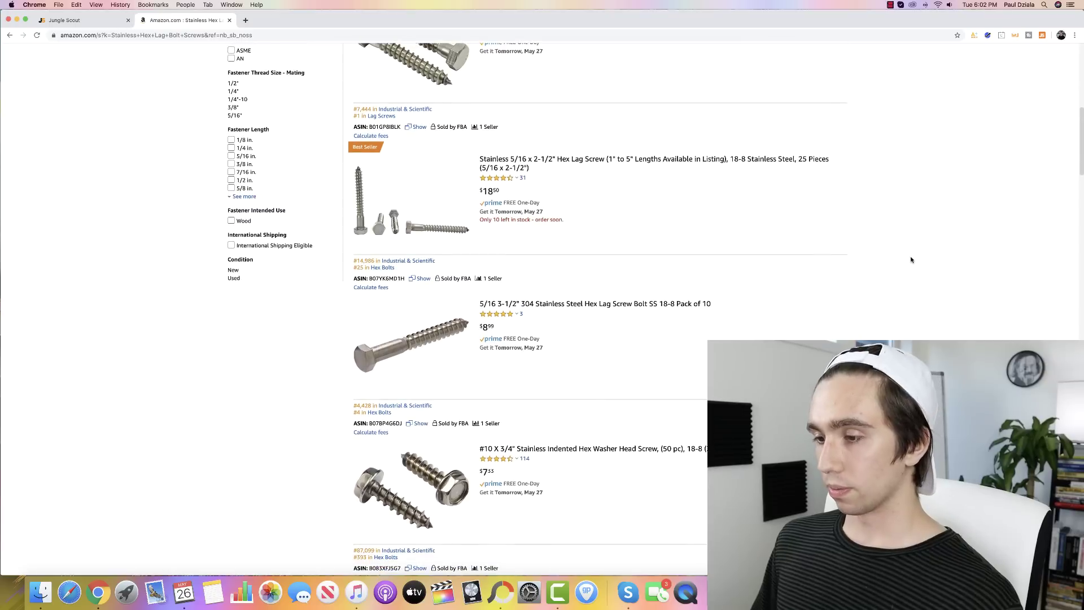
scroll(911, 260, "down", 3)
scroll(910, 259, "up", 12)
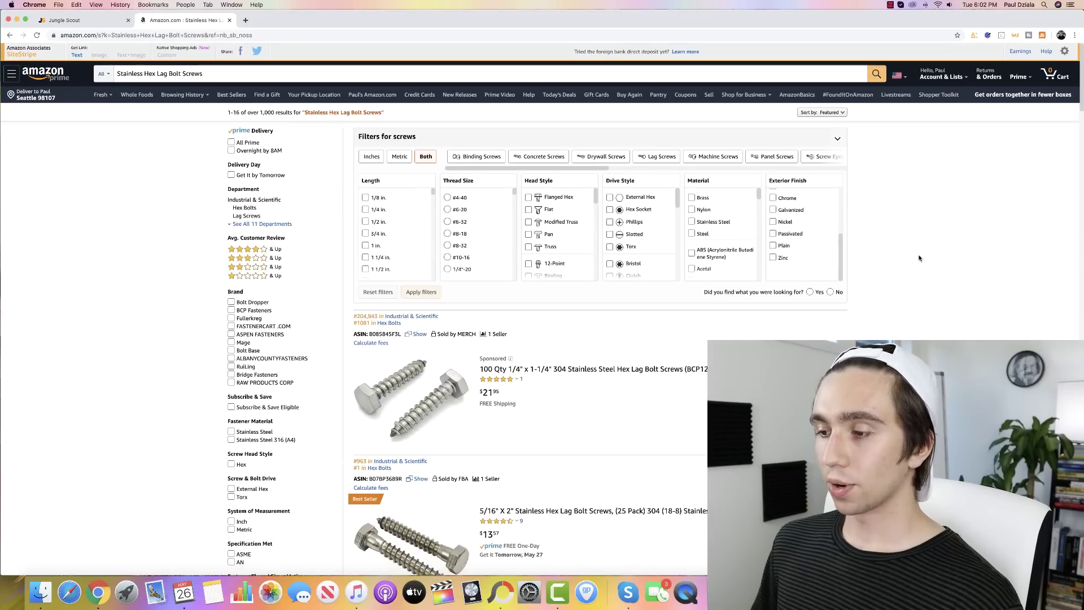
left_click(1043, 35)
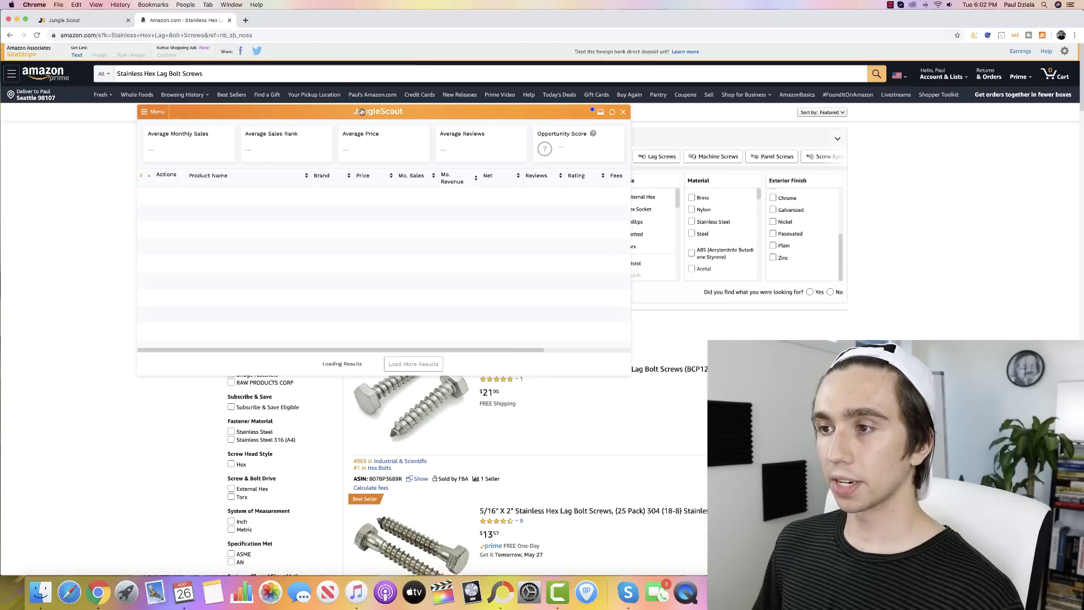
left_click_drag(365, 108, 511, 108)
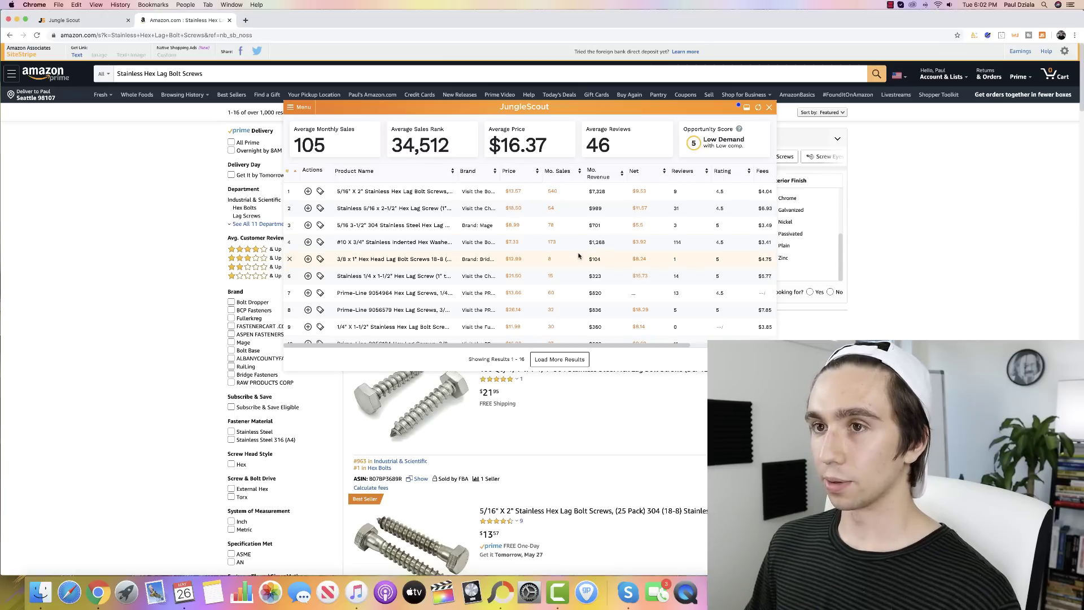
Step: Look back at the Product Database list, return to the Amazon lag bolt results and close the Jungle Scout analysis window
left_click(57, 25)
scroll(182, 214, "down", 5)
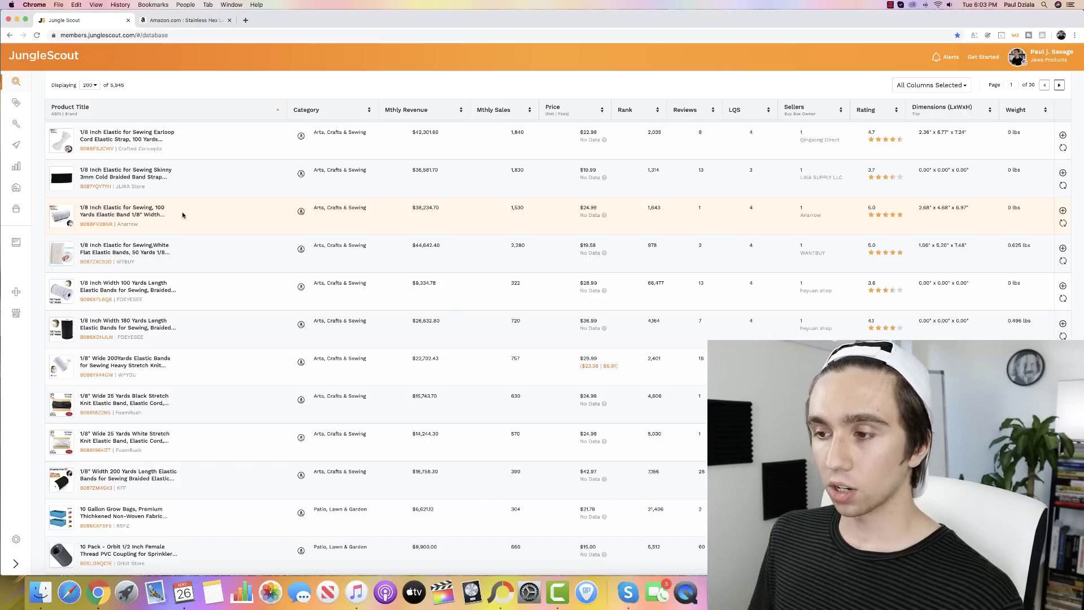
left_click(193, 22)
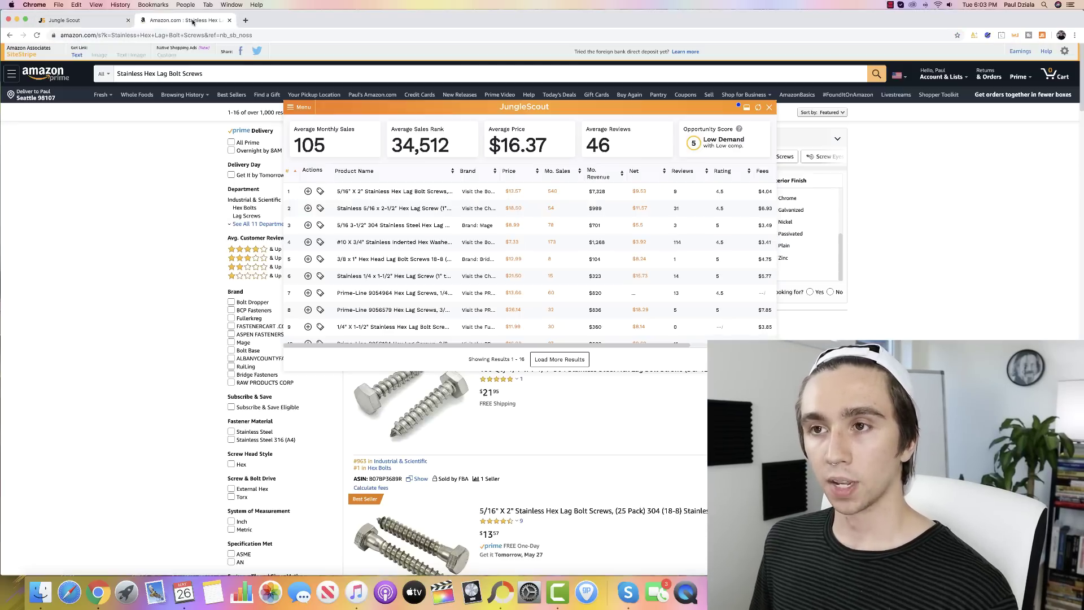
left_click(769, 107)
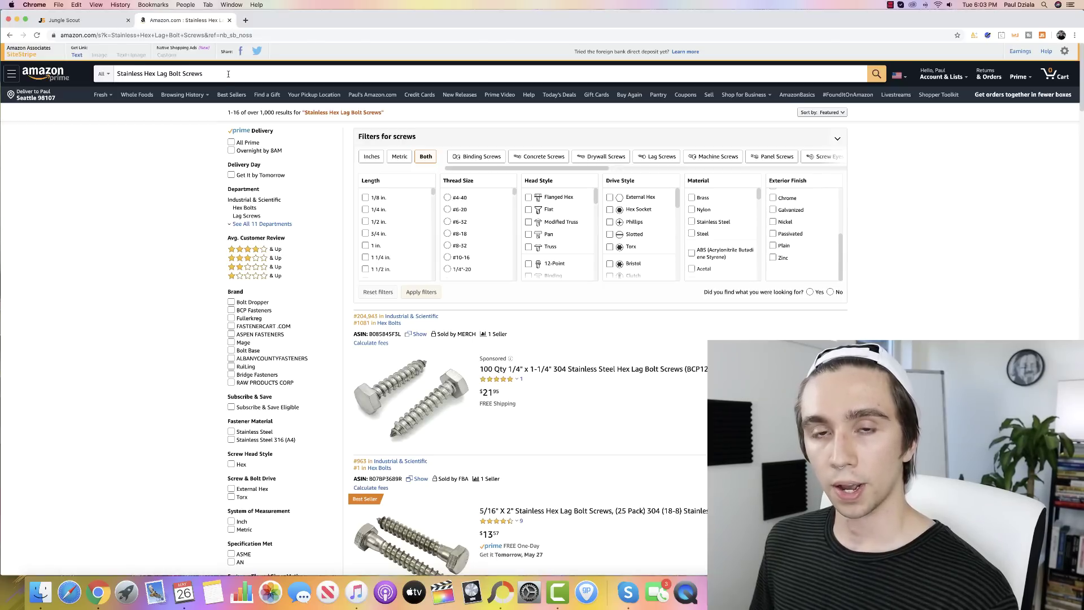
Step: Review the Product Database filters and scan the matching product list in Jungle Scout for further product ideas
left_click(68, 19)
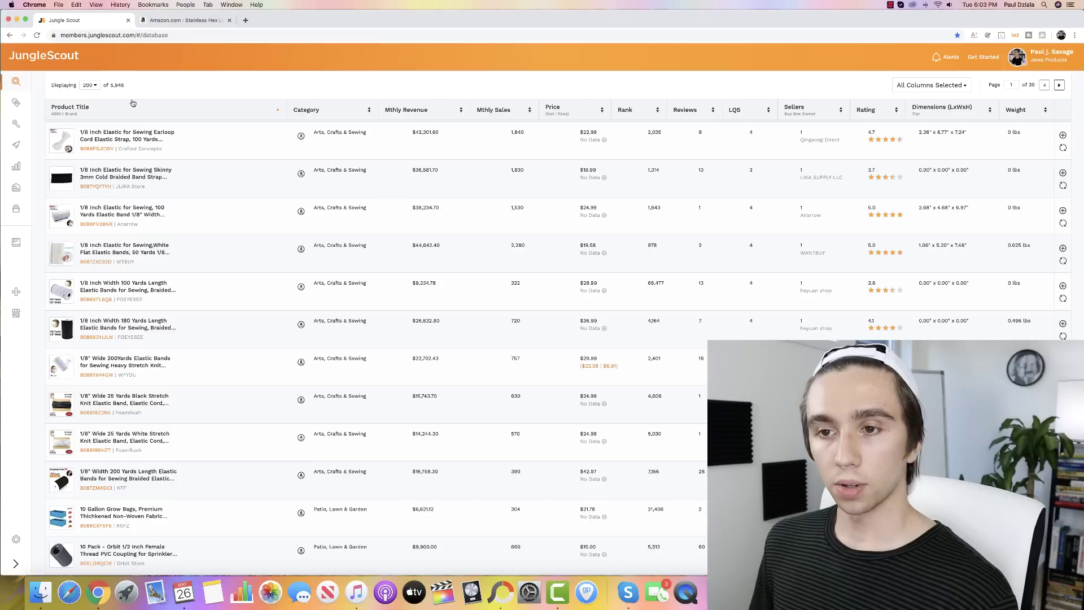
scroll(136, 123, "down", 2)
scroll(135, 123, "up", 15)
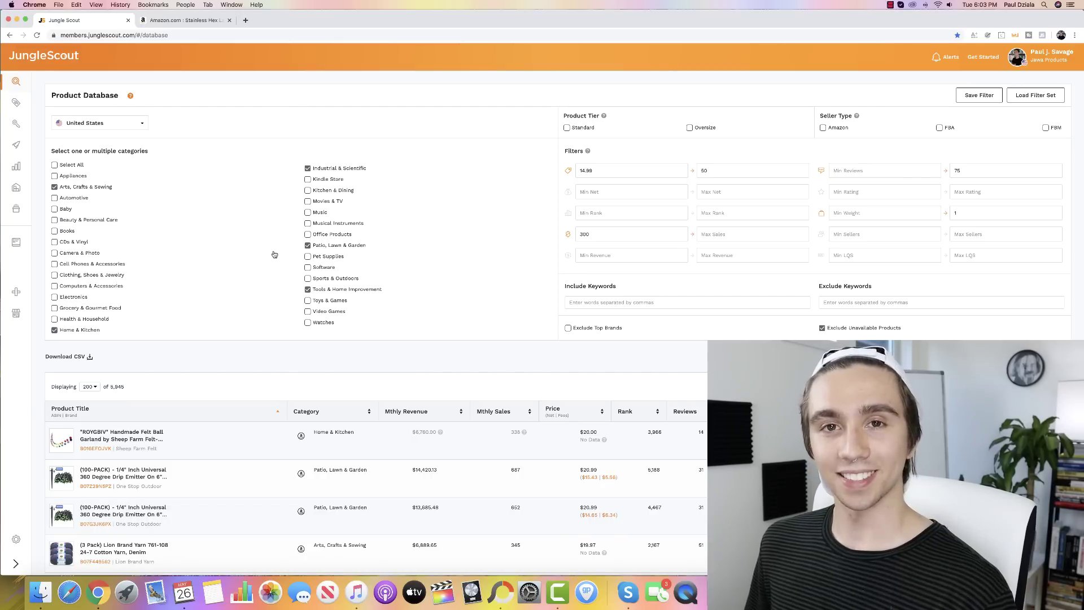
scroll(249, 278, "down", 10)
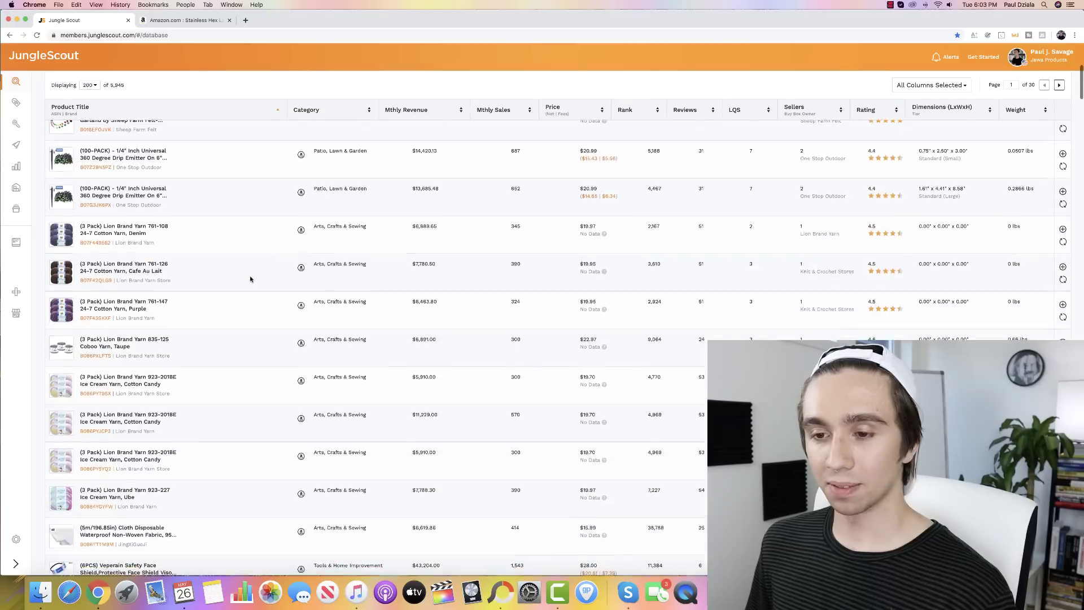
mouse_move(68, 361)
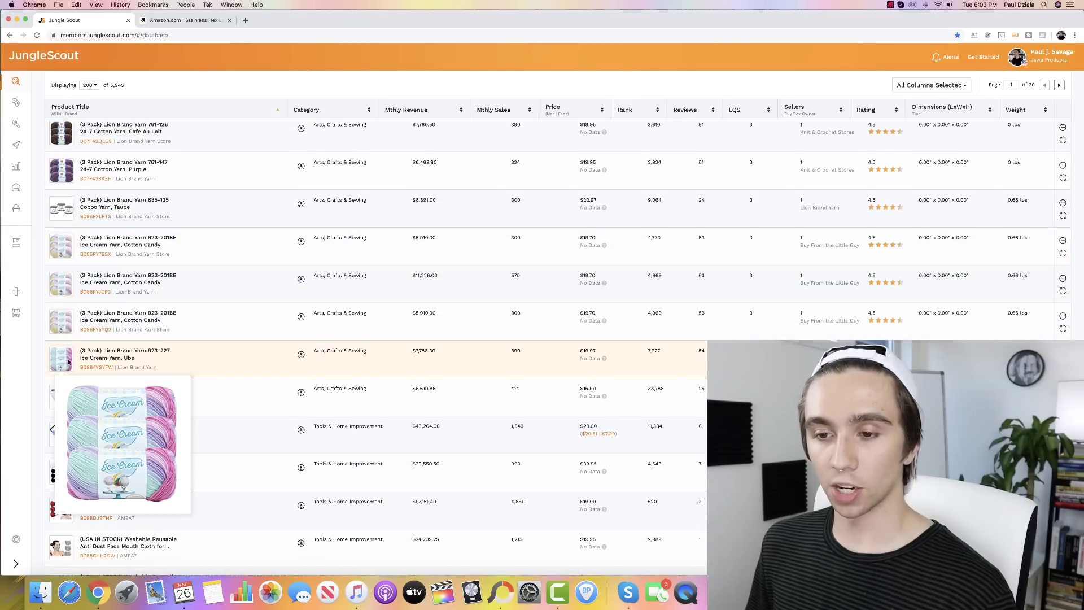
scroll(249, 300, "up", 10)
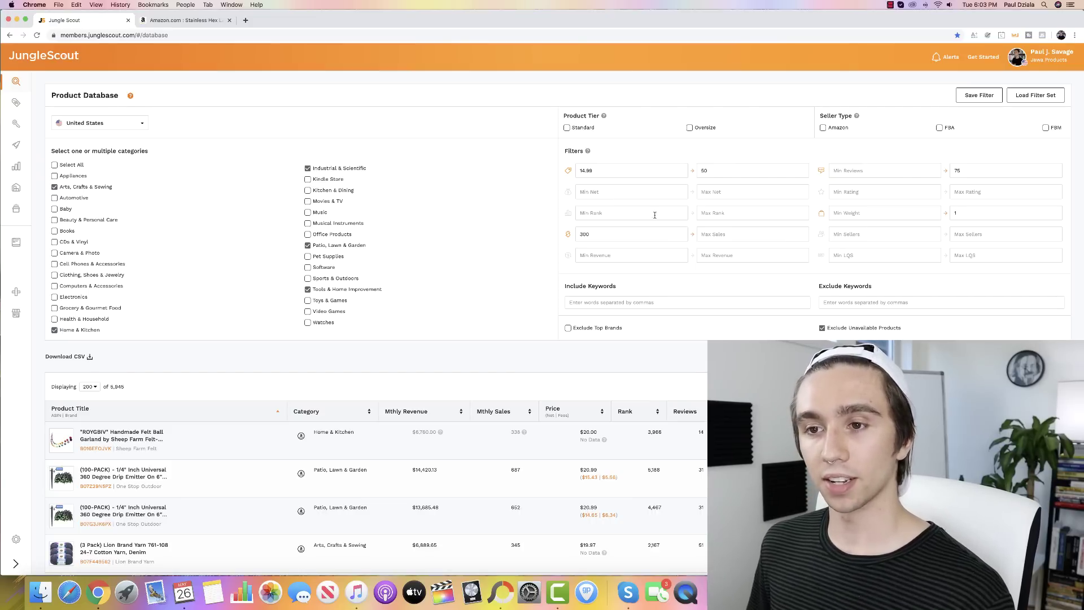
Step: Return to Amazon, open its home page and search all departments for the nonsense keyword "-asfaasd"
left_click(193, 27)
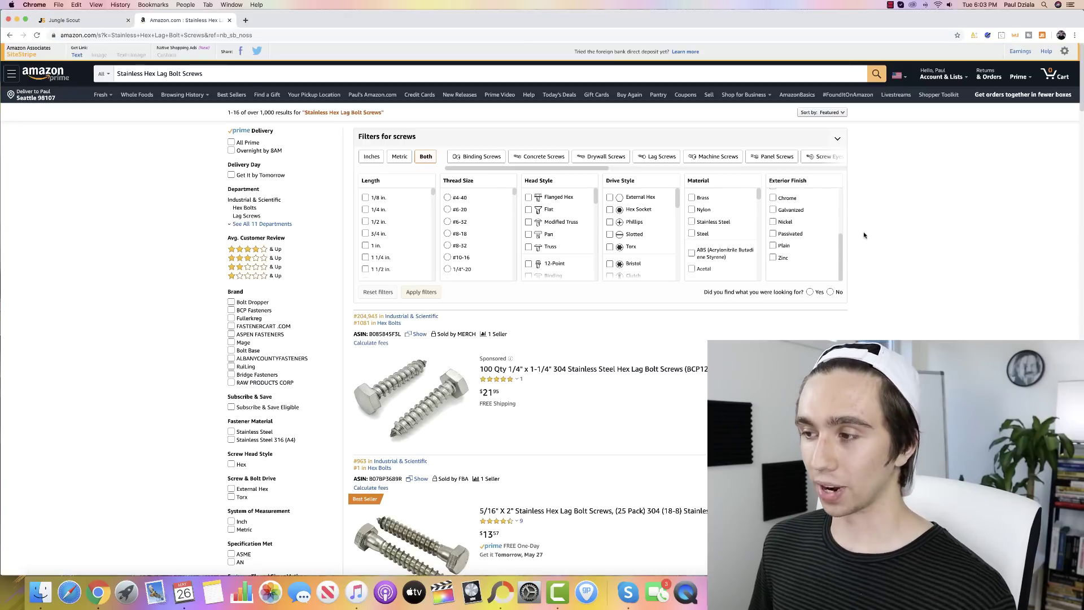
scroll(927, 215, "down", 2)
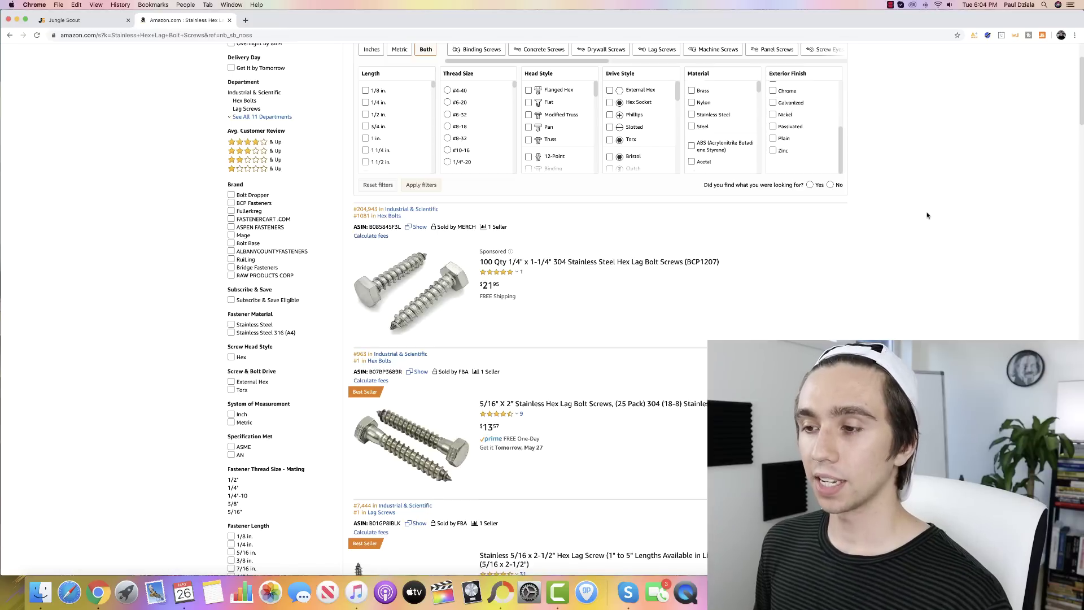
scroll(954, 213, "up", 2)
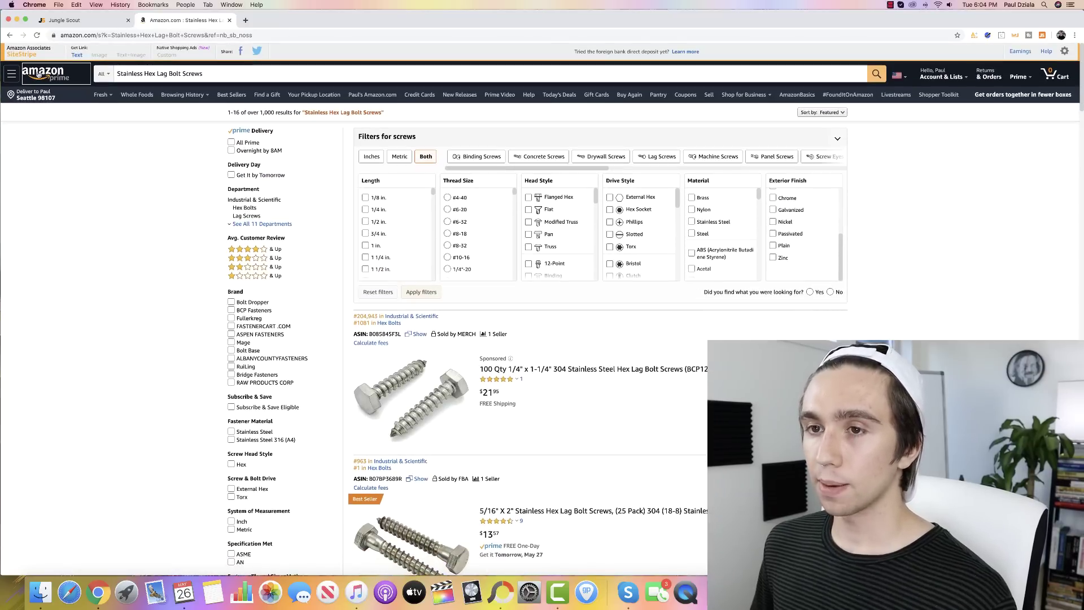
left_click(46, 73)
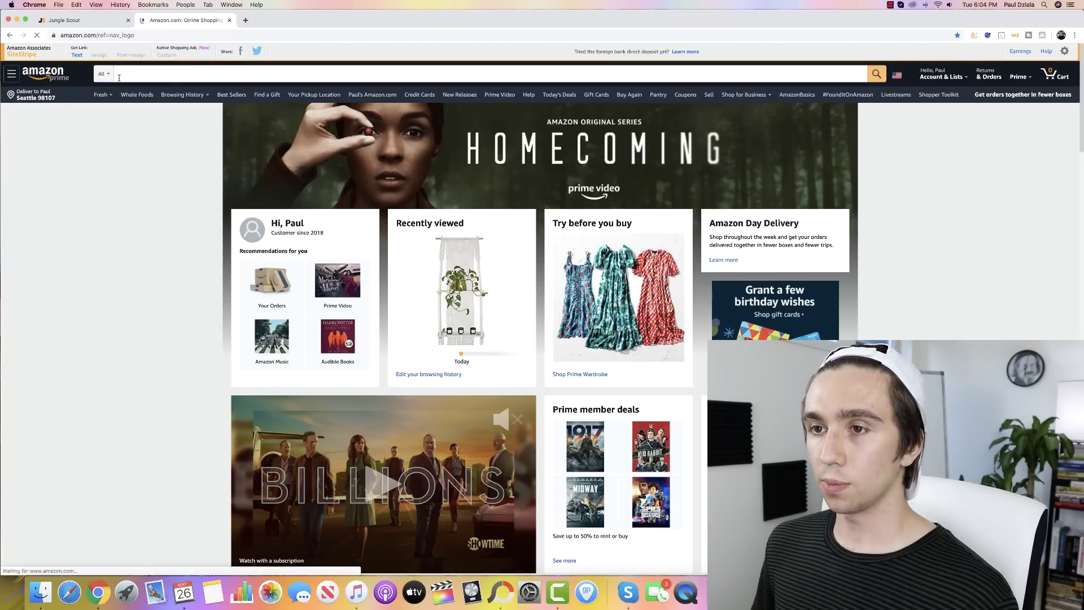
left_click(149, 75)
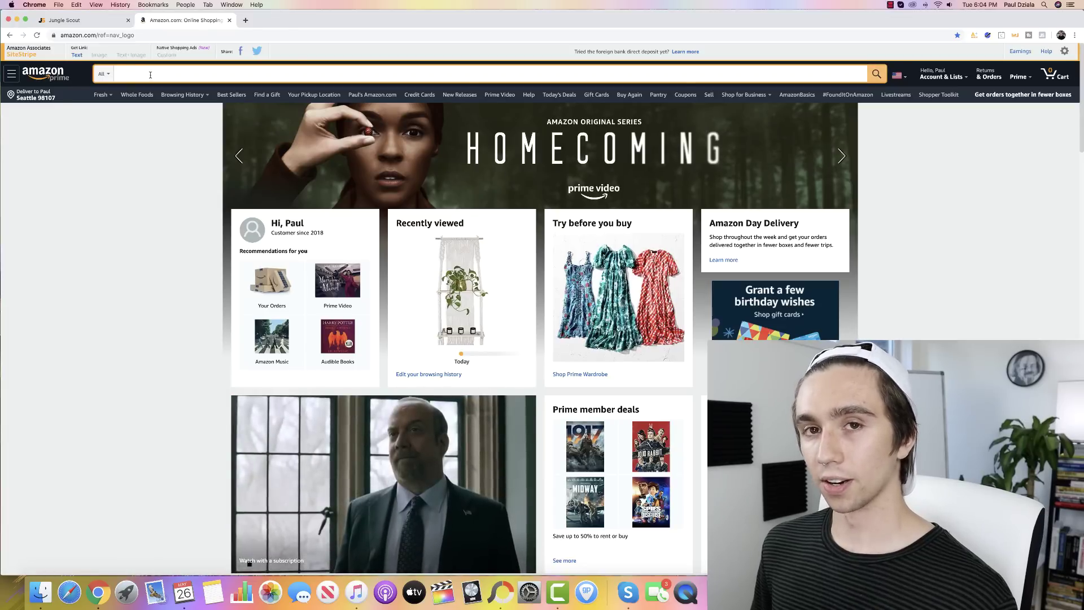
type("asfa")
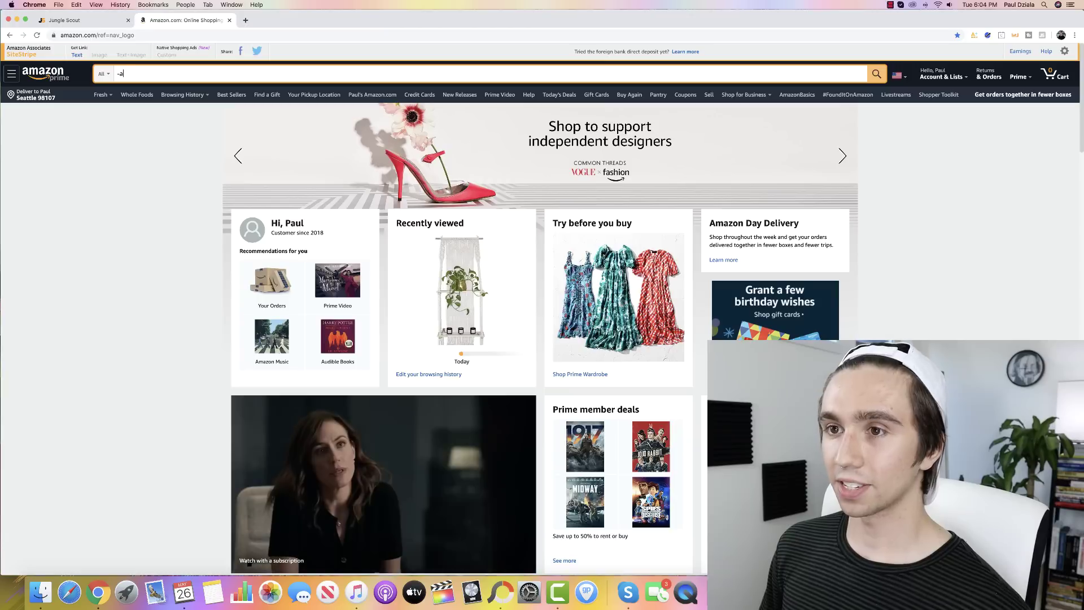
type("asd")
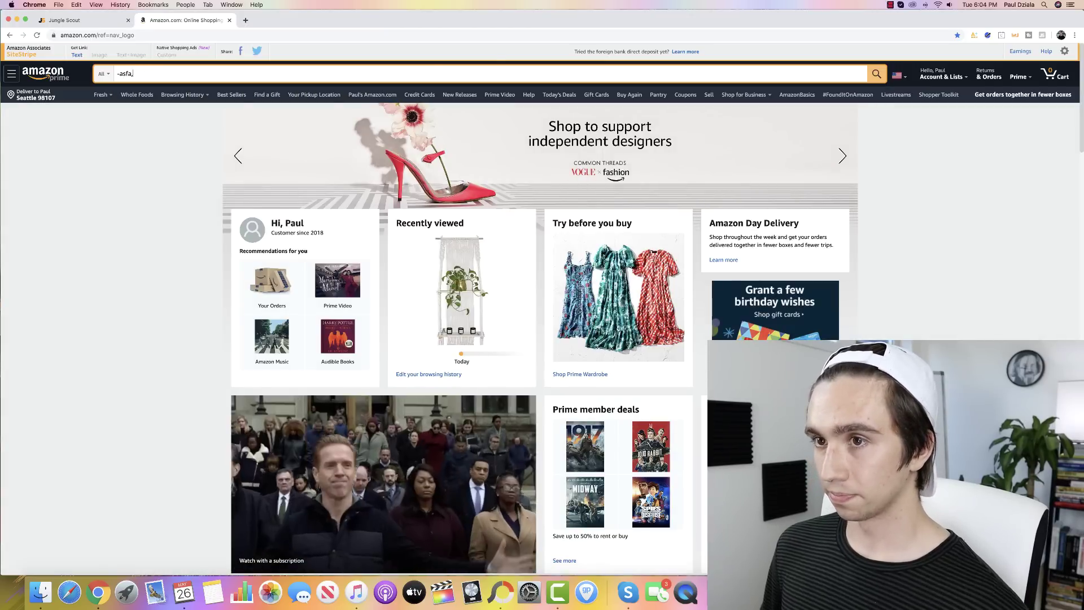
key("Return")
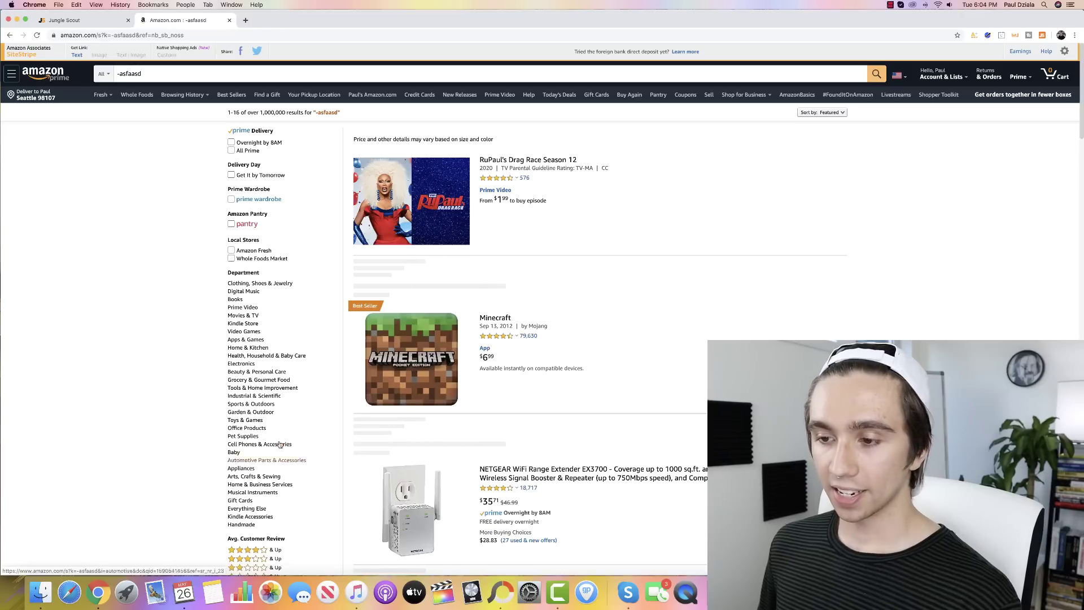
Step: Narrow the "-asfaasdewdf" results to Sports & Outdoors, Outdoor Recreation, Camping & Hiking, Hydration & Filtration, Water Purifiers
left_click(255, 347)
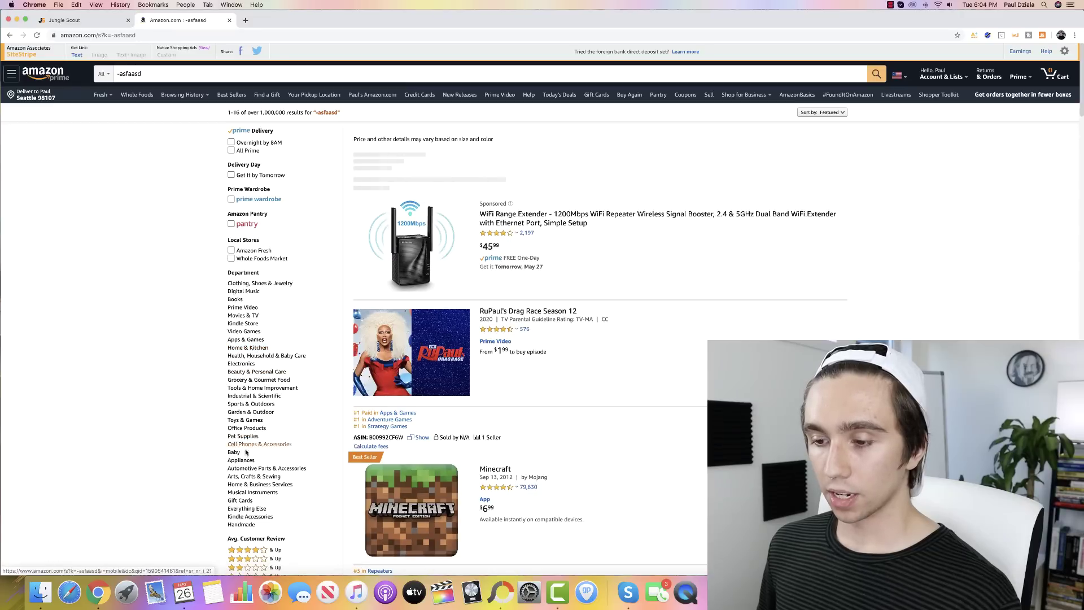
left_click(249, 476)
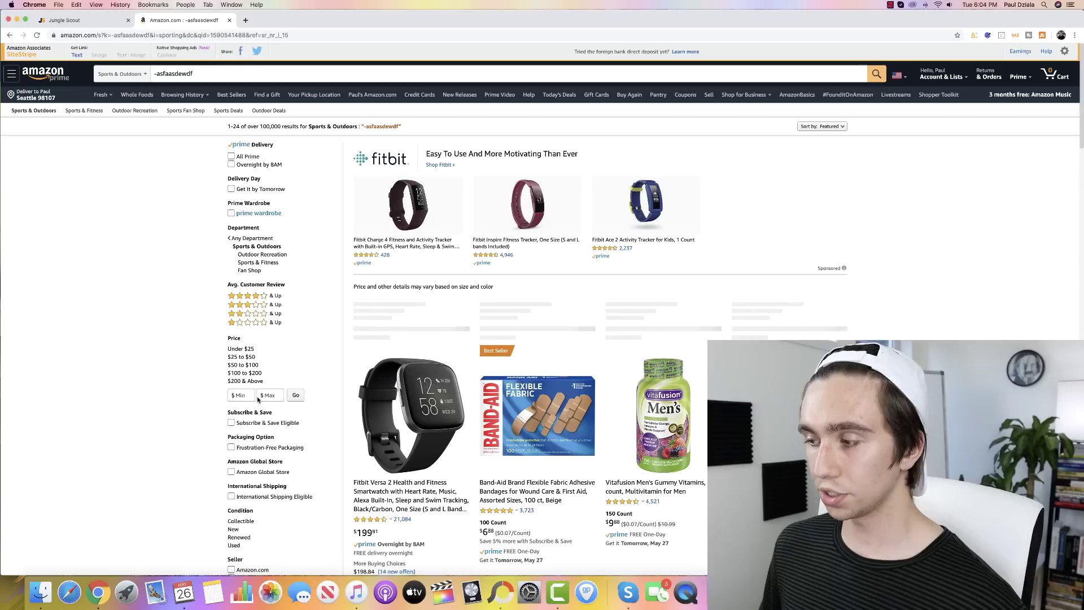
left_click(259, 256)
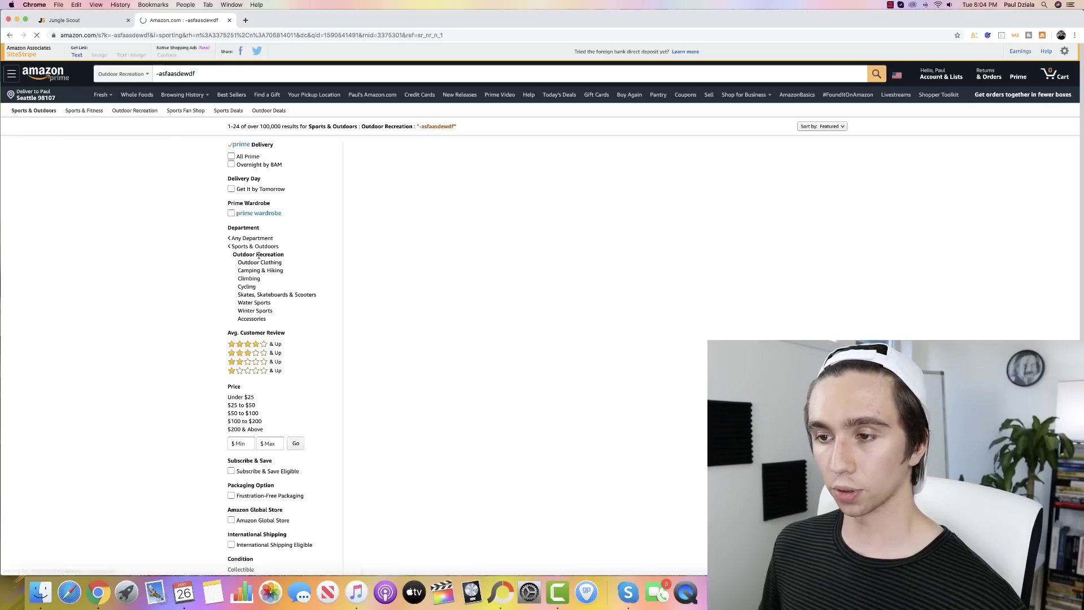
left_click(261, 271)
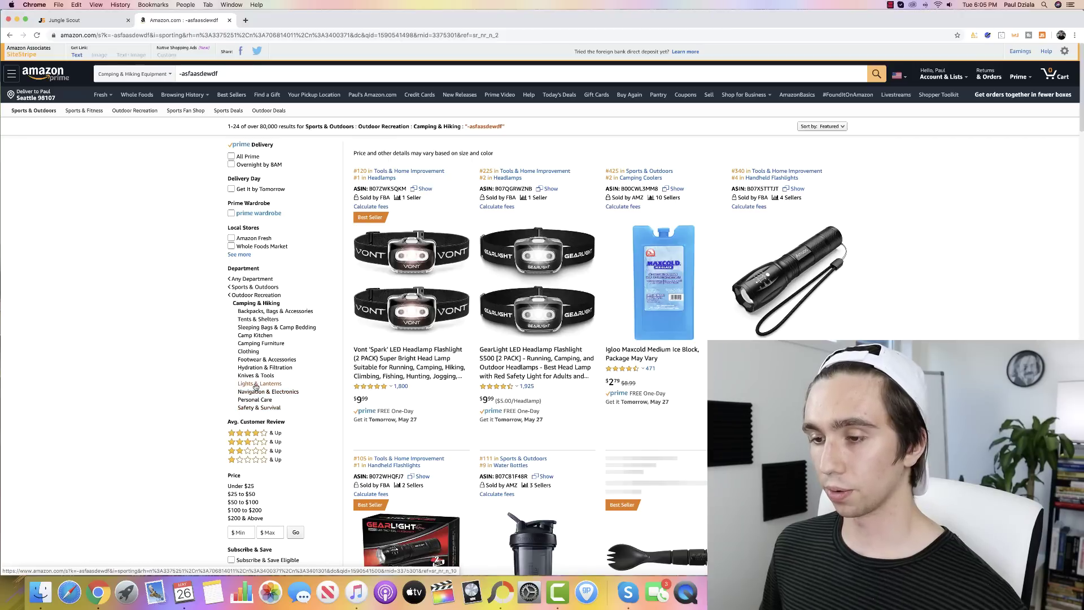
left_click(254, 368)
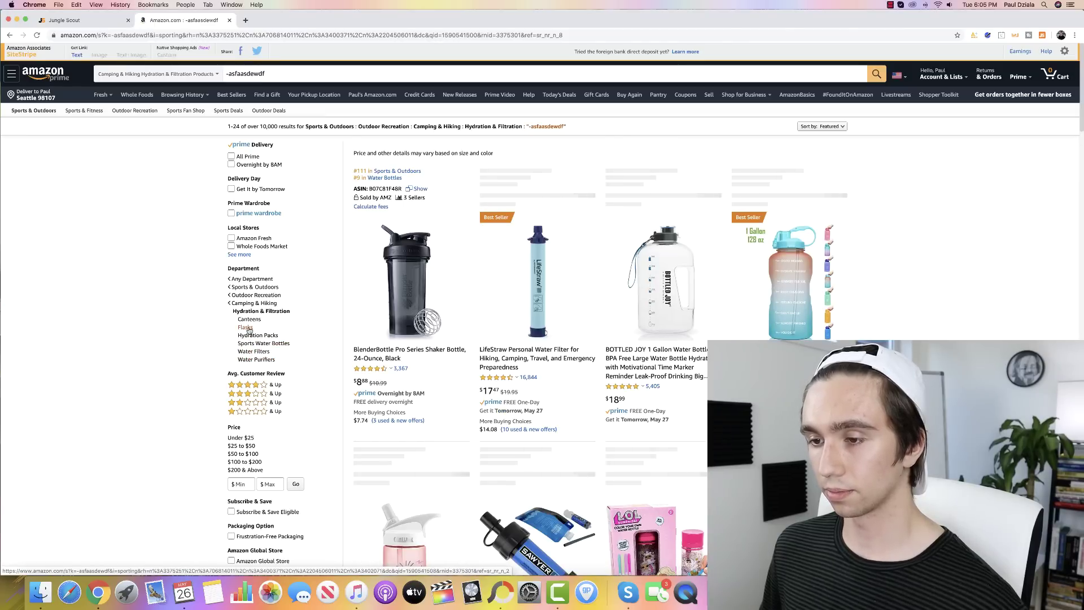
left_click(255, 359)
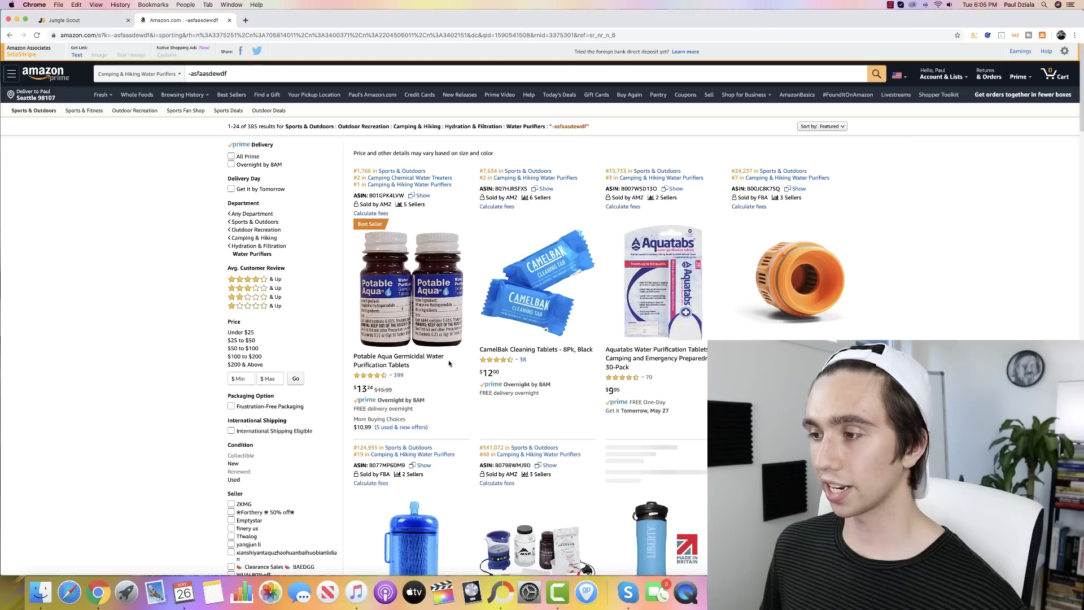
Step: Look through the first page of water purifier listings for product ideas and open results page 2
scroll(475, 345, "down", 10)
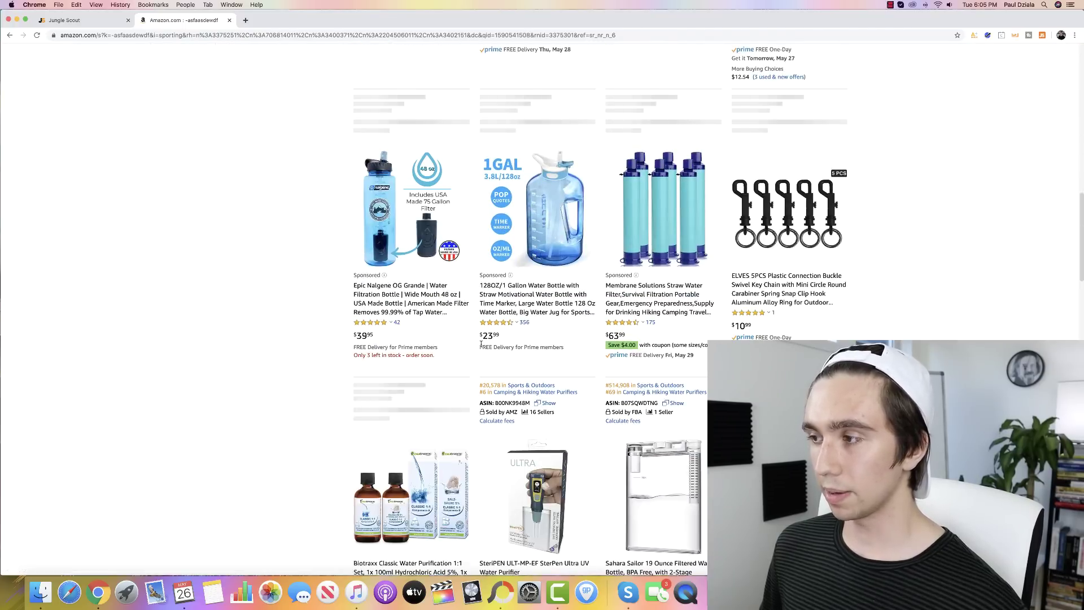
scroll(481, 343, "down", 5)
scroll(482, 347, "down", 10)
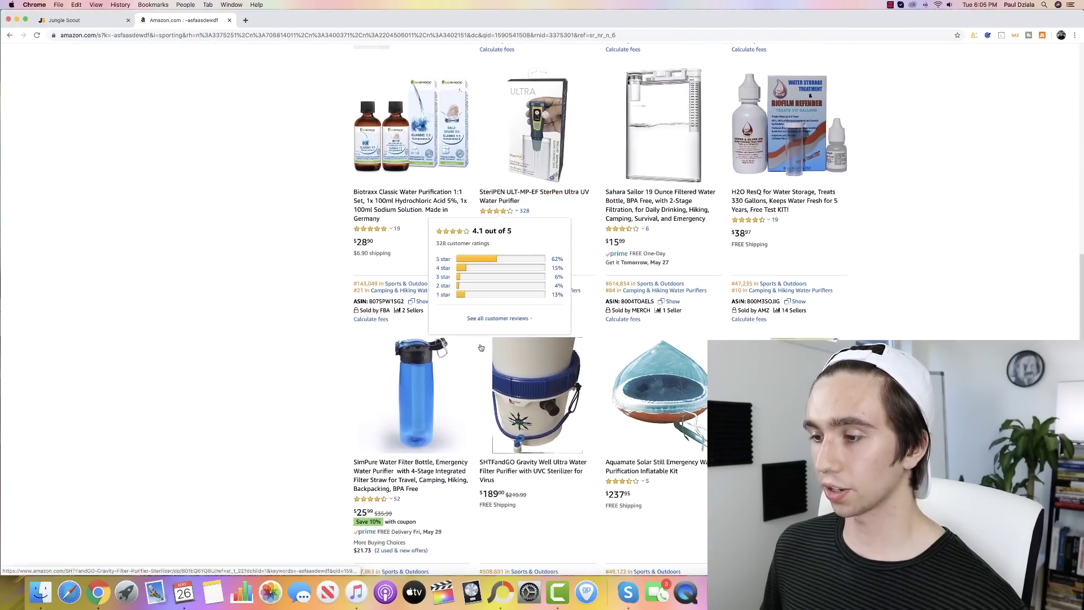
scroll(481, 347, "down", 15)
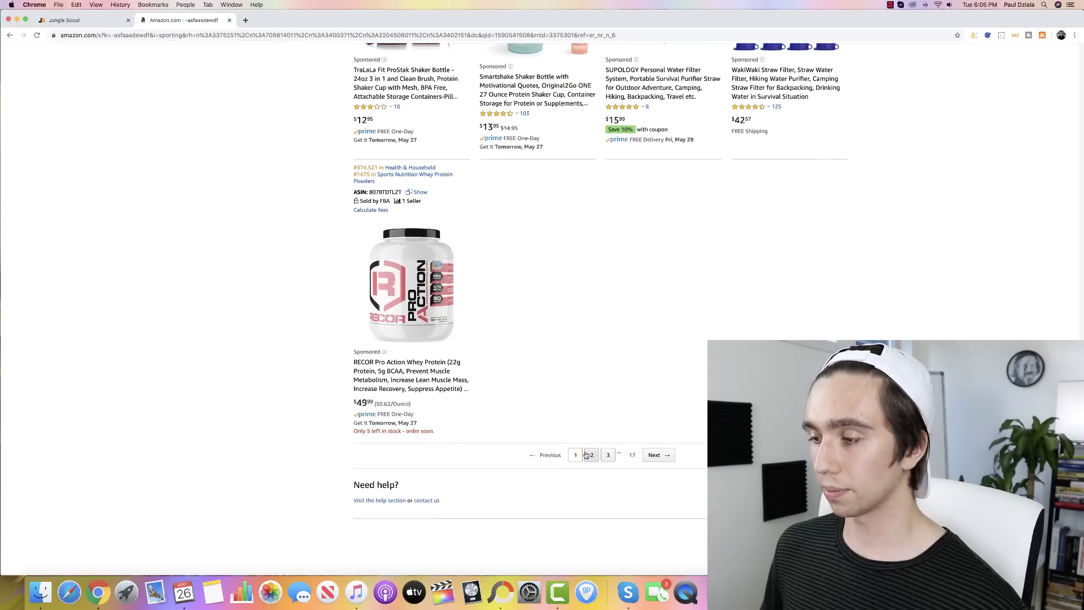
left_click(589, 459)
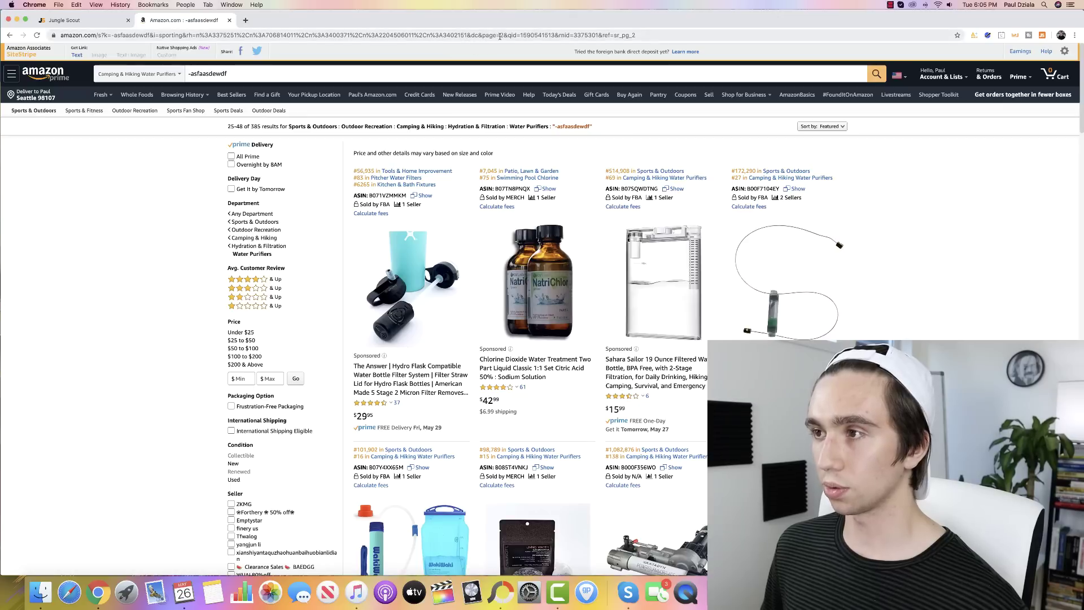
Step: Change the page number in the results address to 50, load that page and look over its water purifier listings
left_click(502, 35)
left_click(505, 36)
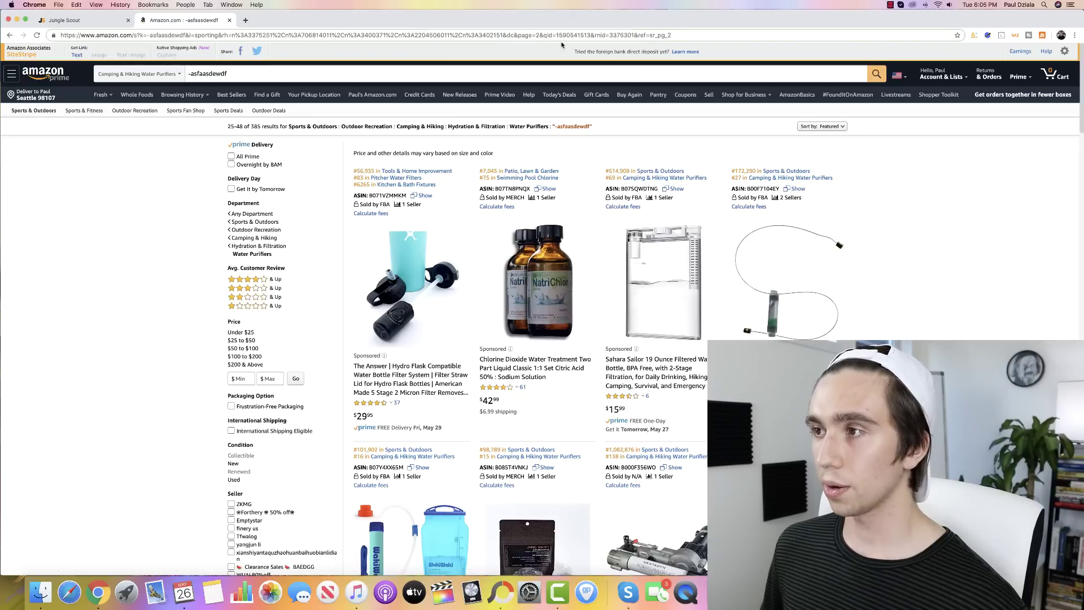
key("BackSpace")
type("50")
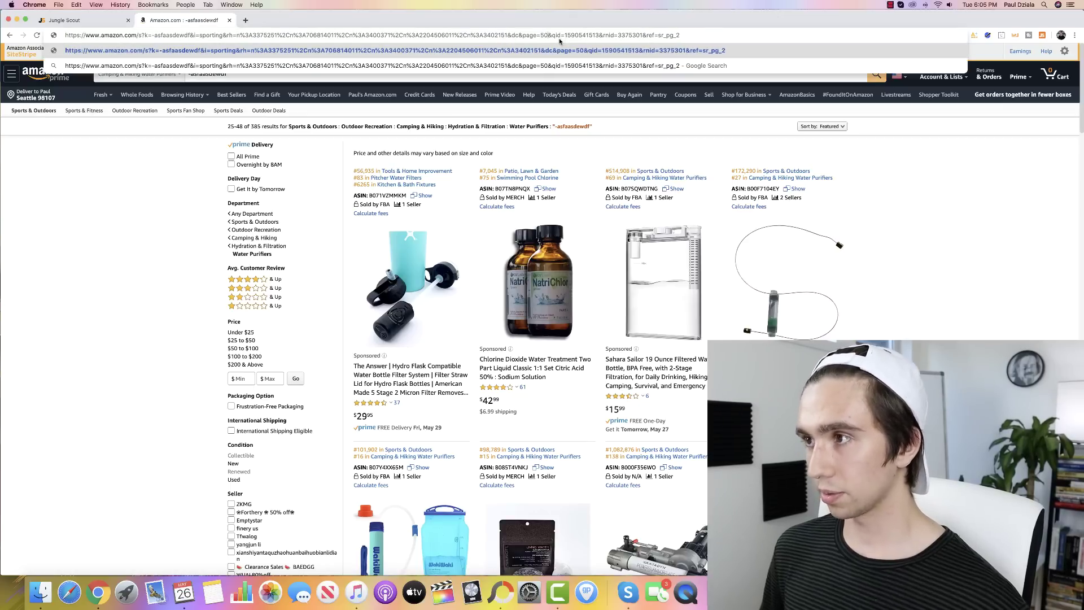
key("Return")
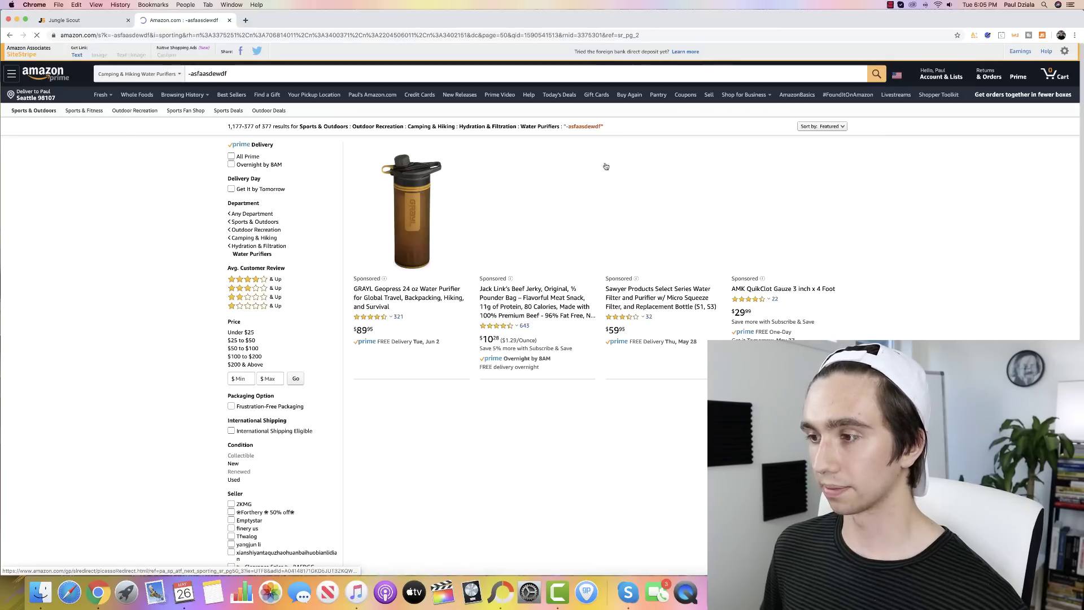
scroll(896, 235, "down", 3)
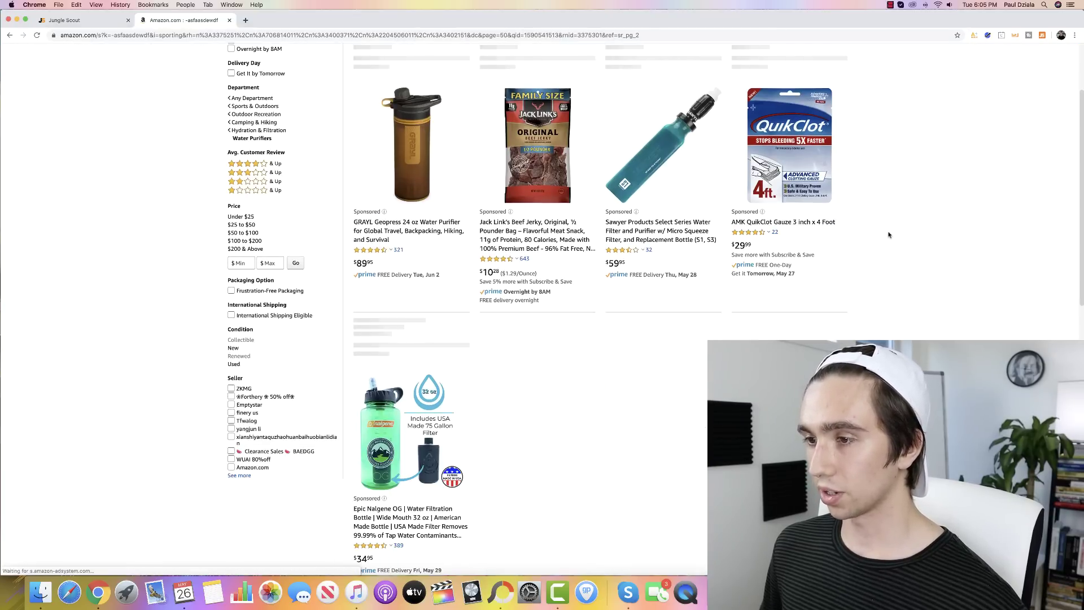
scroll(847, 234, "up", 3)
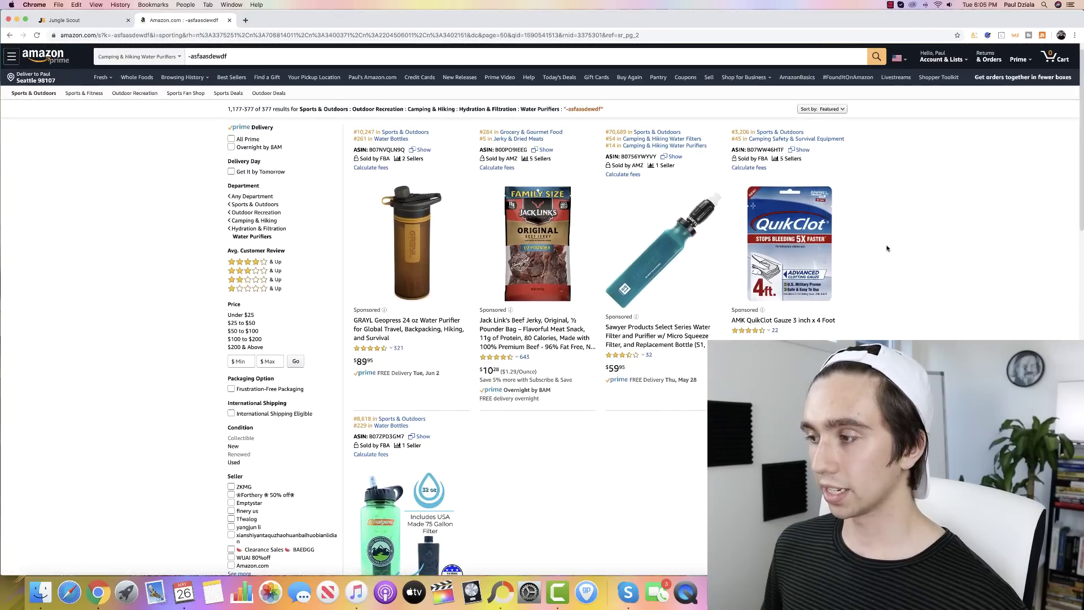
Step: Go back up to the Camping & Hiking department and narrow the results to Camp Kitchen, Stove Accessories
left_click(253, 229)
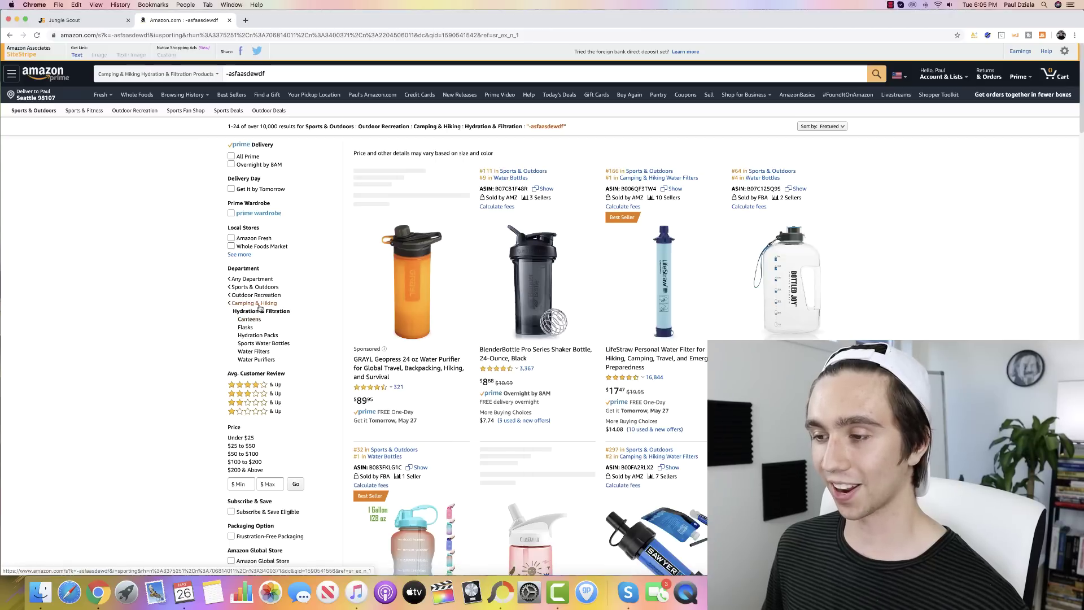
left_click(258, 304)
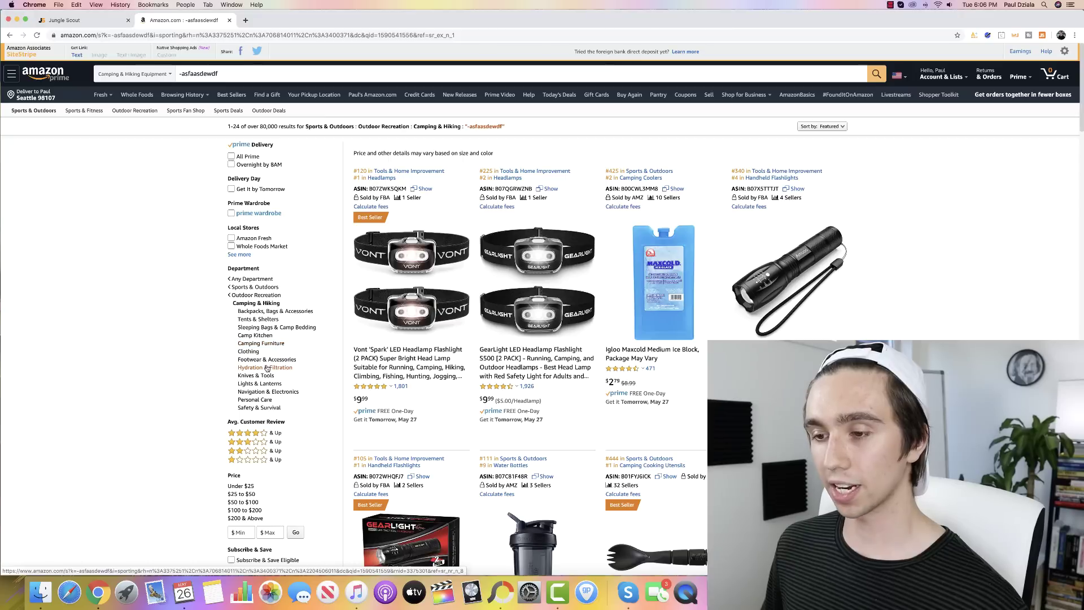
left_click(264, 336)
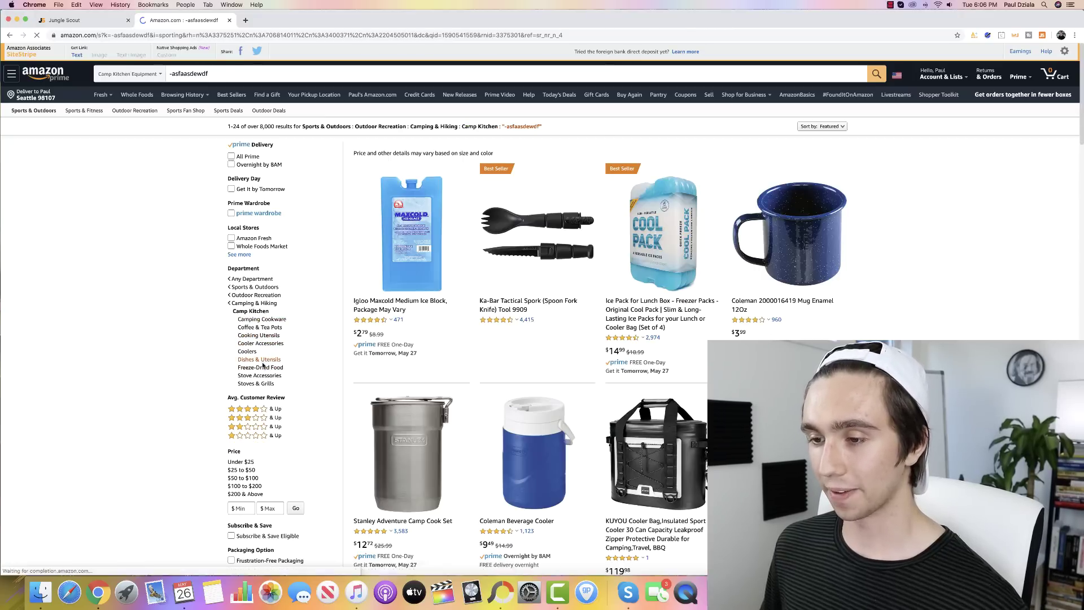
left_click(260, 376)
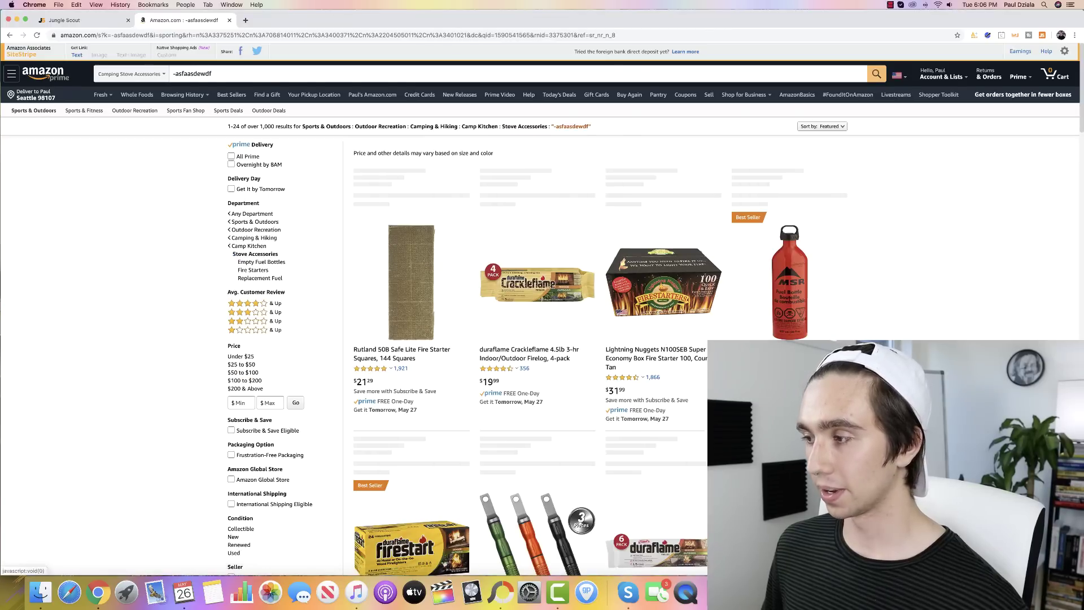
Step: Look through the first page of Stove Accessories listings for product ideas and open results page 2
scroll(789, 254, "down", 10)
scroll(790, 254, "down", 10)
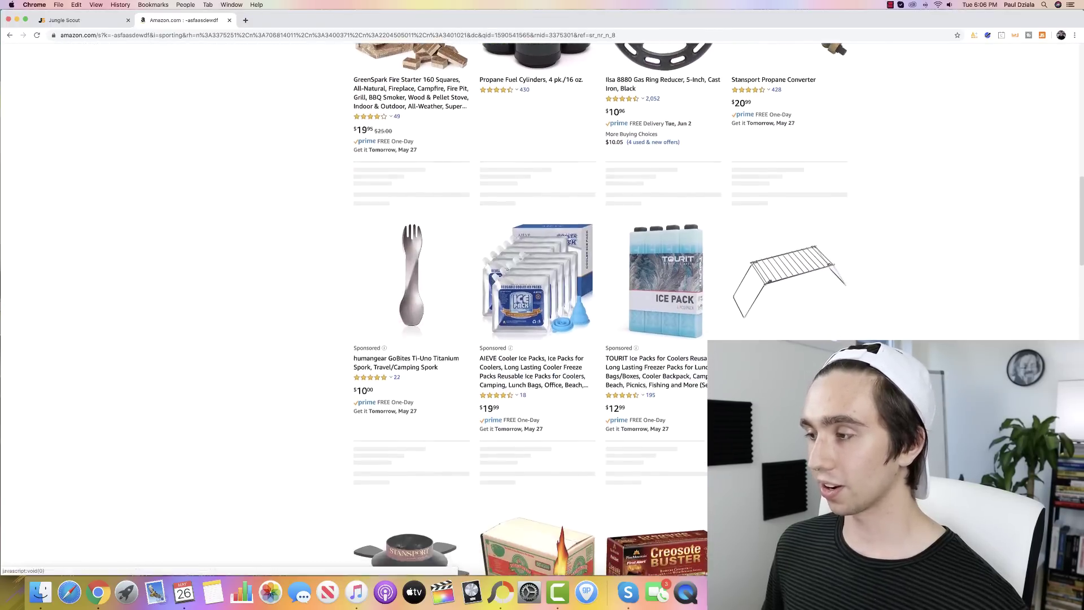
scroll(790, 255, "down", 15)
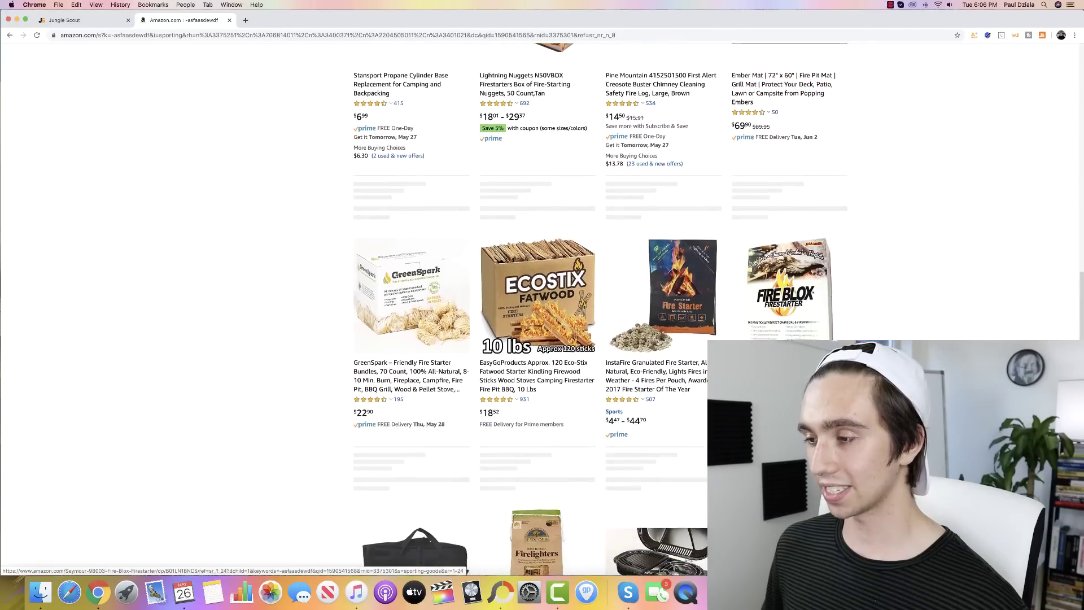
scroll(594, 396, "down", 6)
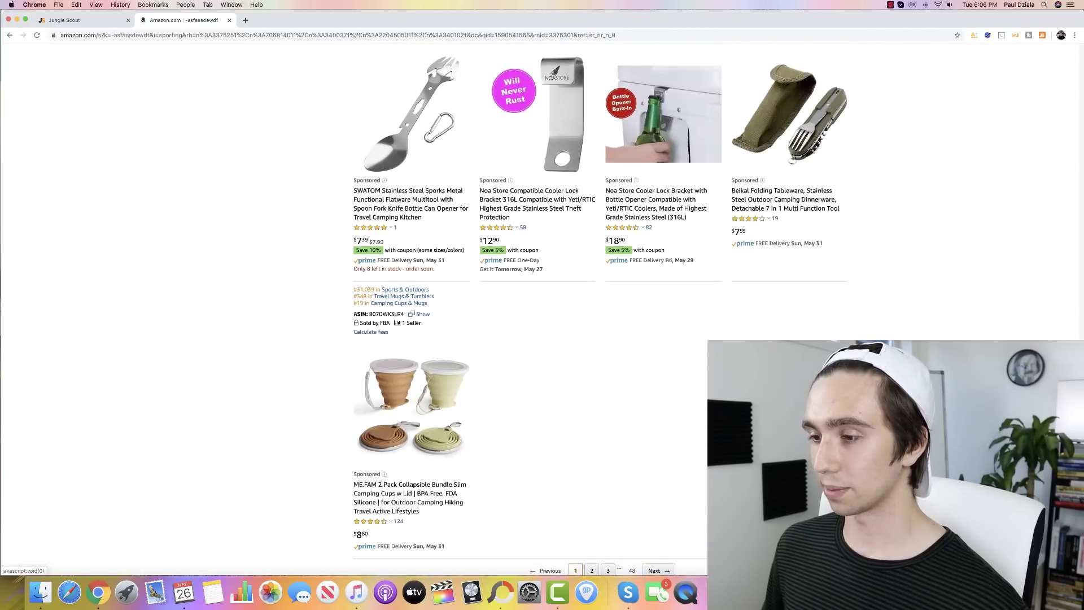
left_click(592, 494)
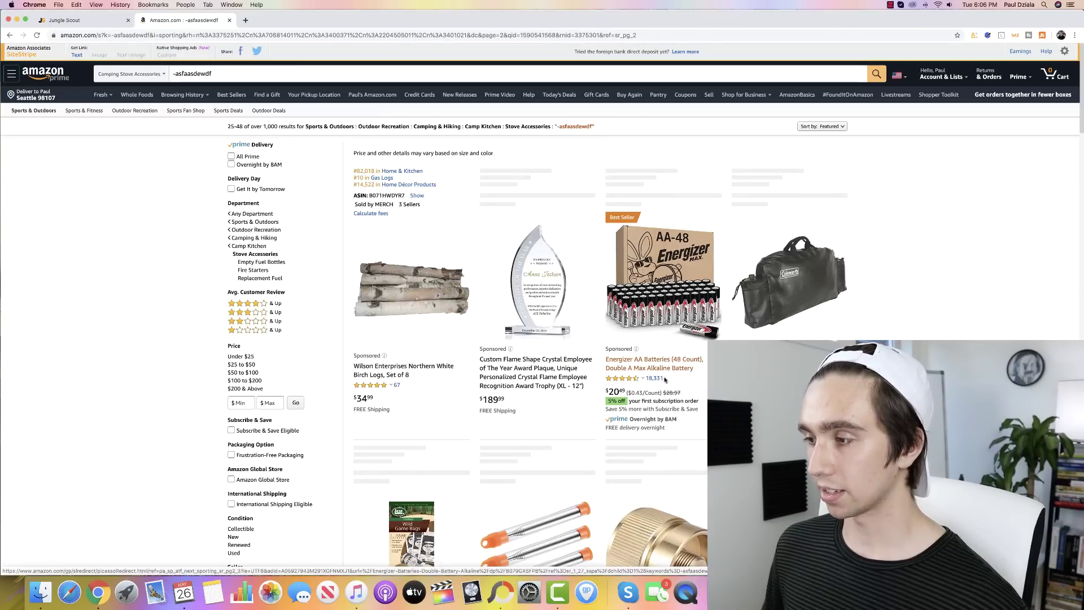
Step: Compare the ratings, review counts and prices of the listings near the start of Stove Accessories results page 2
scroll(661, 384, "down", 5)
scroll(626, 386, "down", 1)
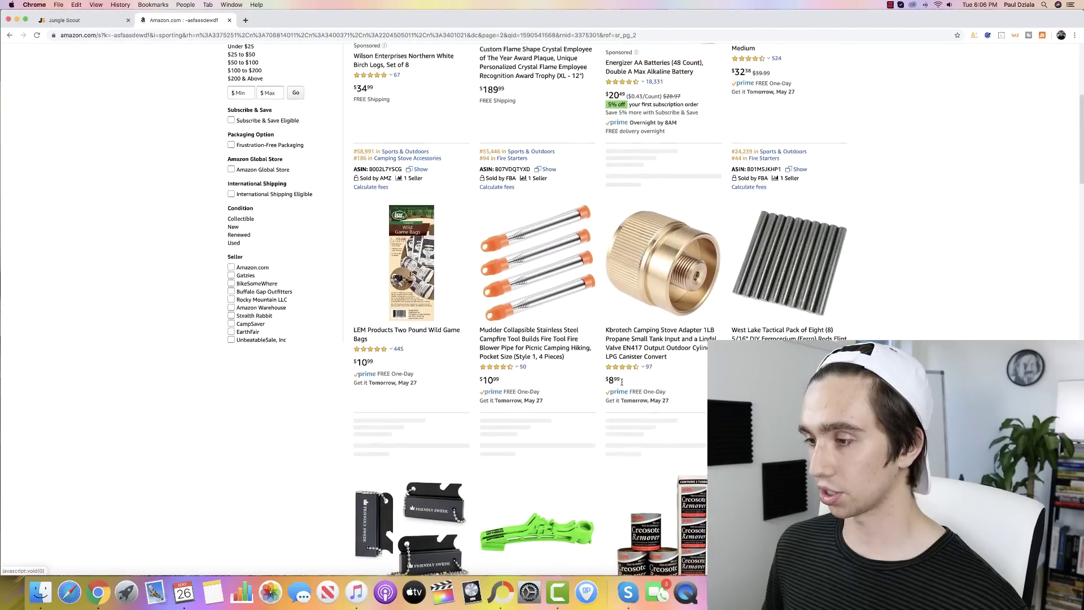
mouse_move(624, 382)
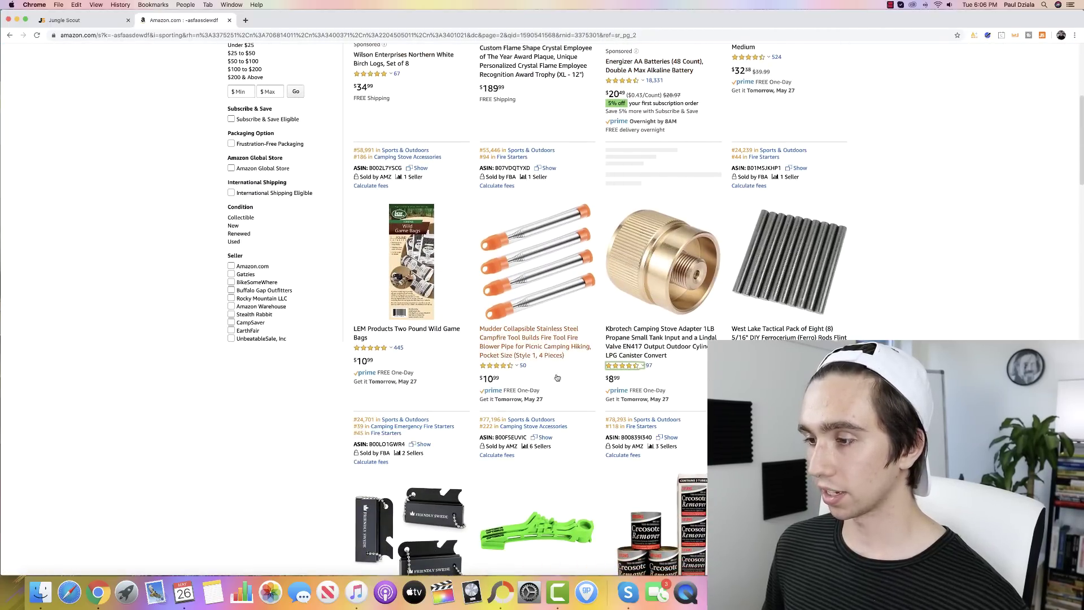
mouse_move(523, 367)
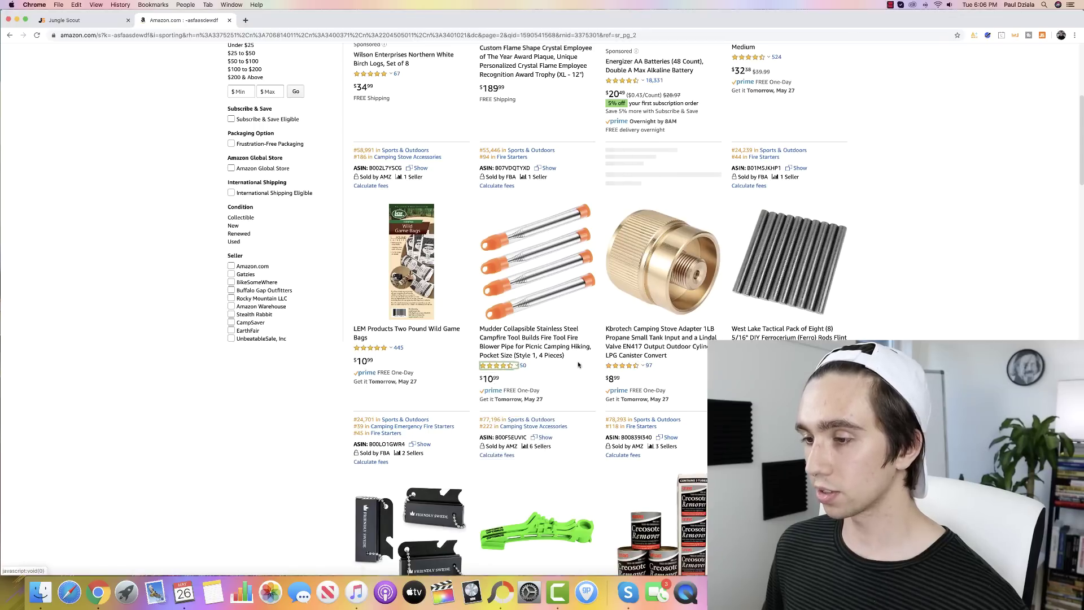
scroll(887, 109, "down", 3)
Step: Run the Jungle Scout extension on results page 2, review the sales, revenue and opportunity data, and close it
left_click(1043, 35)
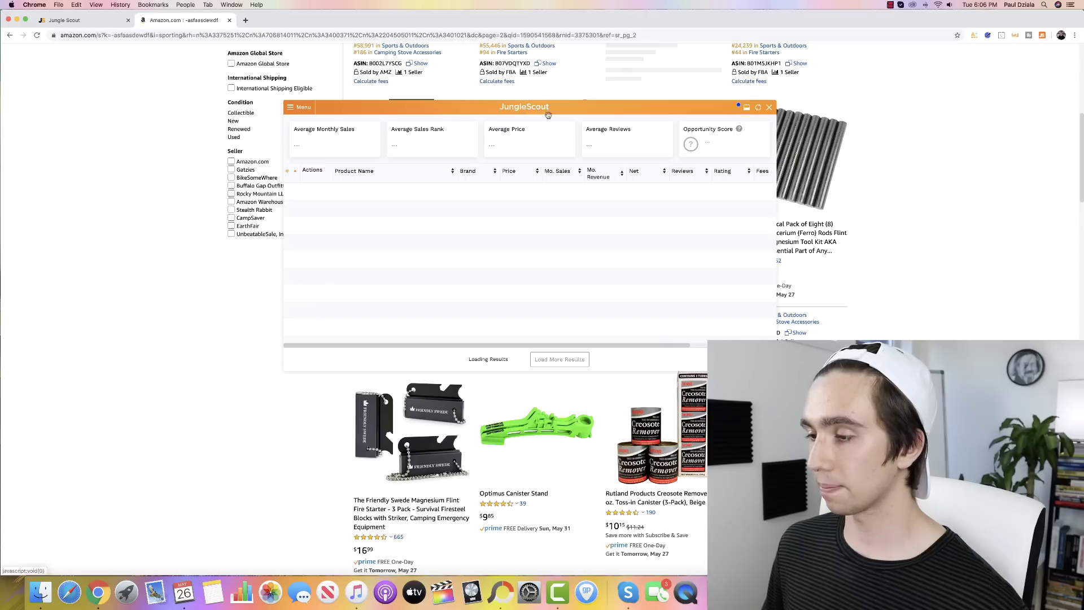
scroll(906, 278, "down", 3)
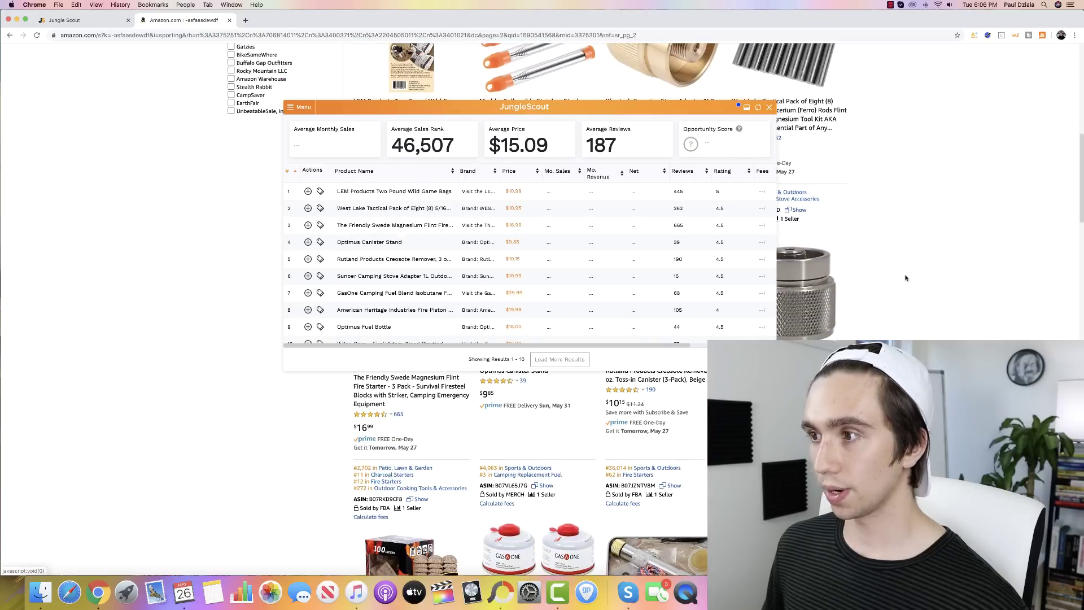
mouse_move(475, 255)
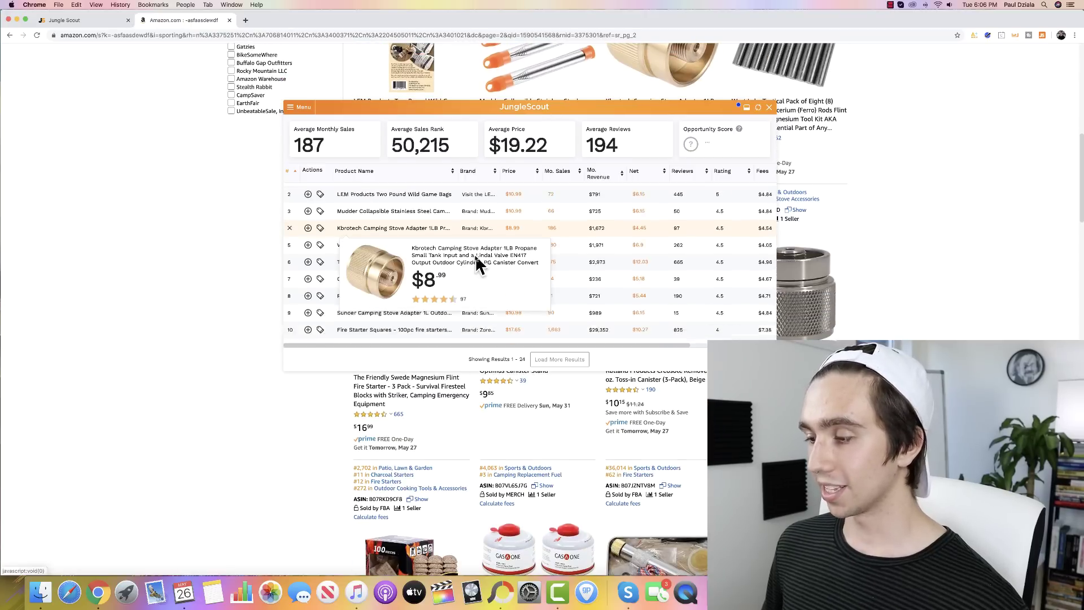
scroll(475, 255, "up", 2)
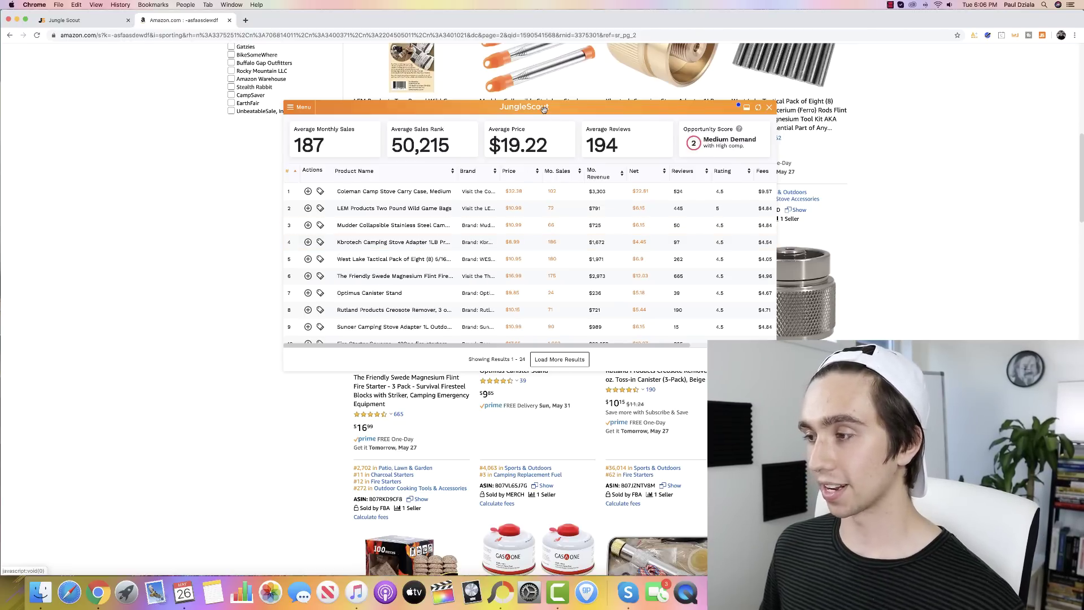
left_click(770, 108)
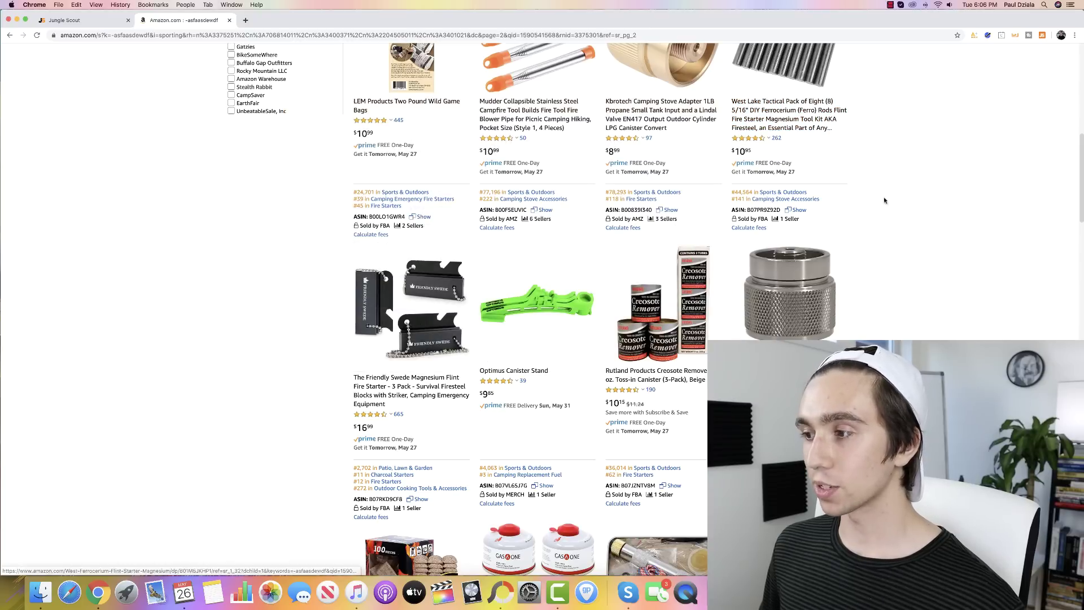
Step: Look over the remaining Stove Accessories listings on results page 2 for low-competition products and open page 3
scroll(891, 205, "down", 10)
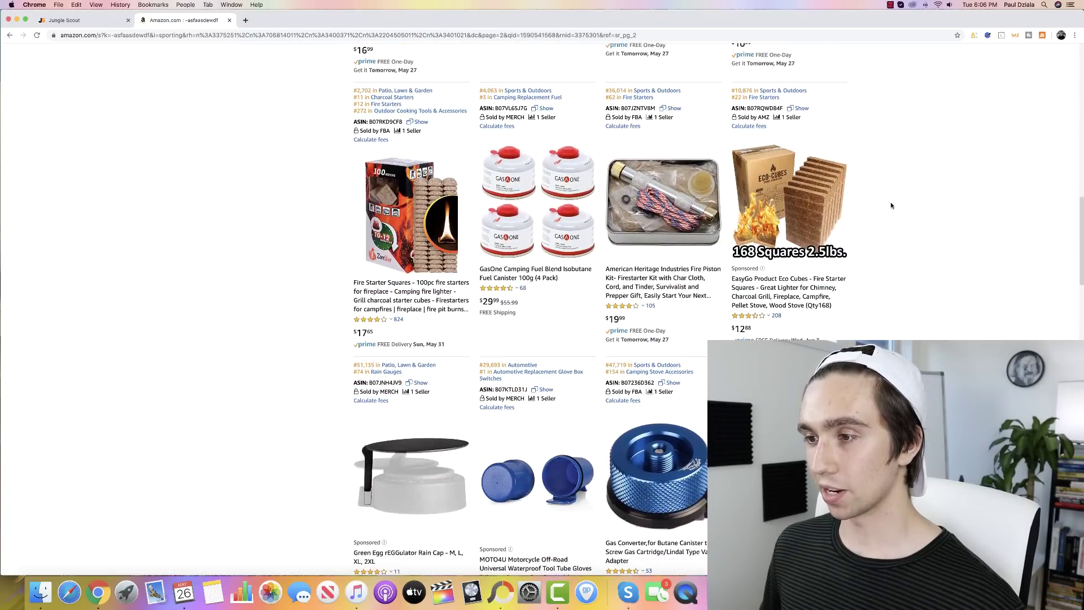
scroll(891, 205, "down", 3)
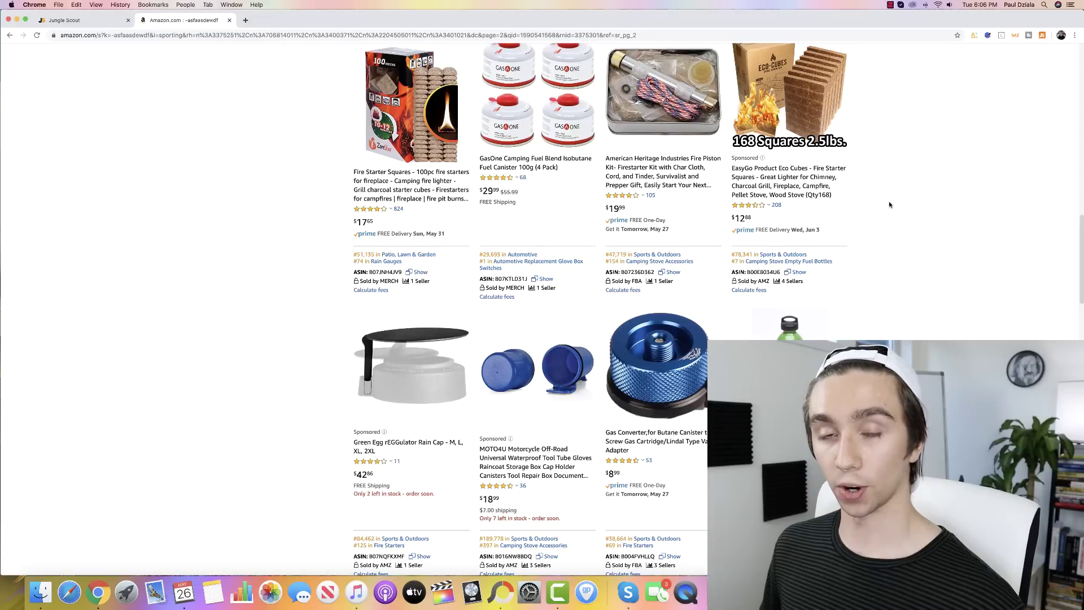
scroll(889, 203, "down", 10)
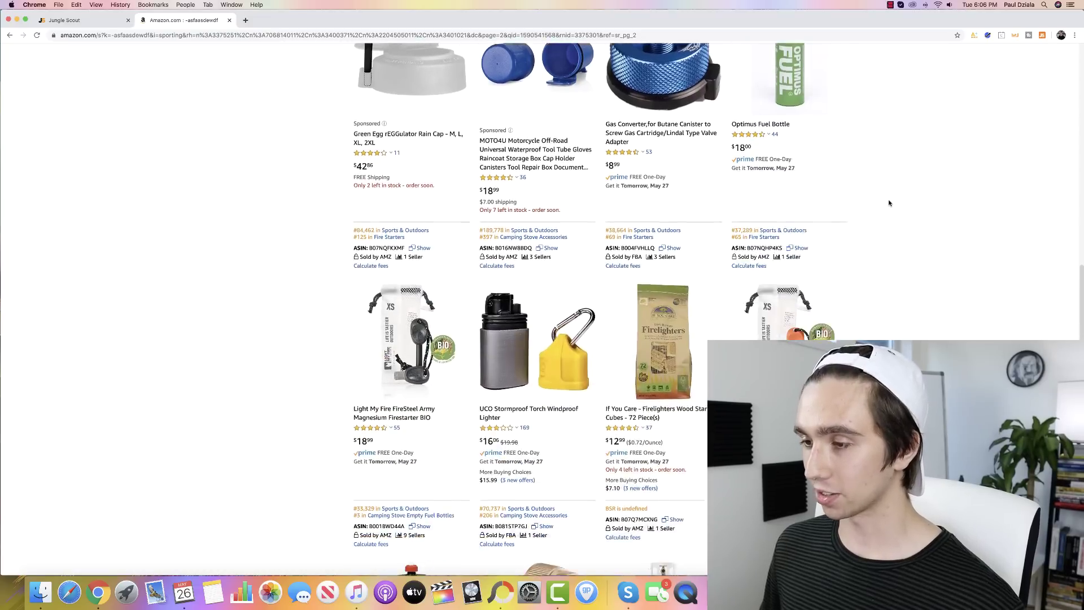
scroll(888, 203, "down", 10)
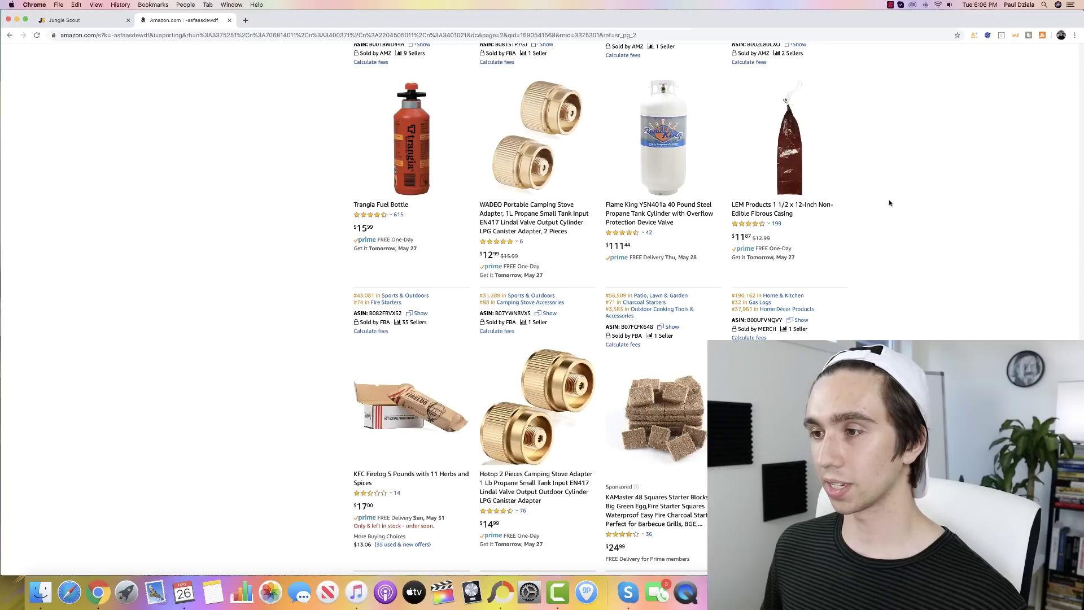
scroll(889, 203, "down", 5)
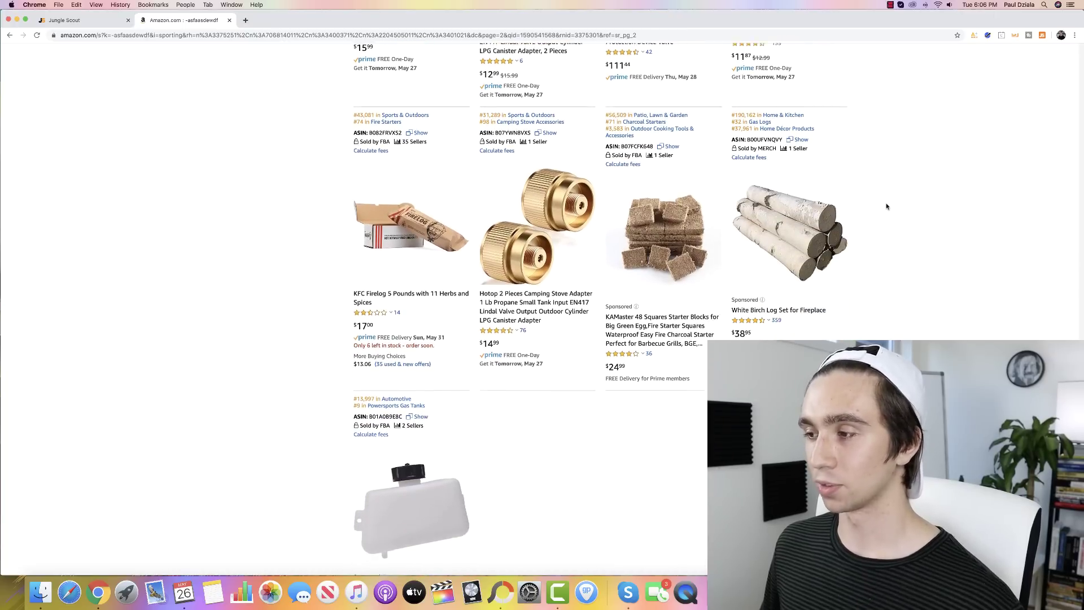
scroll(887, 207, "down", 1)
scroll(887, 206, "down", 4)
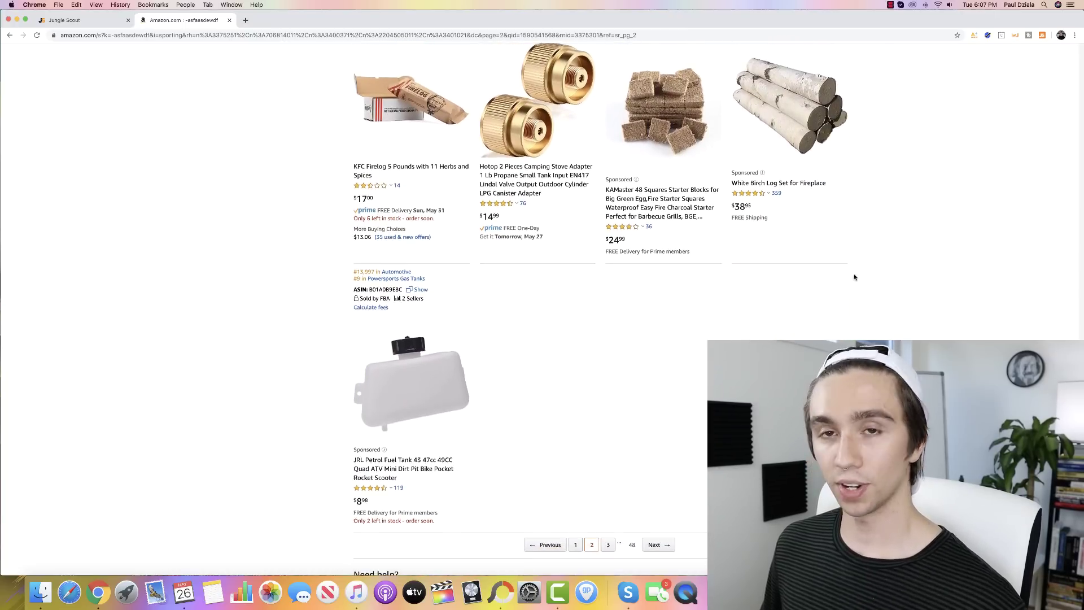
left_click(608, 545)
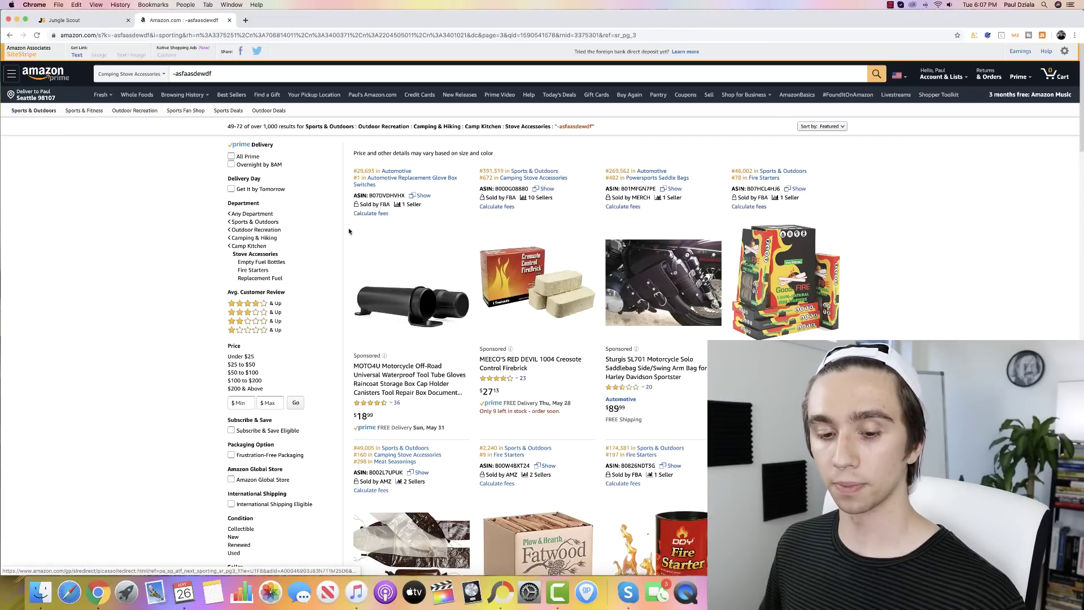
Step: Open a new browser tab and close the Amazon and Jungle Scout tabs
left_click(246, 20)
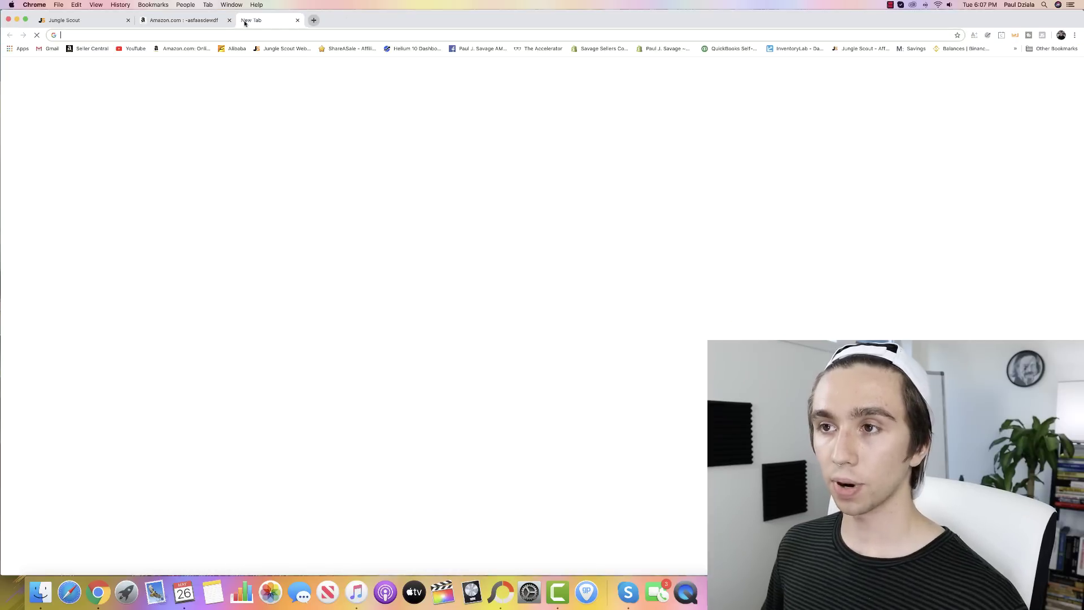
left_click(230, 20)
left_click(129, 20)
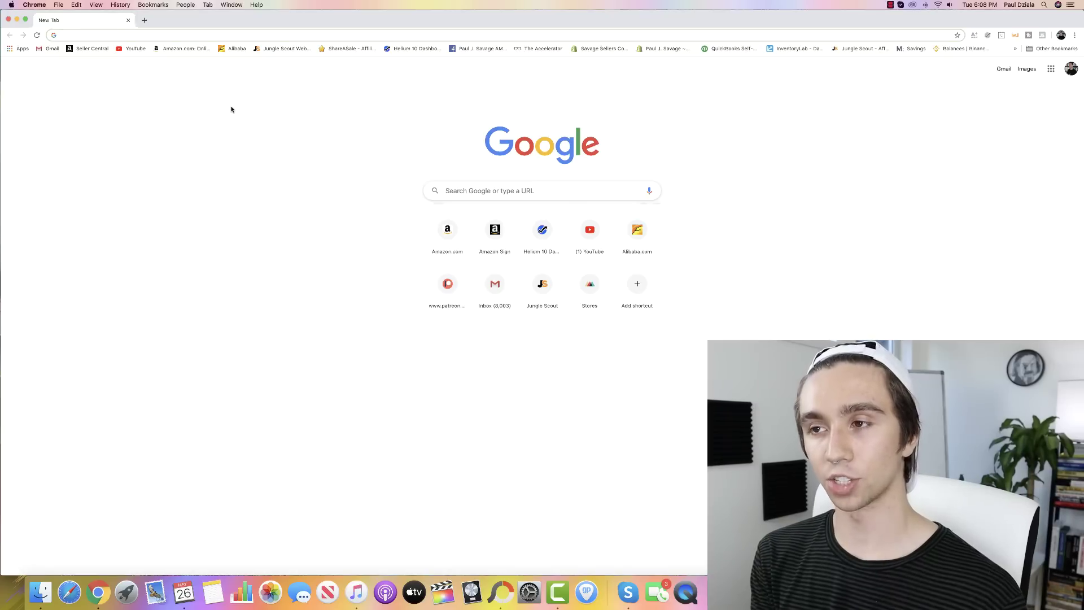
Step: Switch to Helium 10 and open the Keywords search of the Black Box product research tool
left_click(412, 48)
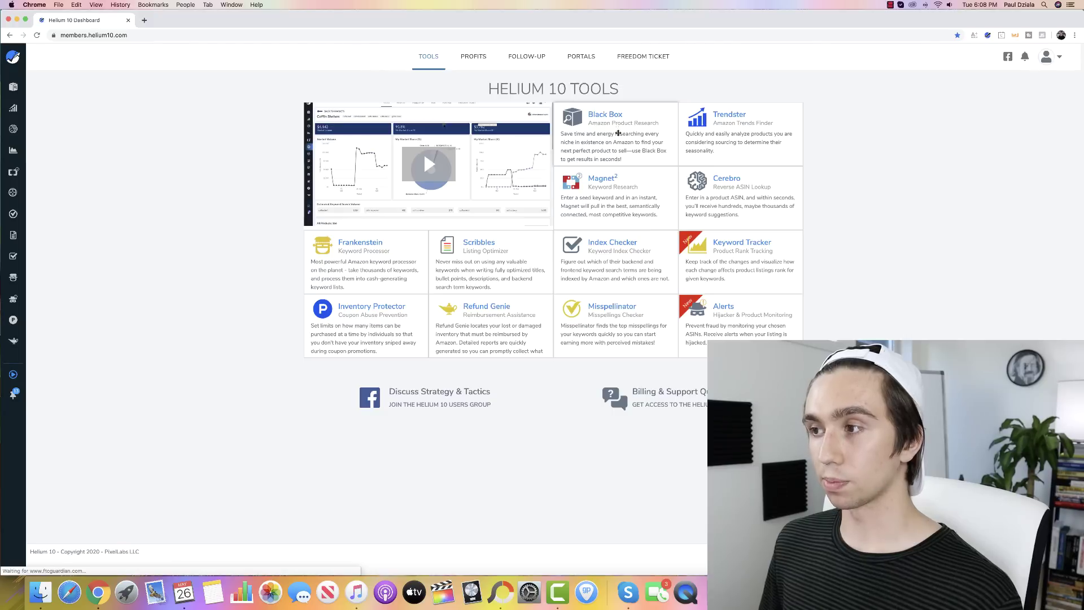
left_click(604, 117)
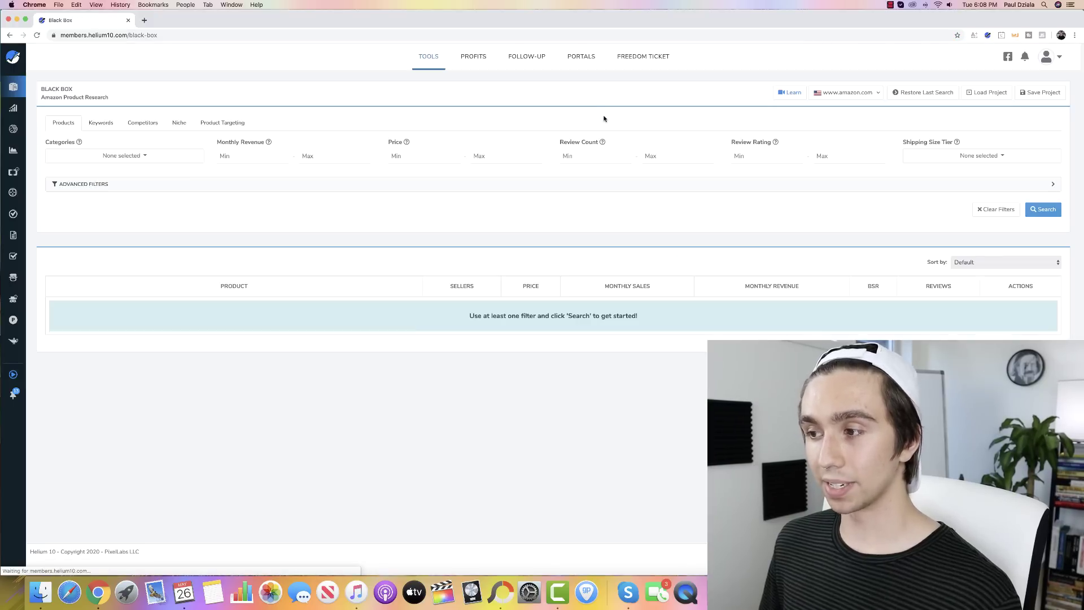
left_click(99, 123)
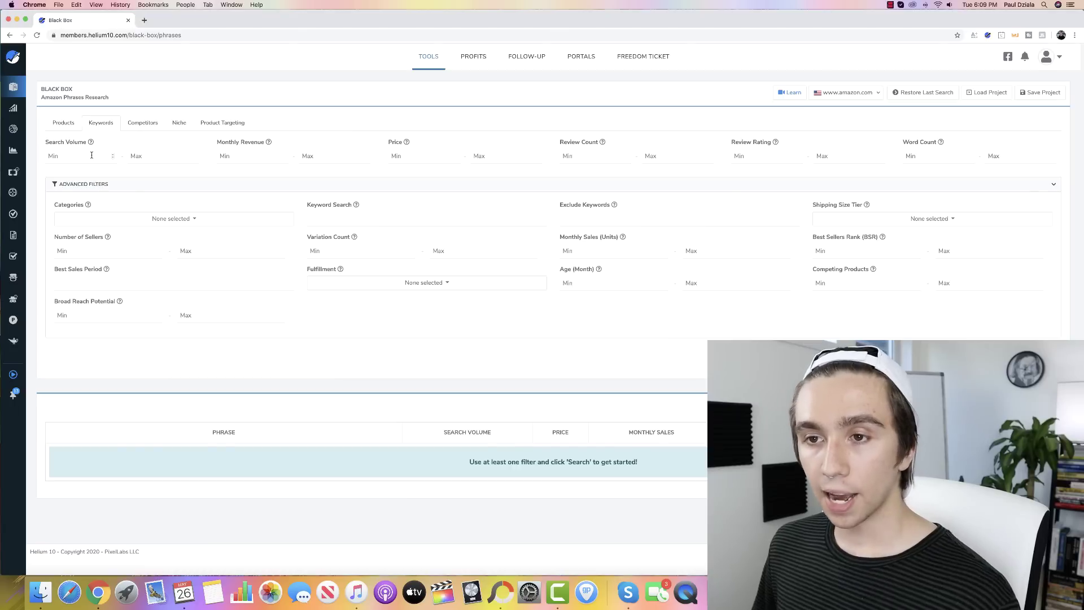
Step: Set the keyword filters to a search volume of 1000 to 17000 and a minimum monthly revenue of 7500
left_click(77, 155)
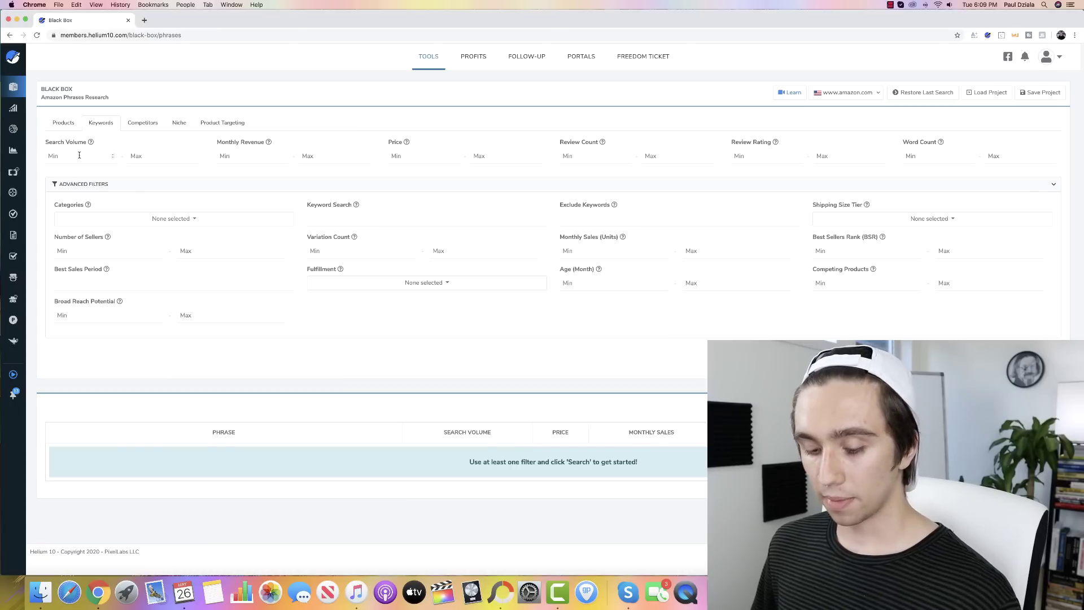
type("1000")
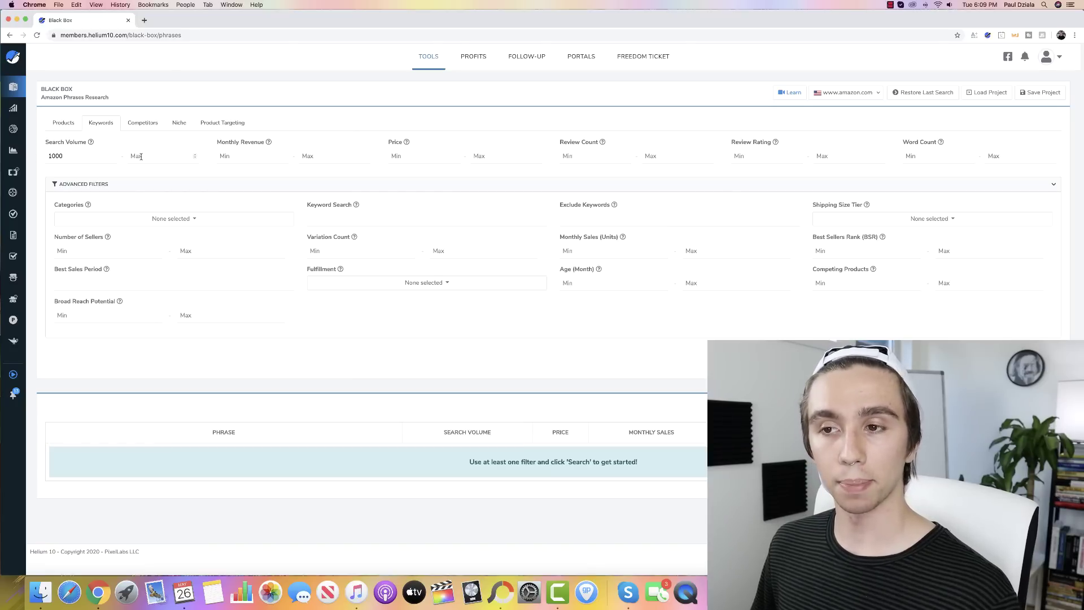
type("10000")
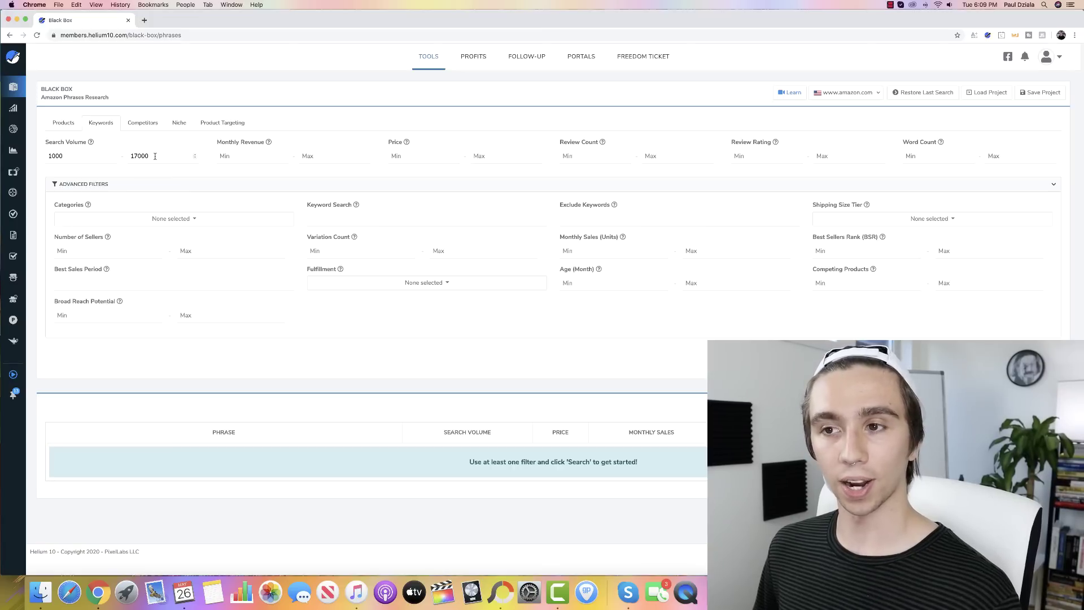
left_click(260, 156)
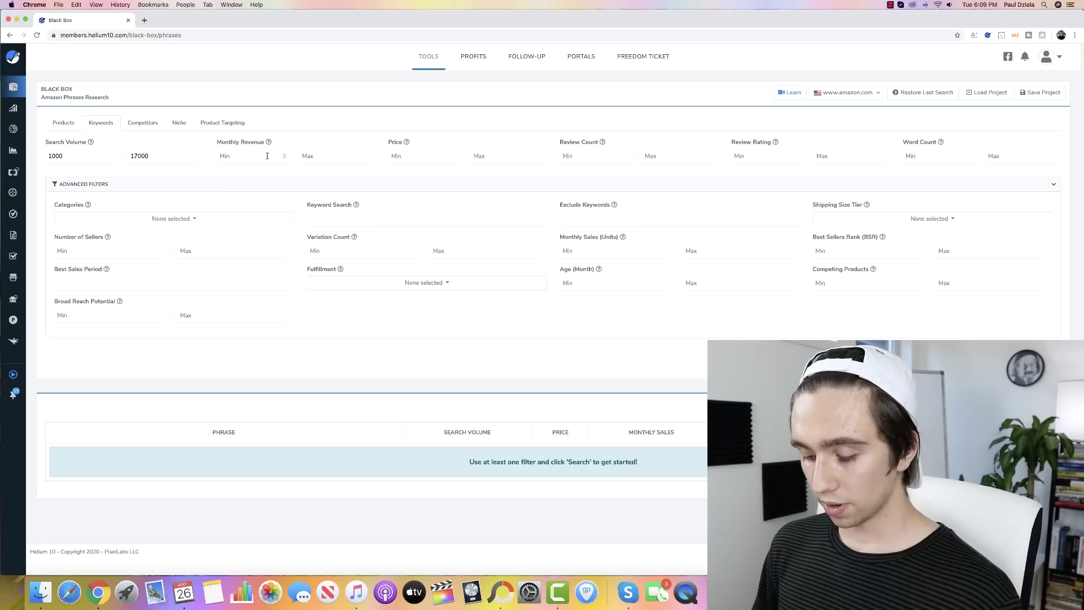
type("7500")
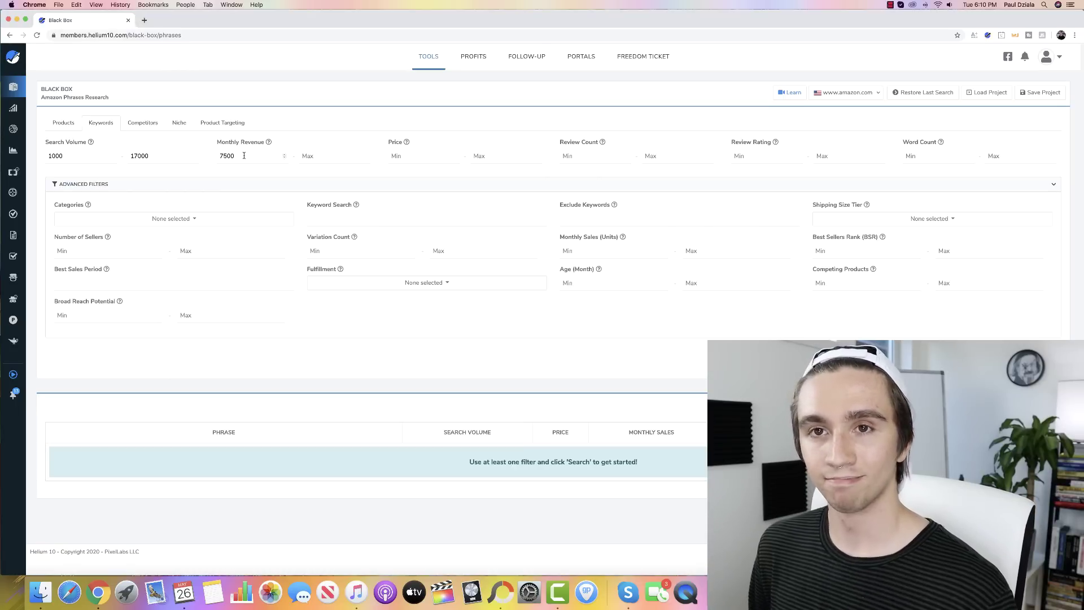
left_click_drag(249, 155, 200, 154)
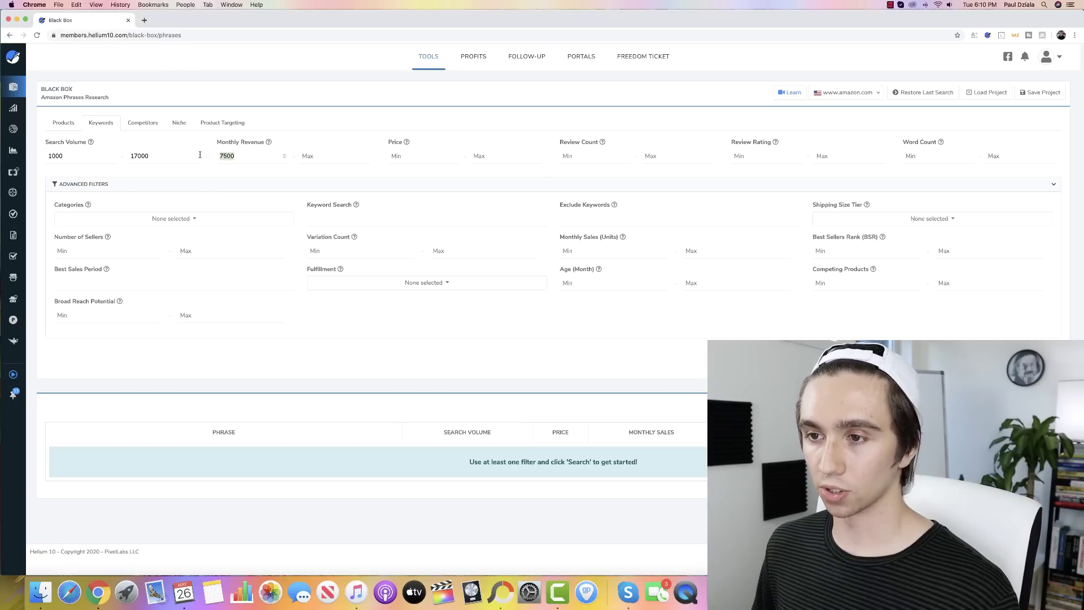
left_click(243, 156)
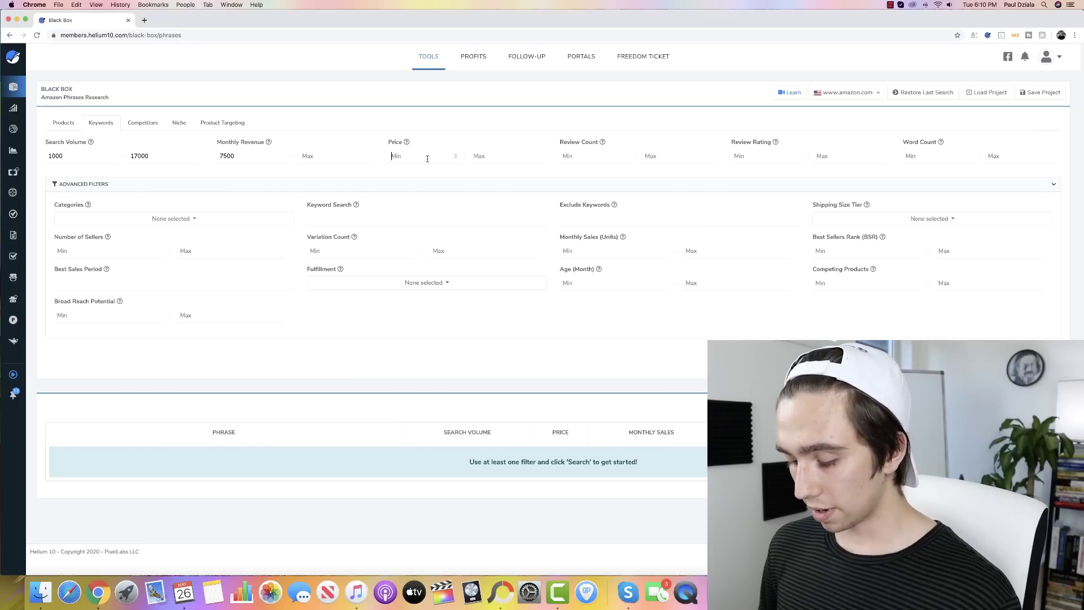
Step: Set the price filter to a range of 10 to 50
type("10")
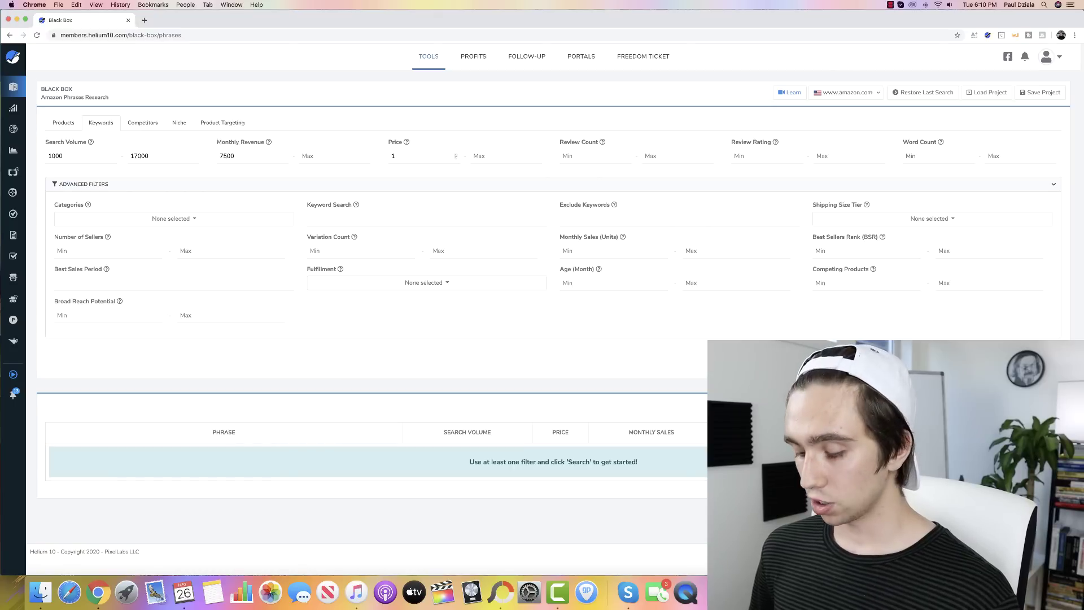
type("0")
left_click(487, 164)
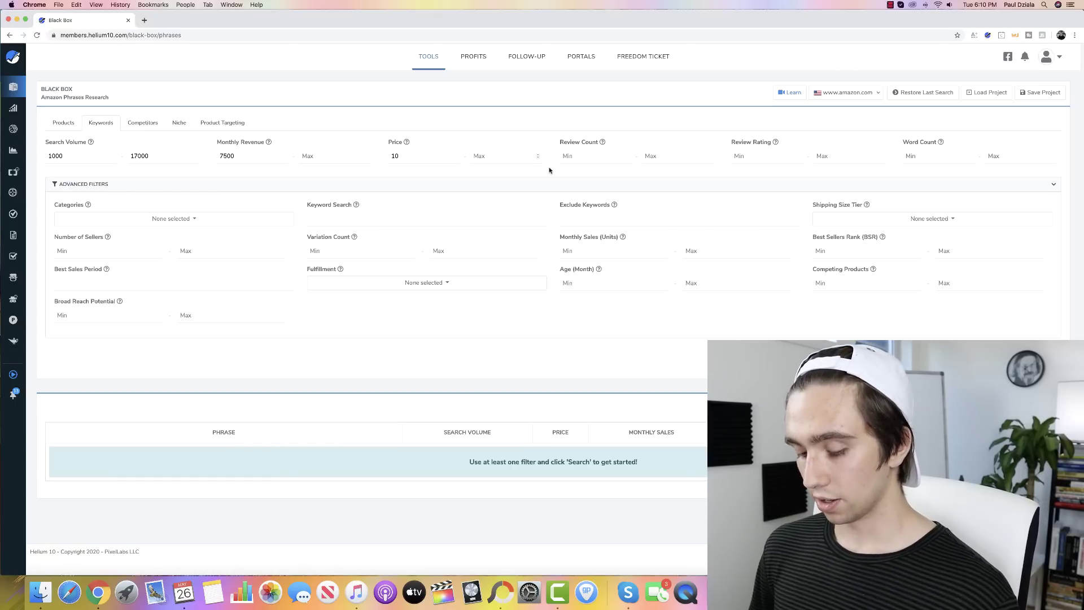
type("50")
left_click(511, 126)
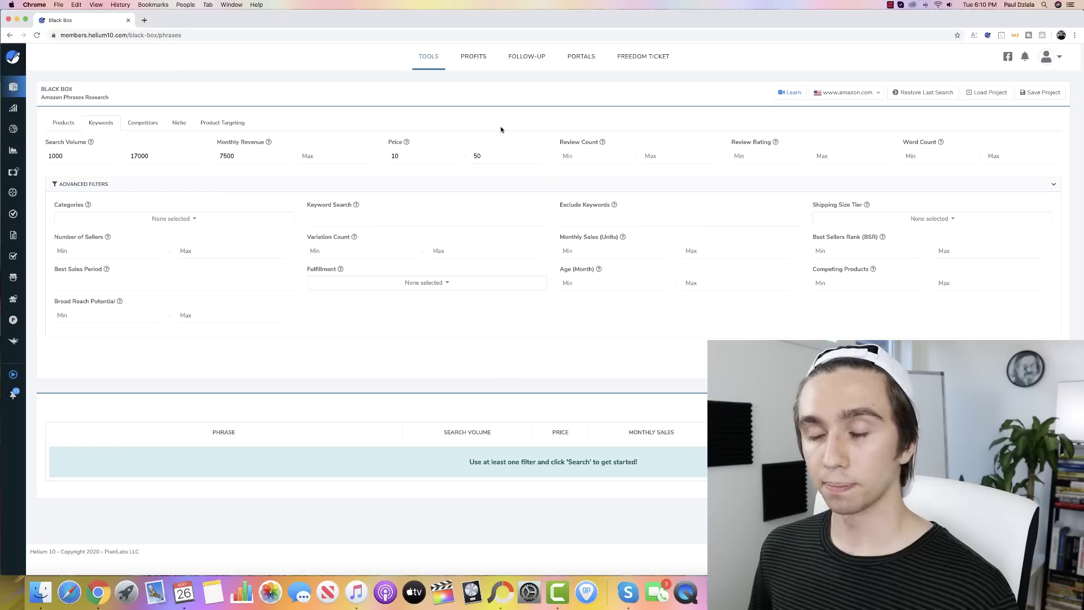
double_click(477, 156)
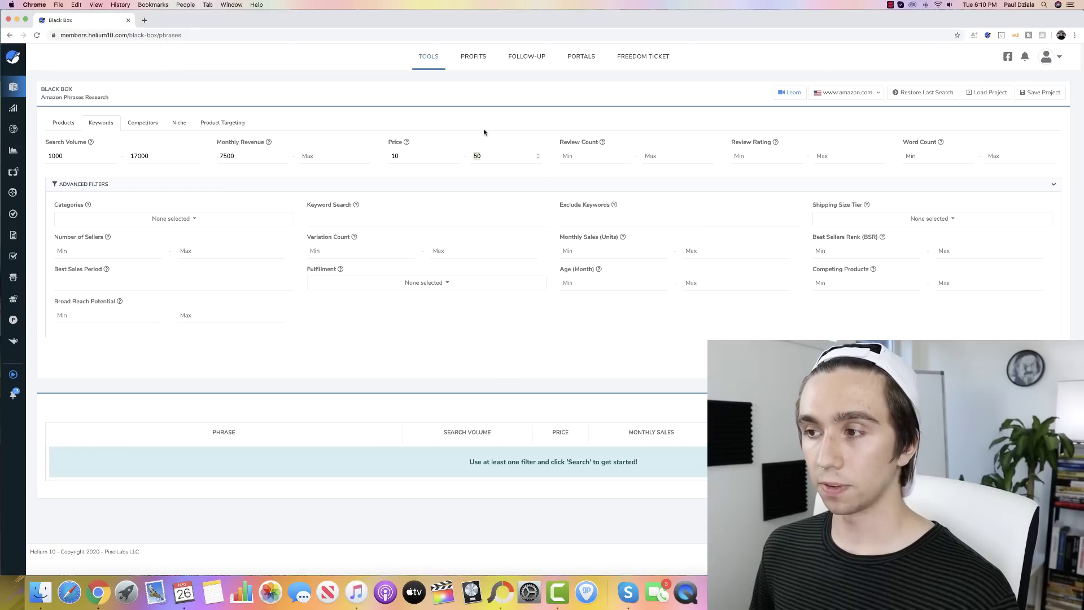
Step: Limit the review count filter to a maximum of 100
left_click(484, 132)
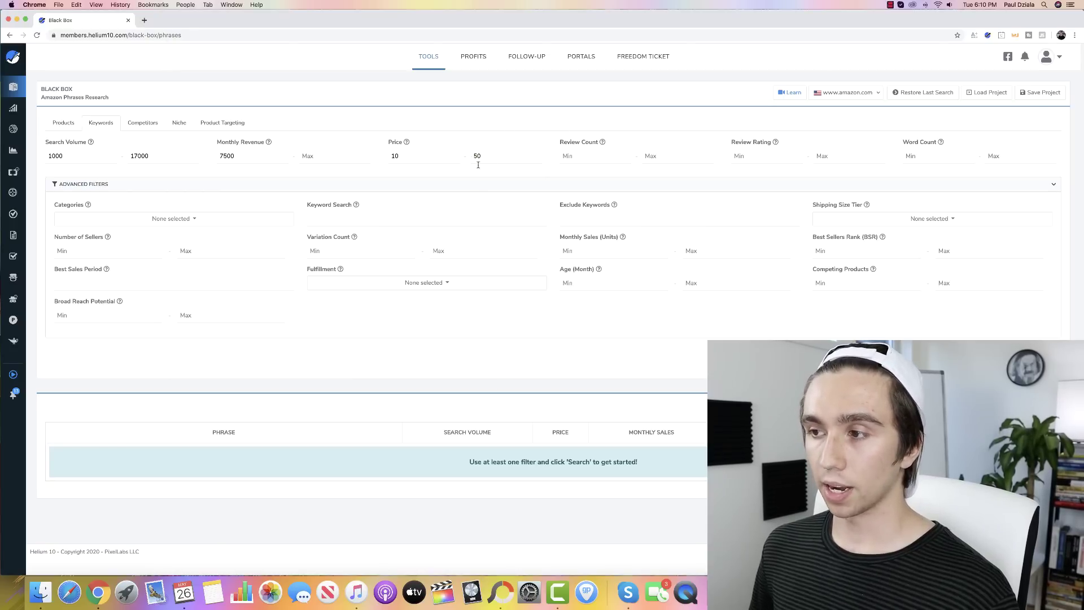
left_click(478, 157)
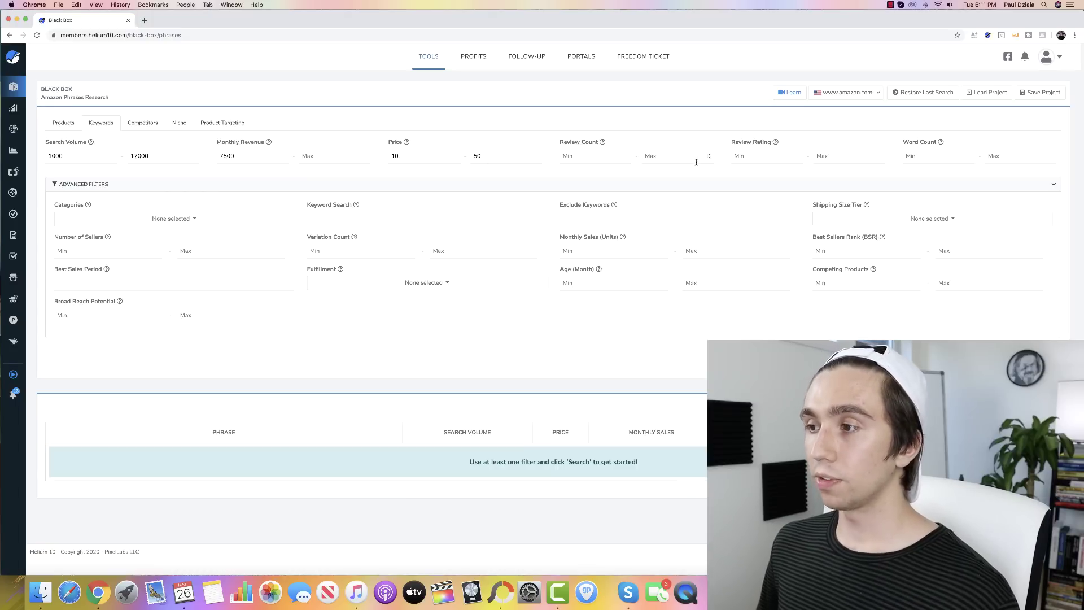
left_click(590, 159)
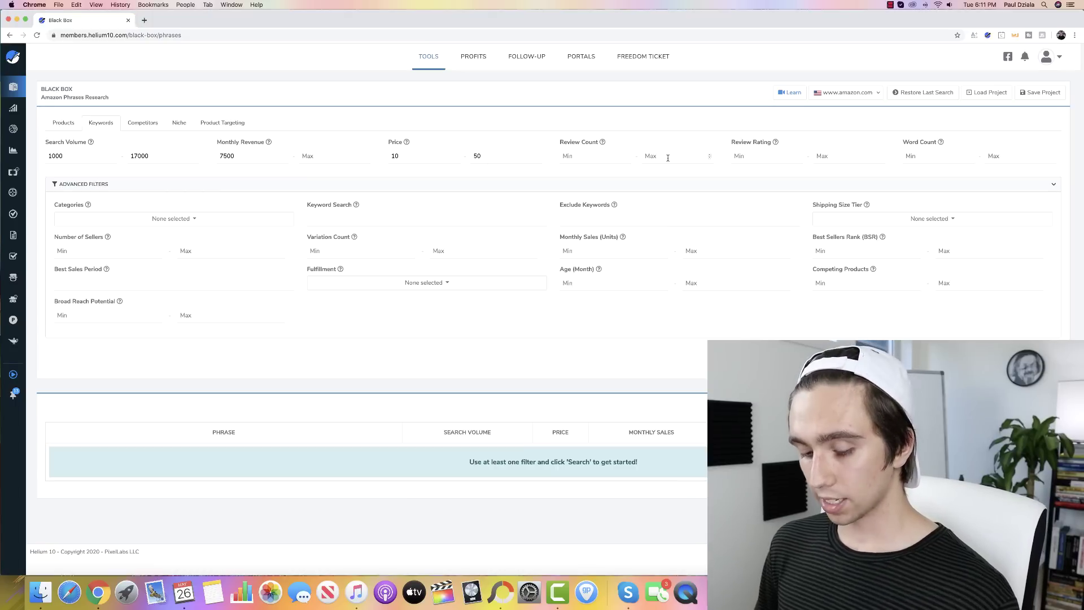
type("100")
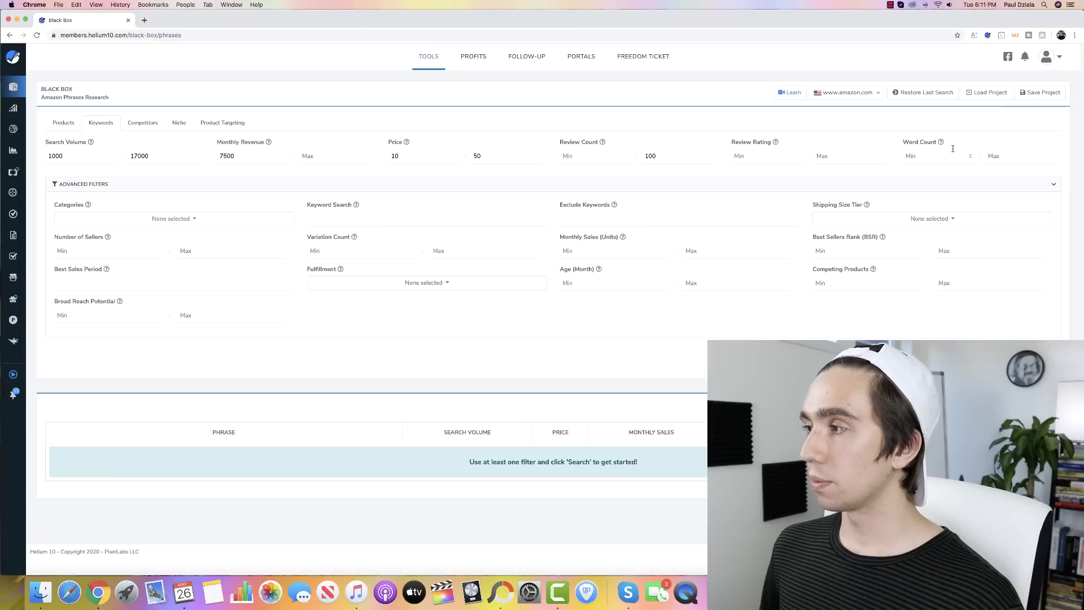
Step: Set the word count filter to a range of 2 to 7
type("2")
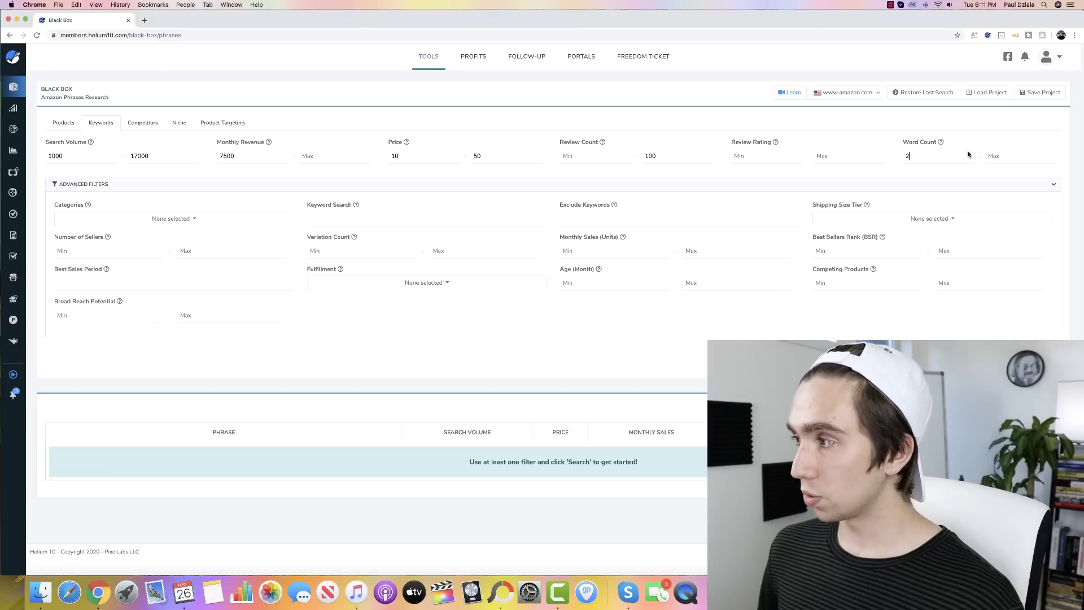
left_click(1007, 154)
type("7")
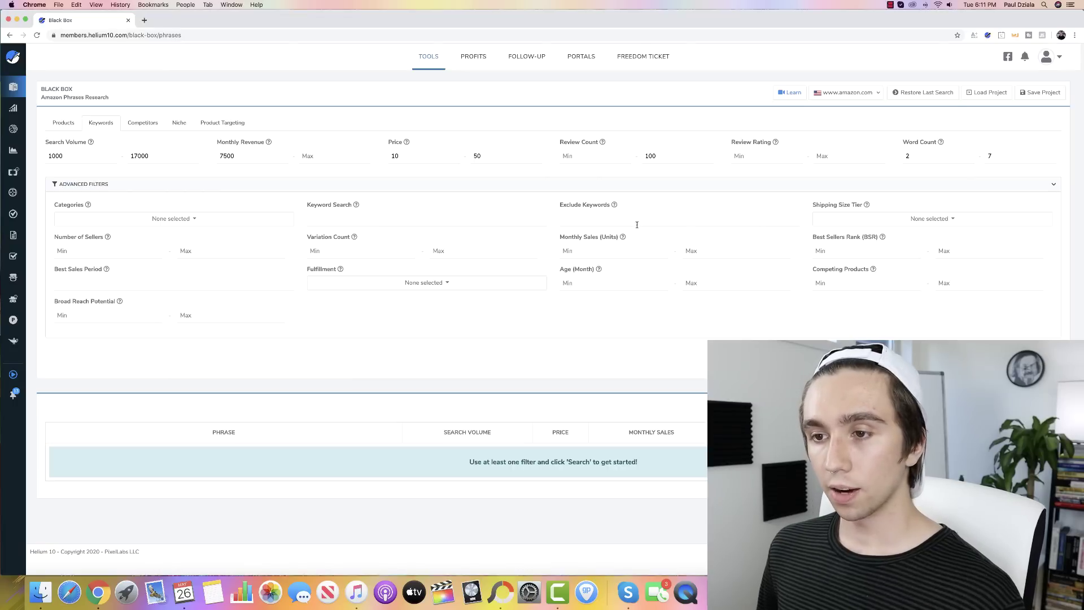
Step: Restrict the categories to Arts, Crafts & Sewing; Home & Kitchen; Industrial & Scientific; Patio, Lawn & Garden; and Tools & Home Improvement
left_click(183, 220)
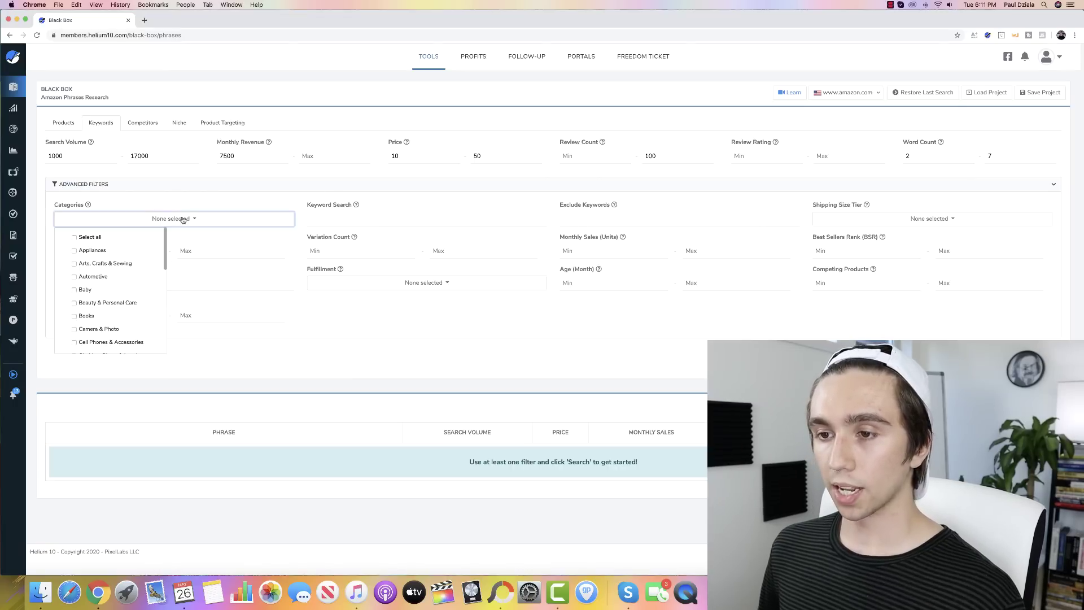
left_click(91, 264)
scroll(95, 262, "down", 1)
scroll(96, 281, "down", 5)
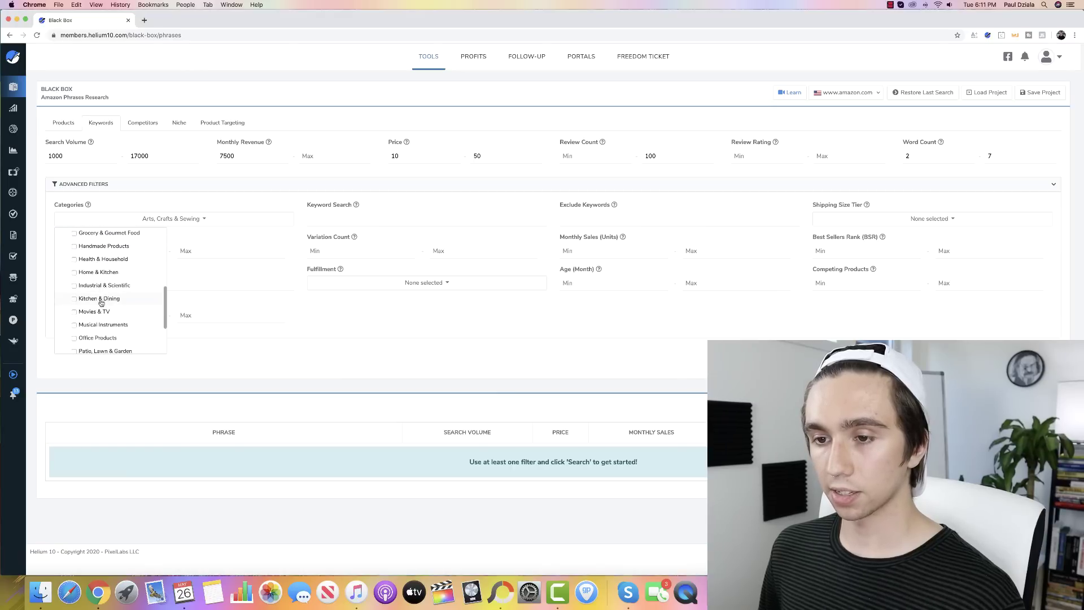
left_click(104, 273)
left_click(103, 286)
scroll(103, 286, "down", 2)
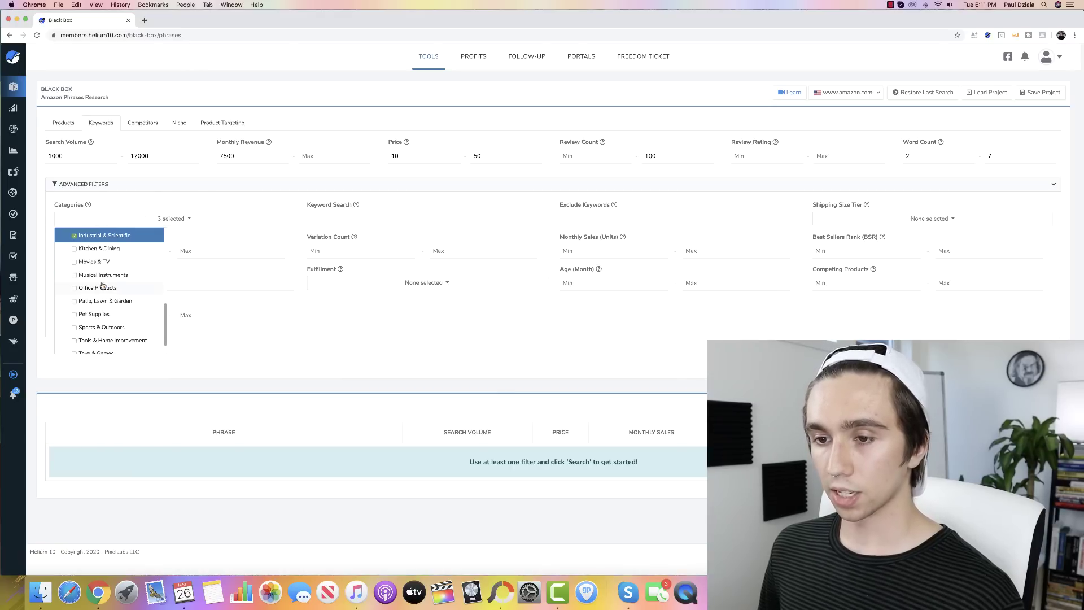
left_click(101, 302)
scroll(97, 294, "up", 2)
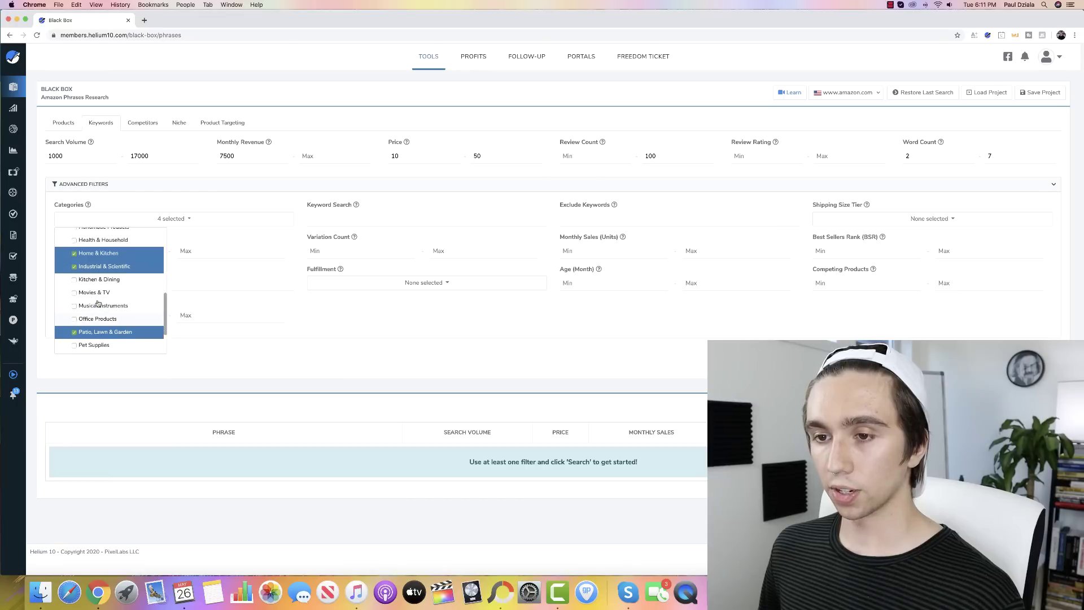
scroll(107, 283, "down", 3)
left_click(103, 316)
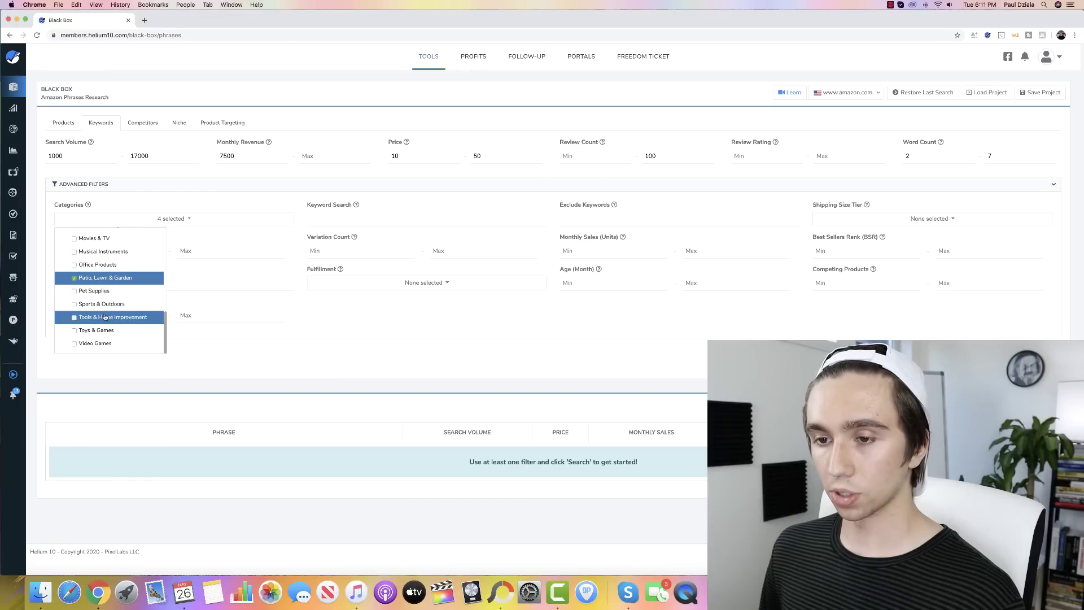
scroll(107, 303, "up", 5)
scroll(105, 306, "up", 5)
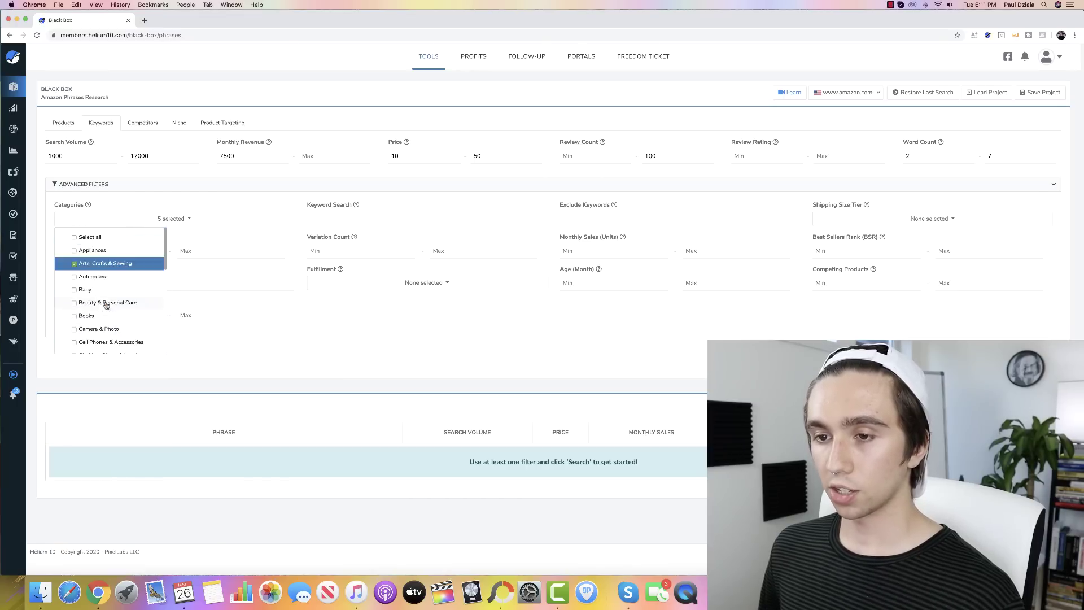
left_click(633, 326)
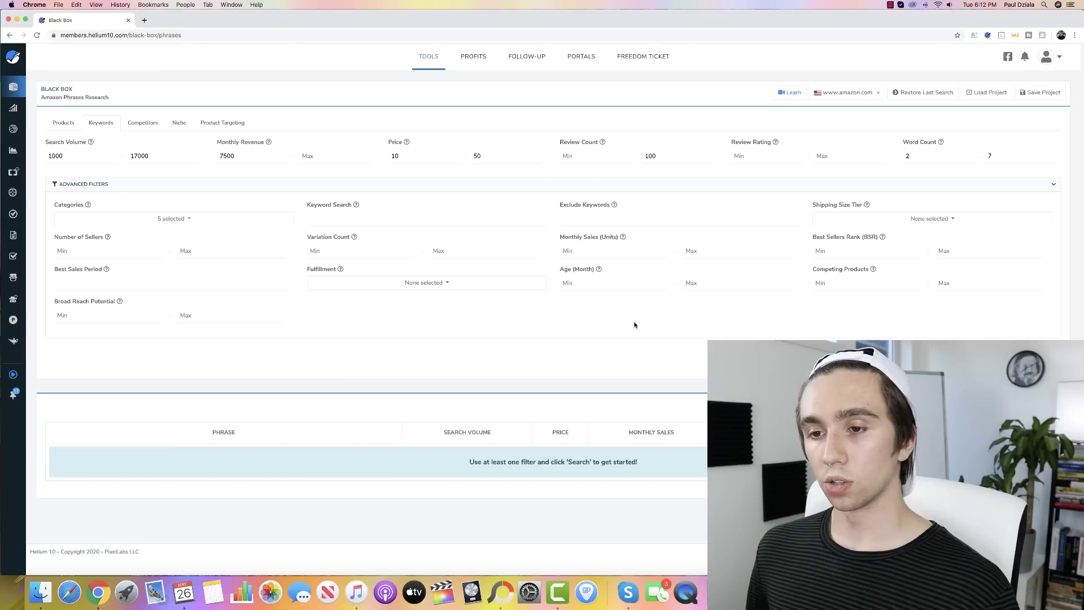
left_click(355, 217)
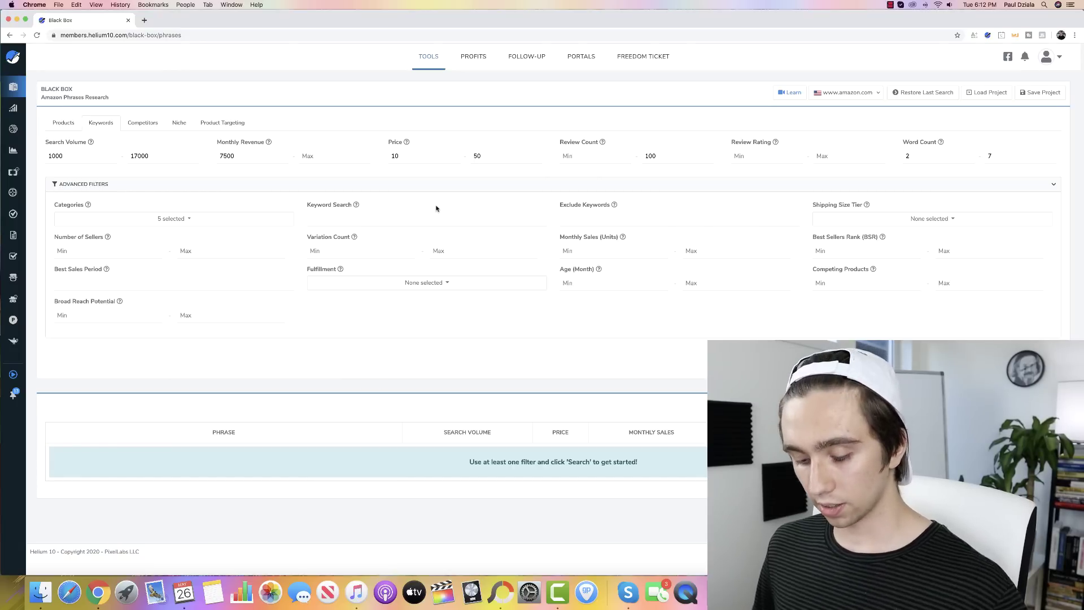
type("dec")
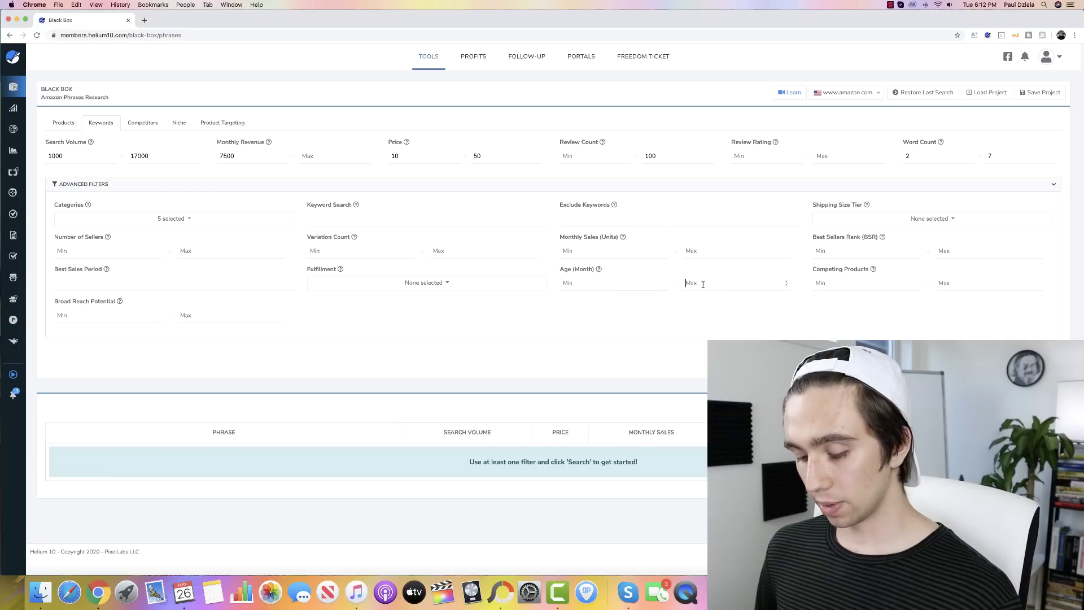
type("7")
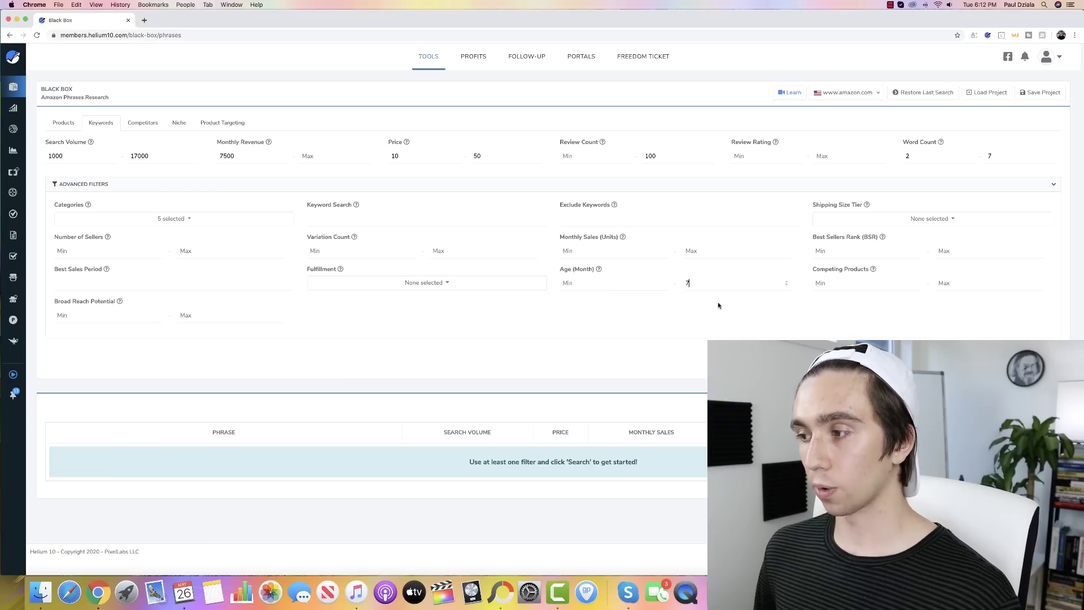
left_click(688, 282)
key("BackSpace")
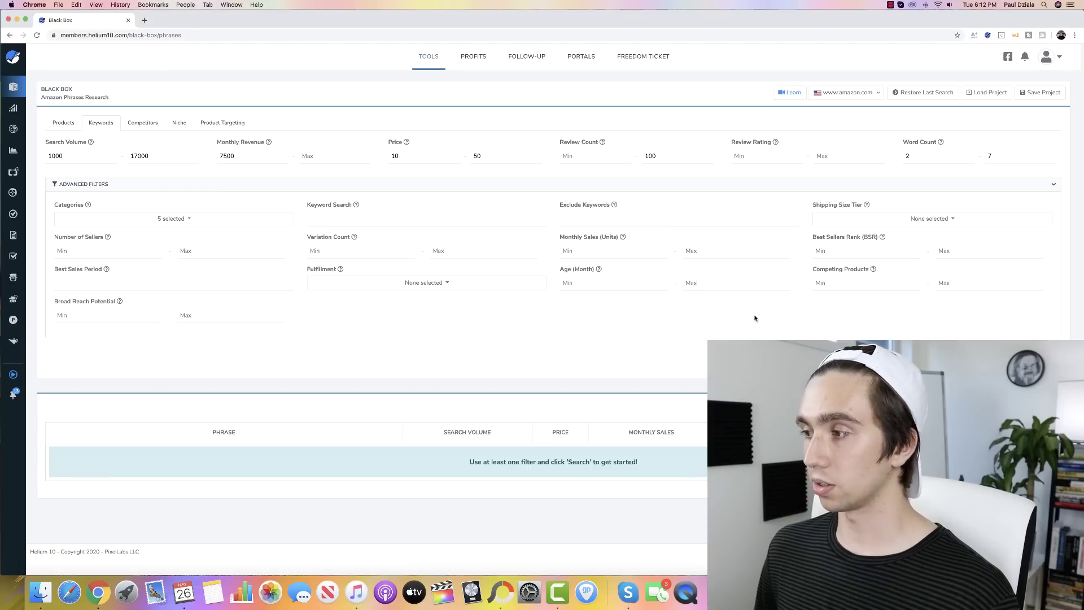
Step: Run the filtered keyword search and look through the first page of results for product ideas
left_click(1034, 359)
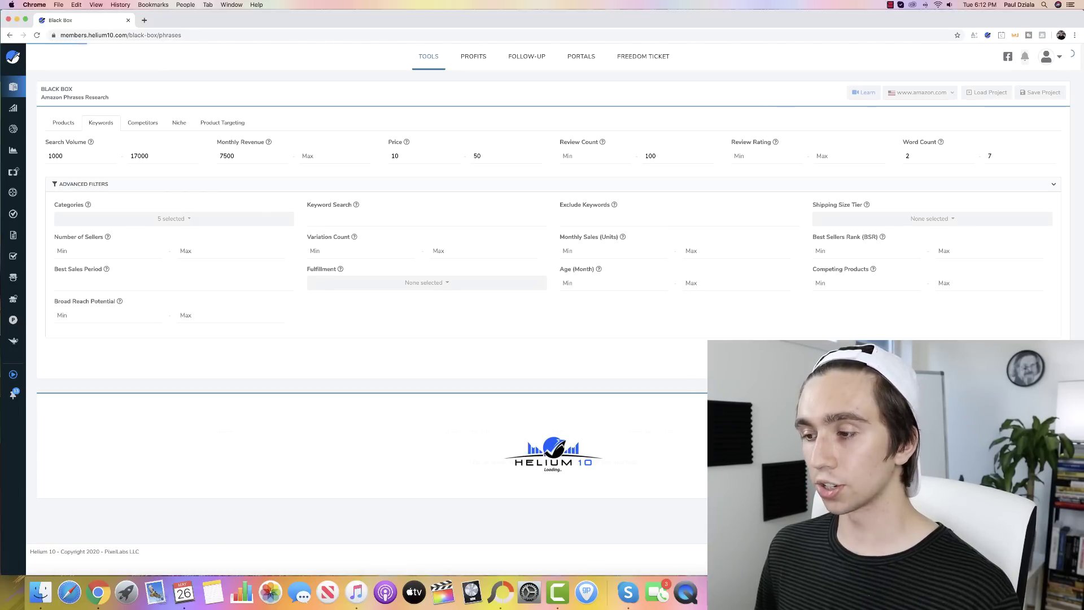
scroll(473, 310, "down", 3)
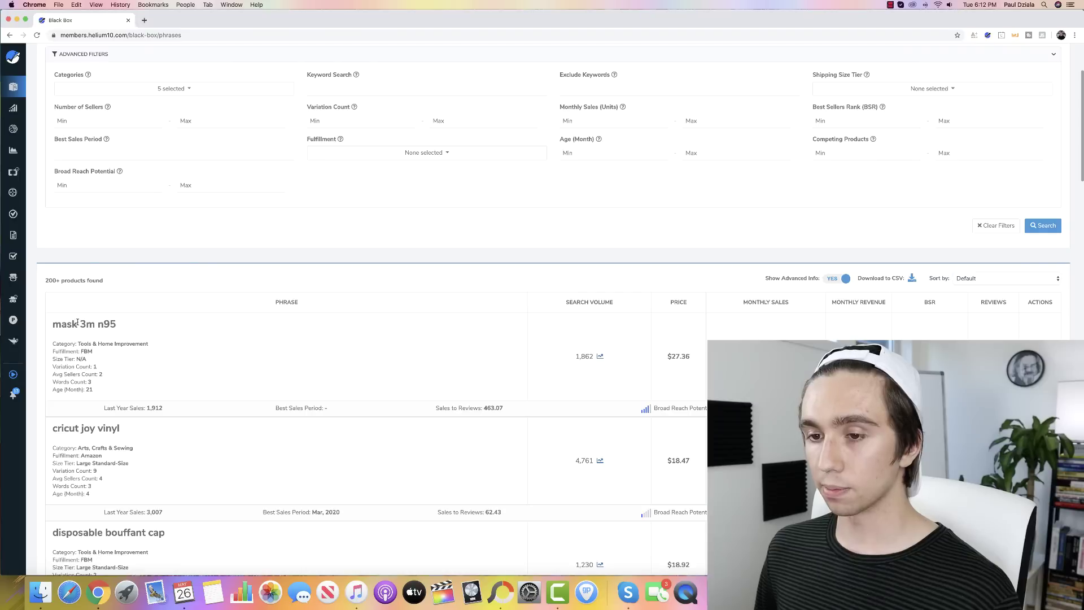
scroll(174, 323, "down", 2)
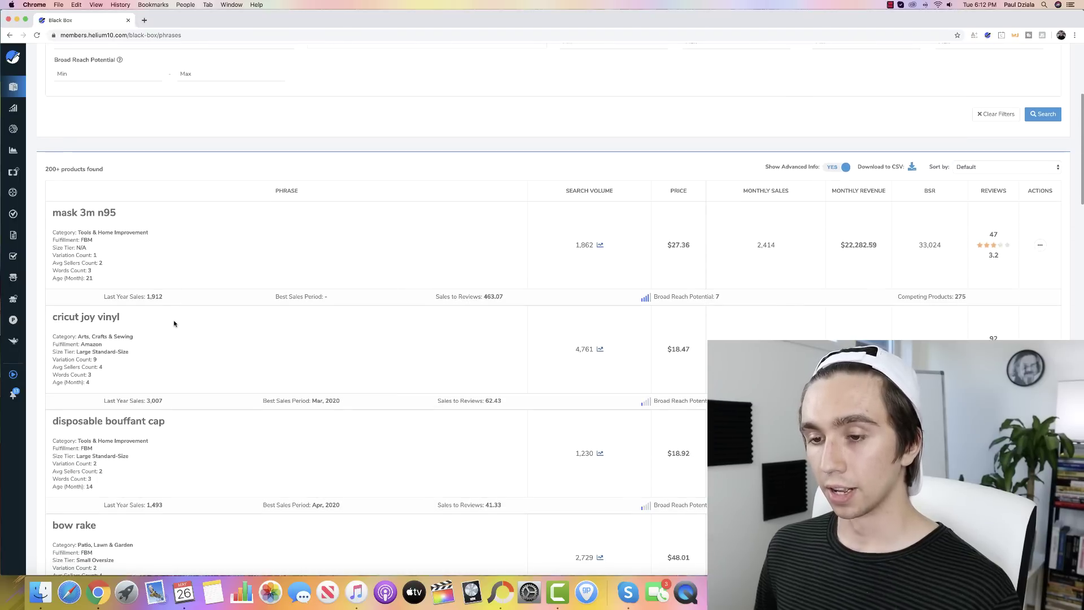
scroll(174, 323, "down", 3)
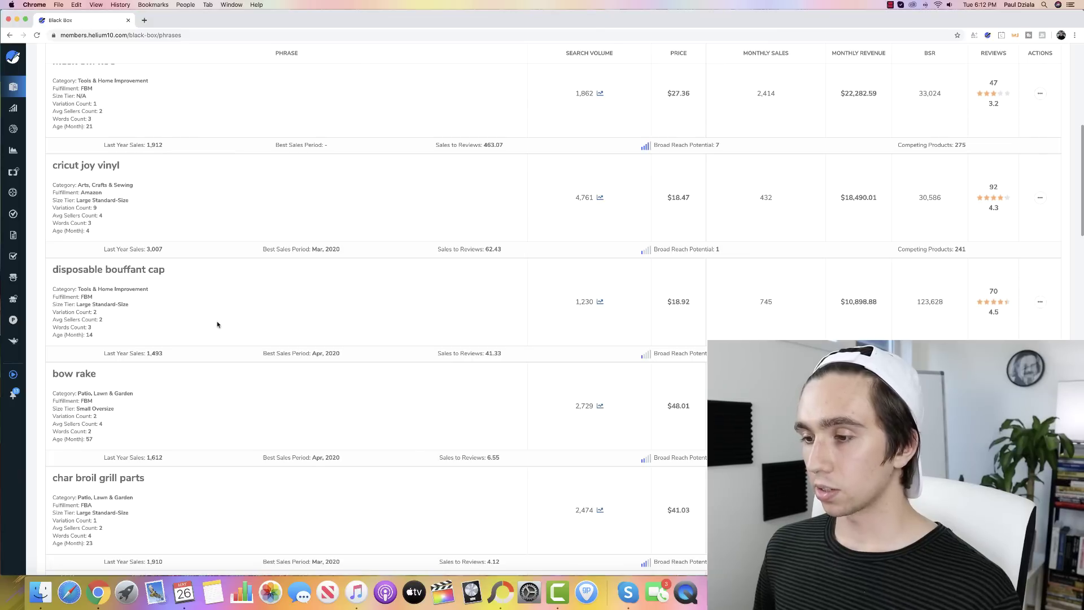
scroll(218, 323, "up", 1)
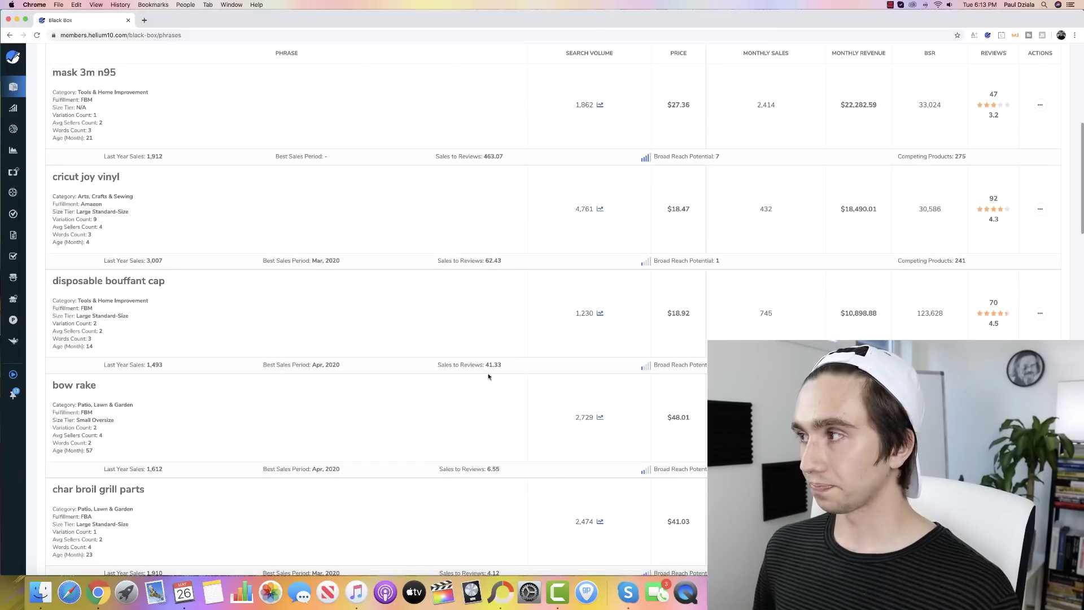
scroll(421, 374, "down", 2)
scroll(421, 374, "down", 5)
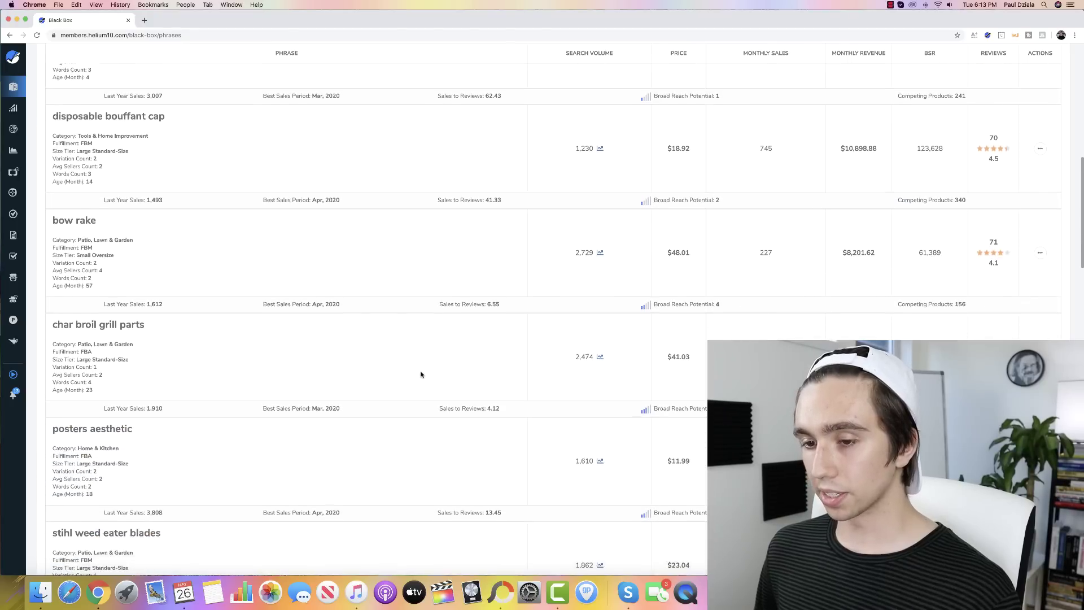
scroll(420, 374, "down", 1)
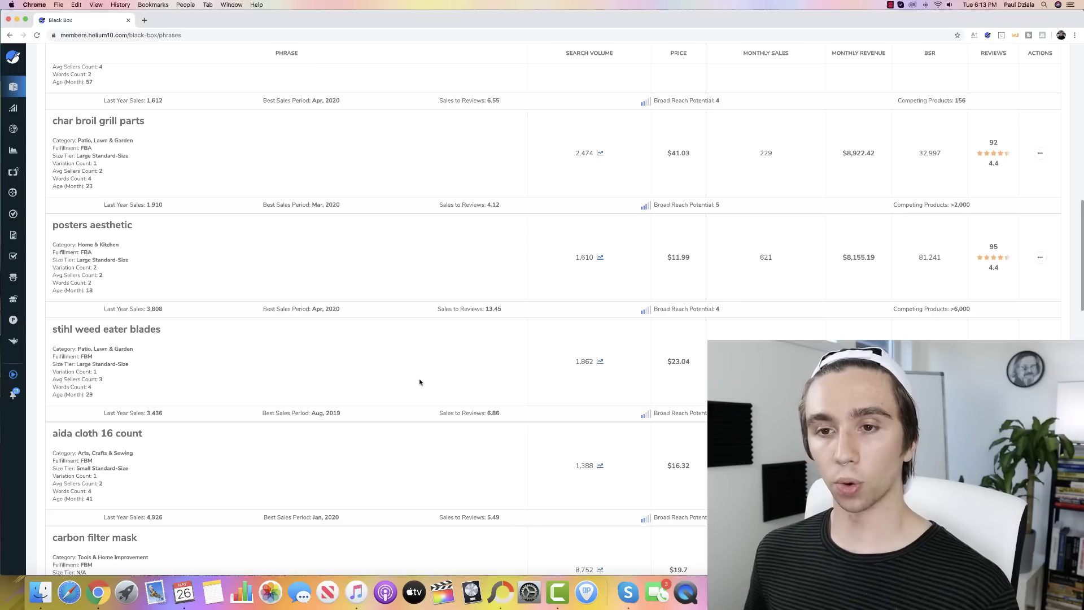
scroll(342, 333, "down", 5)
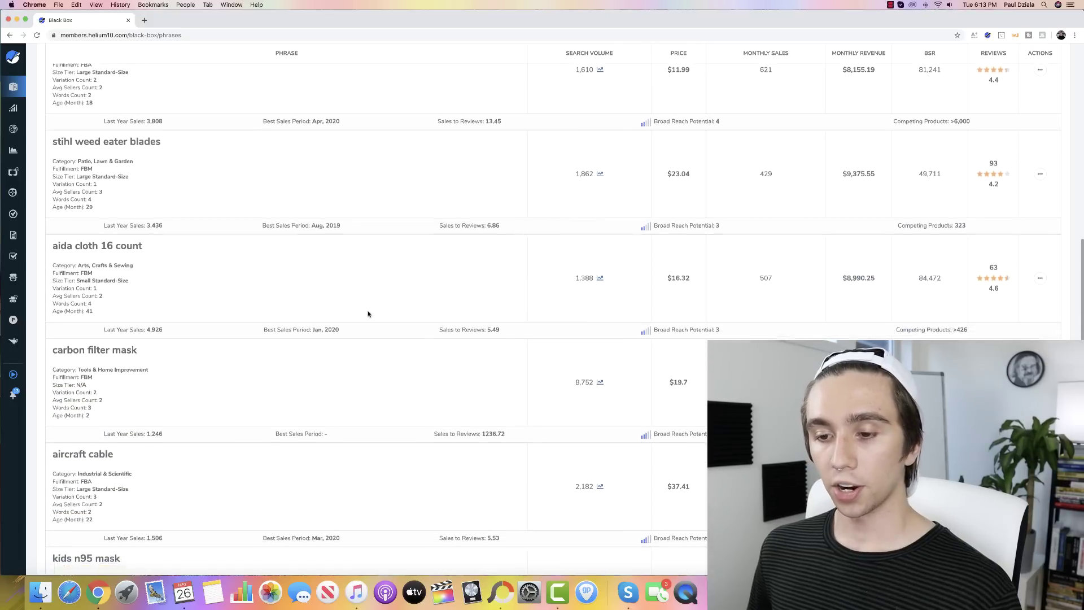
scroll(367, 314, "down", 2)
scroll(314, 308, "down", 10)
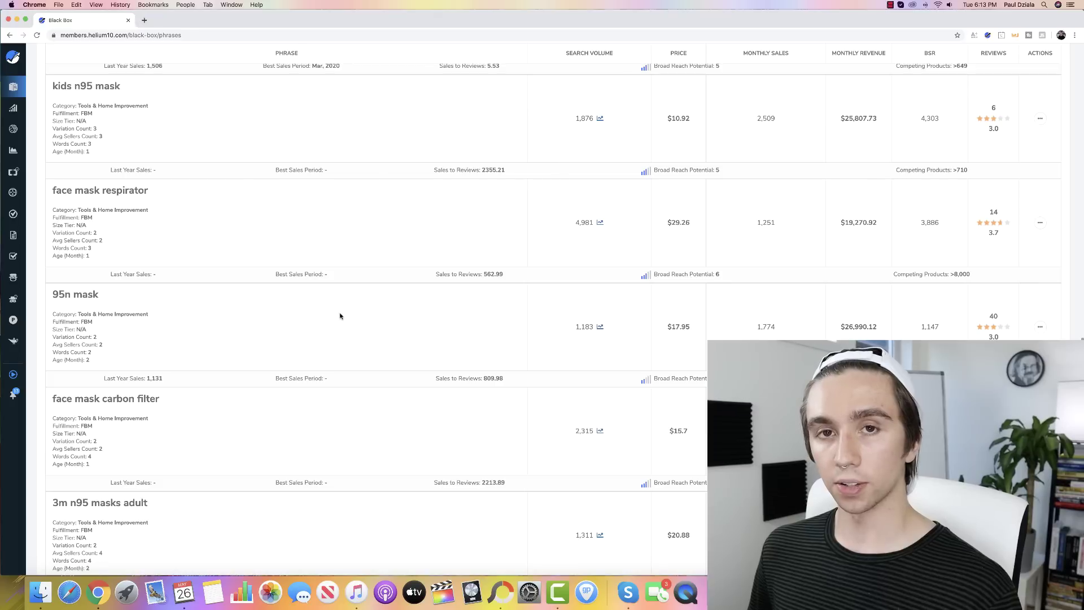
scroll(342, 315, "down", 14)
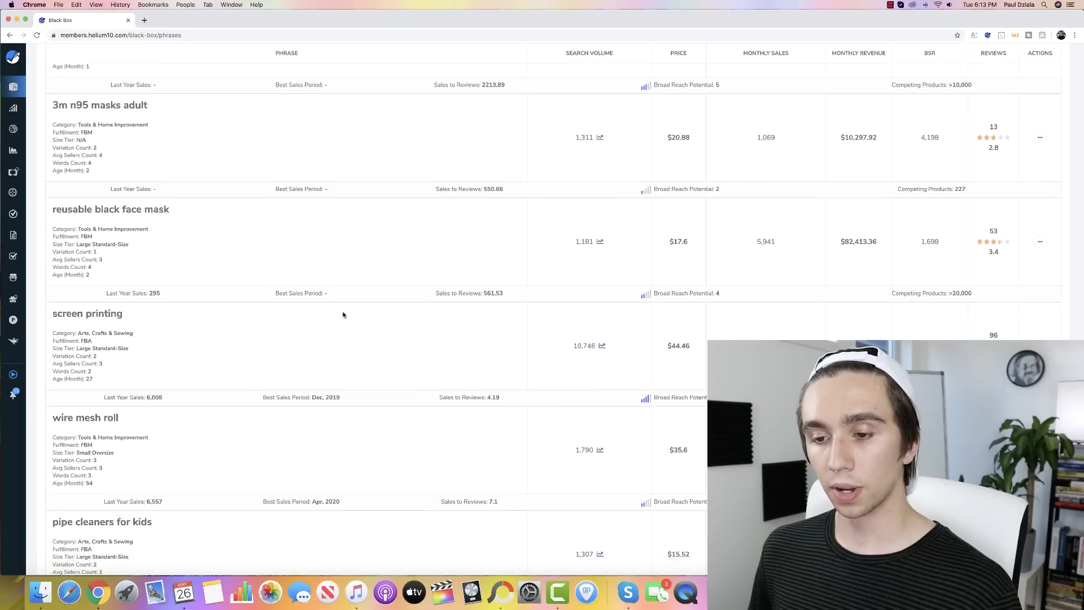
scroll(343, 315, "down", 2)
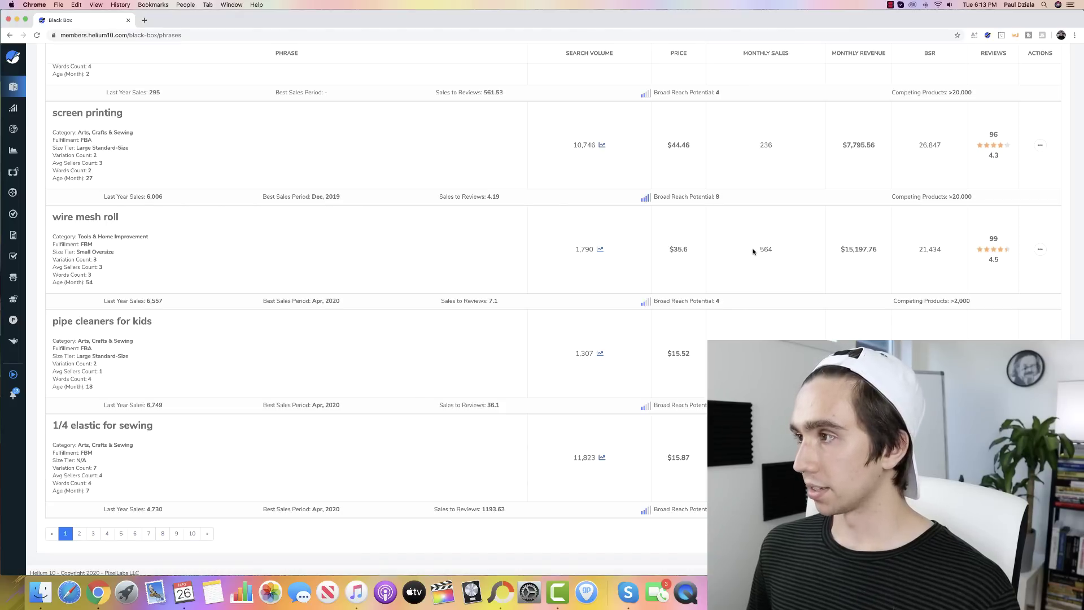
Step: Check the monthly sales and revenue of the "wire mesh roll" keyword and view it on Amazon
left_click_drag(751, 251, 785, 252)
left_click(787, 251)
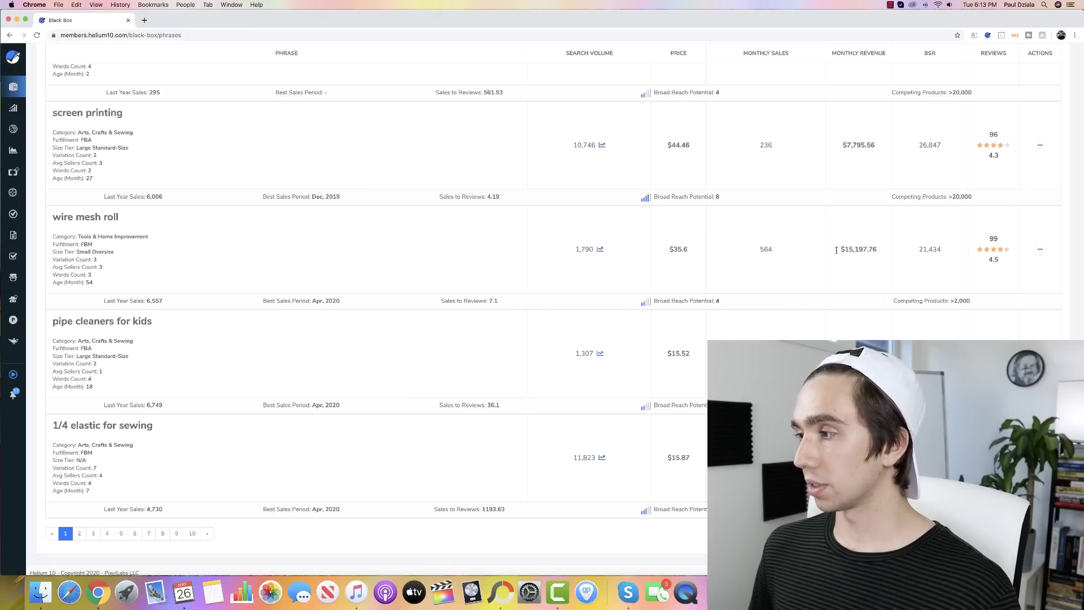
left_click_drag(837, 250, 882, 252)
left_click(881, 255)
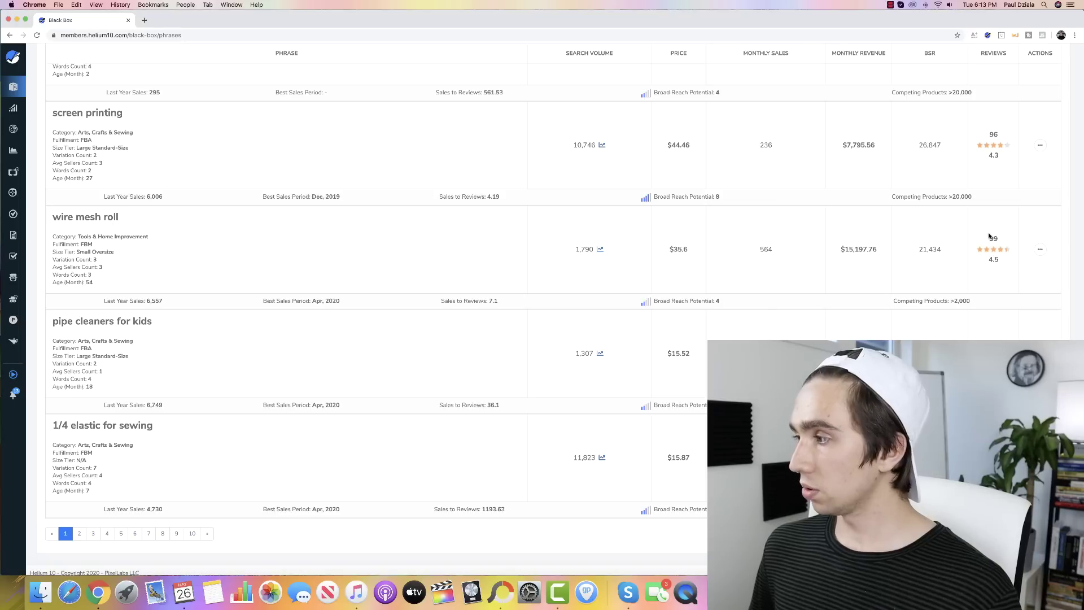
left_click(1043, 250)
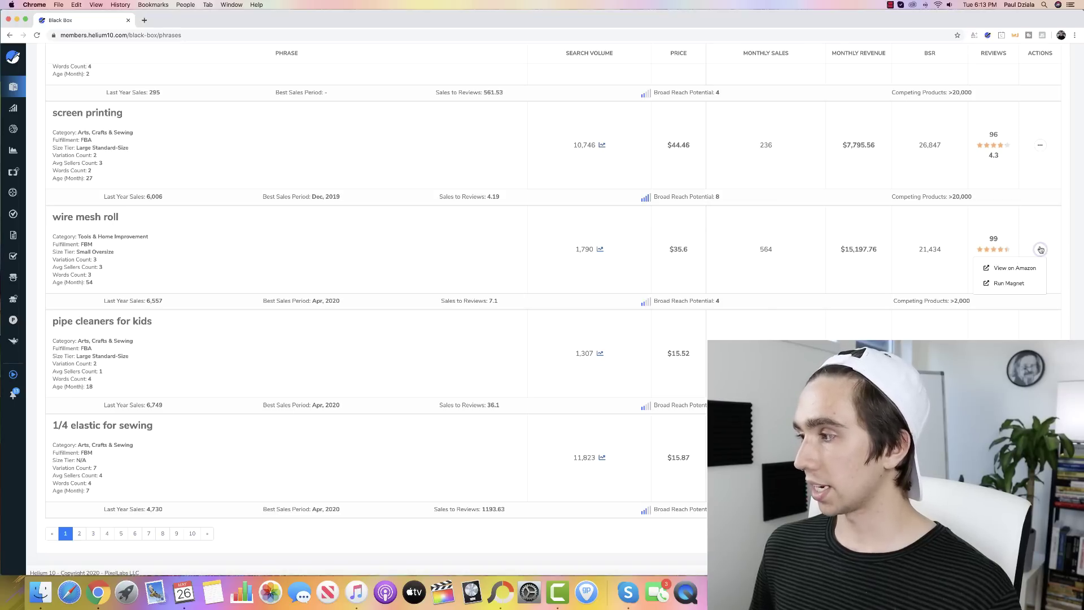
left_click(1011, 268)
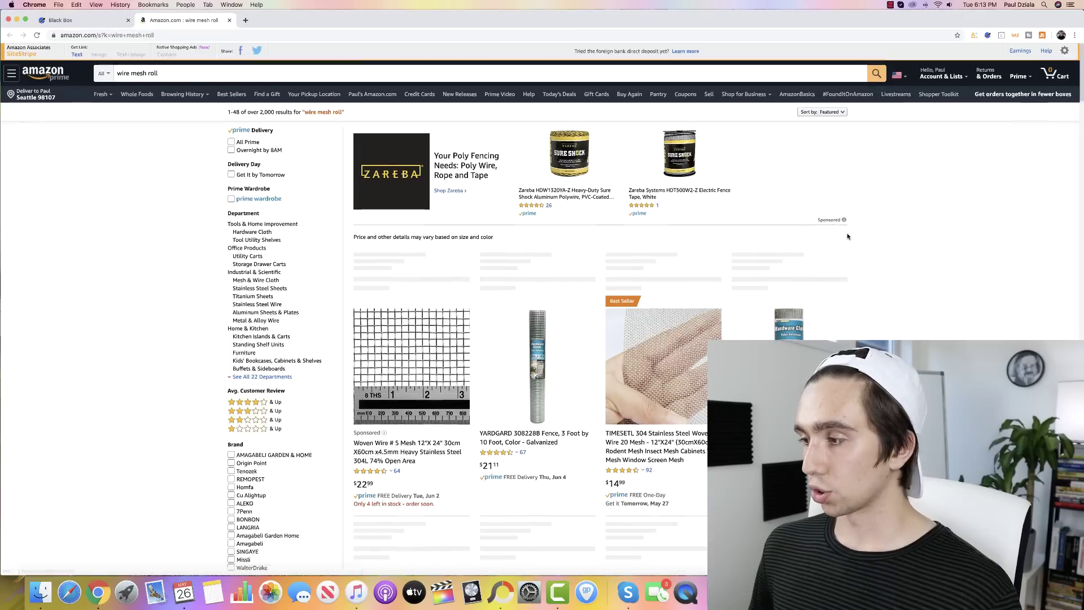
Step: Look through the "wire mesh roll" search results, comparing the listings' product types, sizes, prices and review counts
scroll(847, 235, "down", 5)
scroll(846, 235, "down", 8)
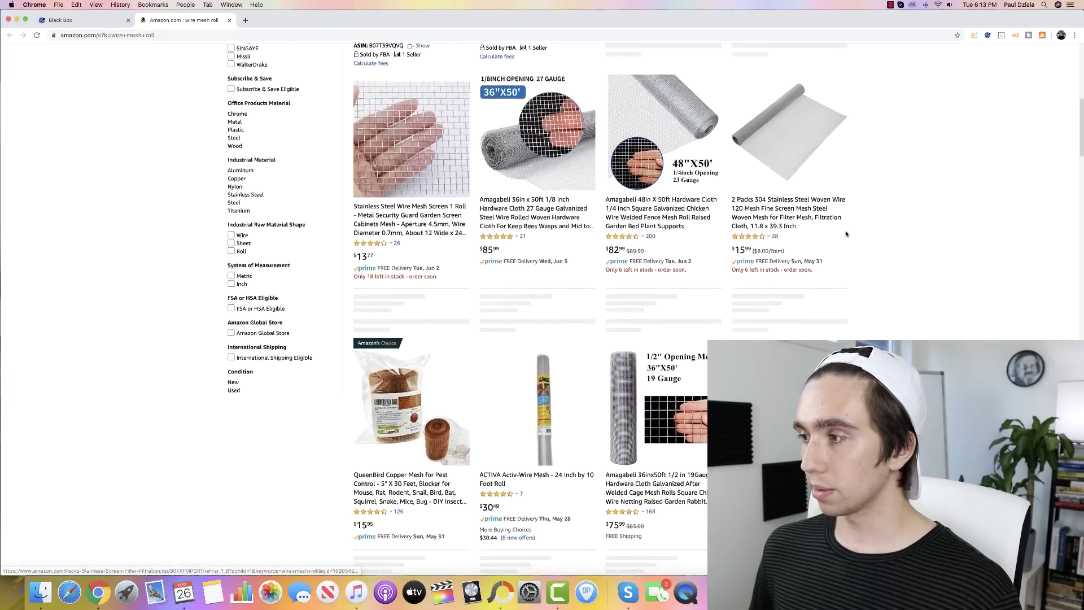
scroll(846, 233, "down", 11)
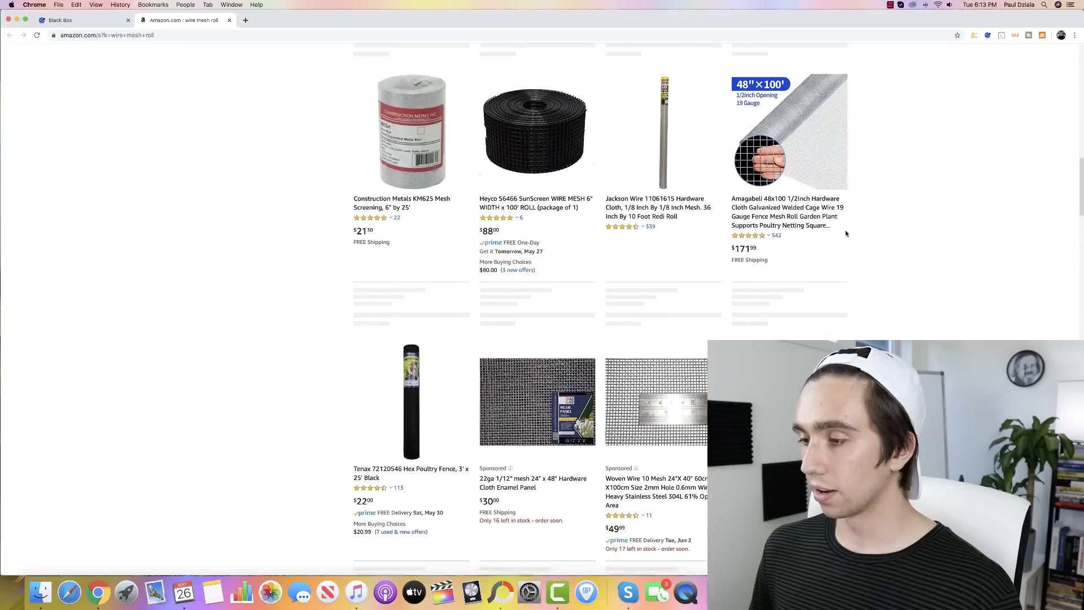
scroll(847, 234, "down", 6)
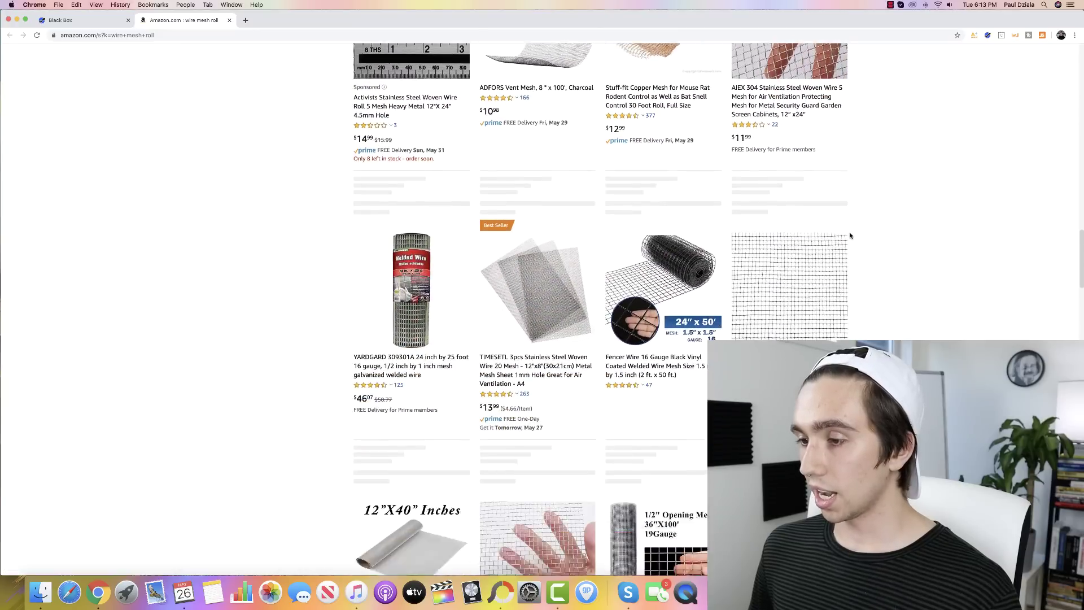
scroll(858, 235, "up", 8)
scroll(867, 237, "up", 15)
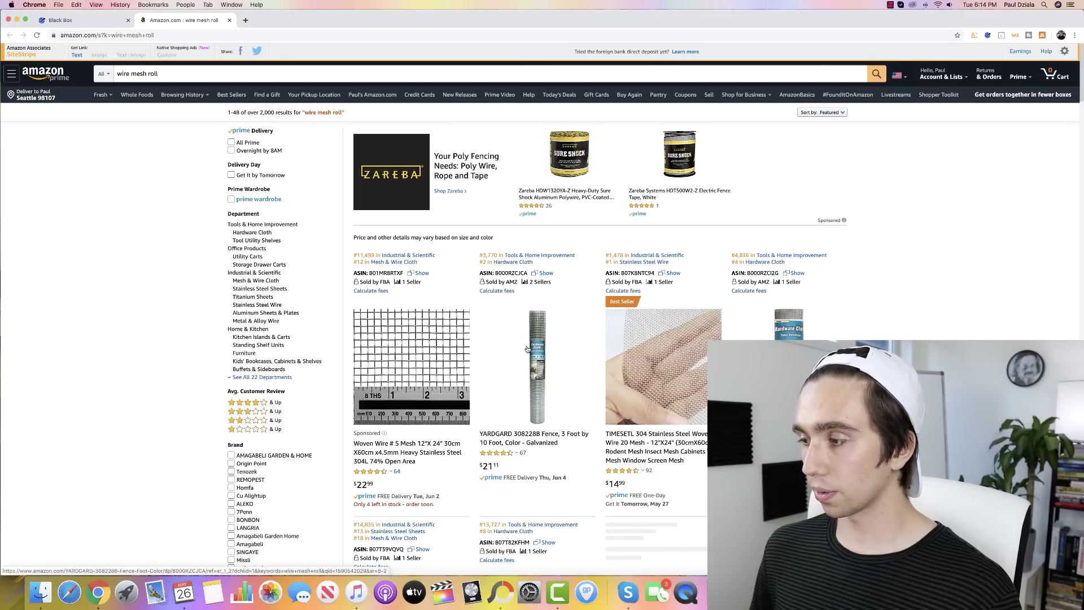
scroll(527, 349, "down", 3)
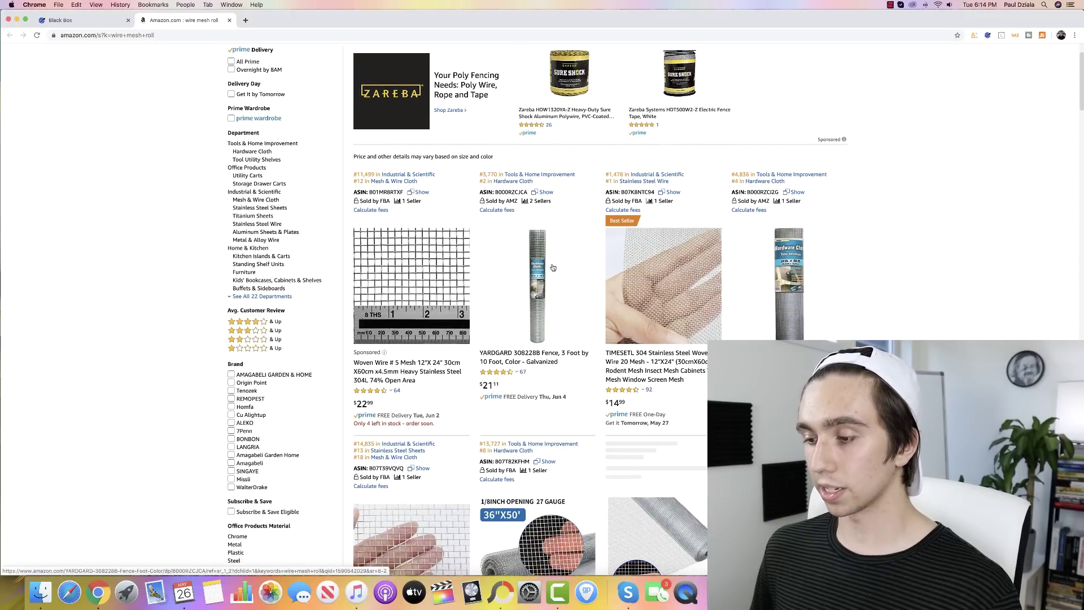
scroll(552, 270, "down", 9)
scroll(554, 268, "down", 1)
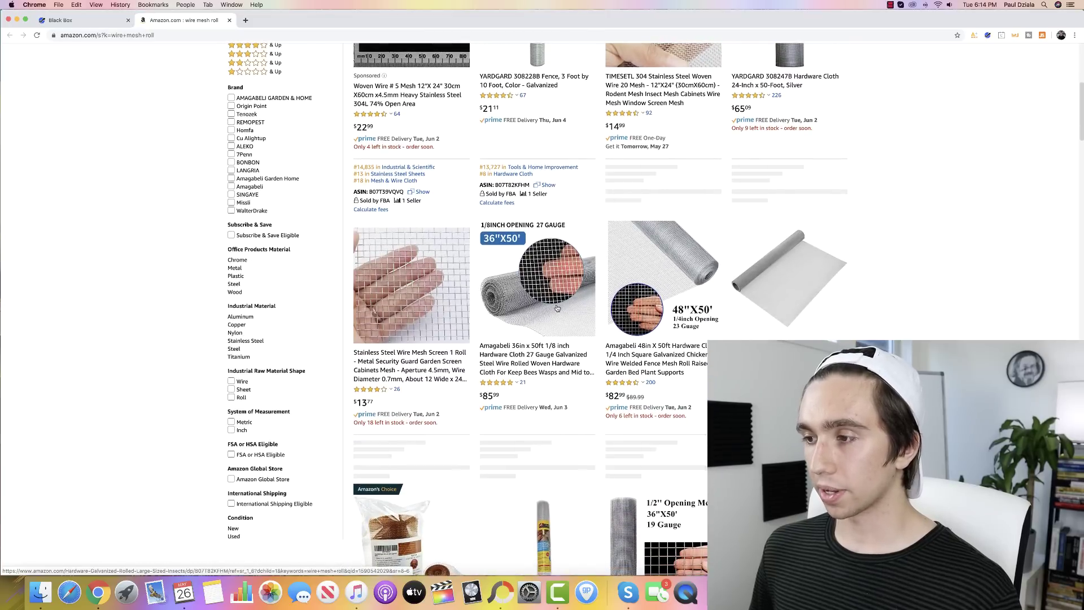
scroll(520, 315, "down", 1)
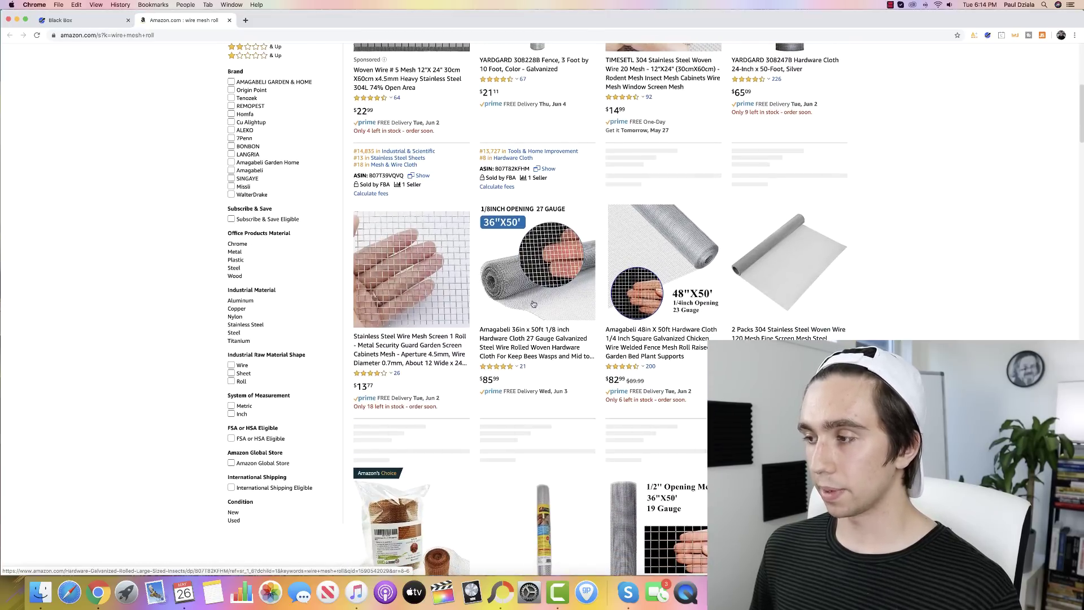
scroll(522, 307, "up", 2)
scroll(523, 305, "up", 2)
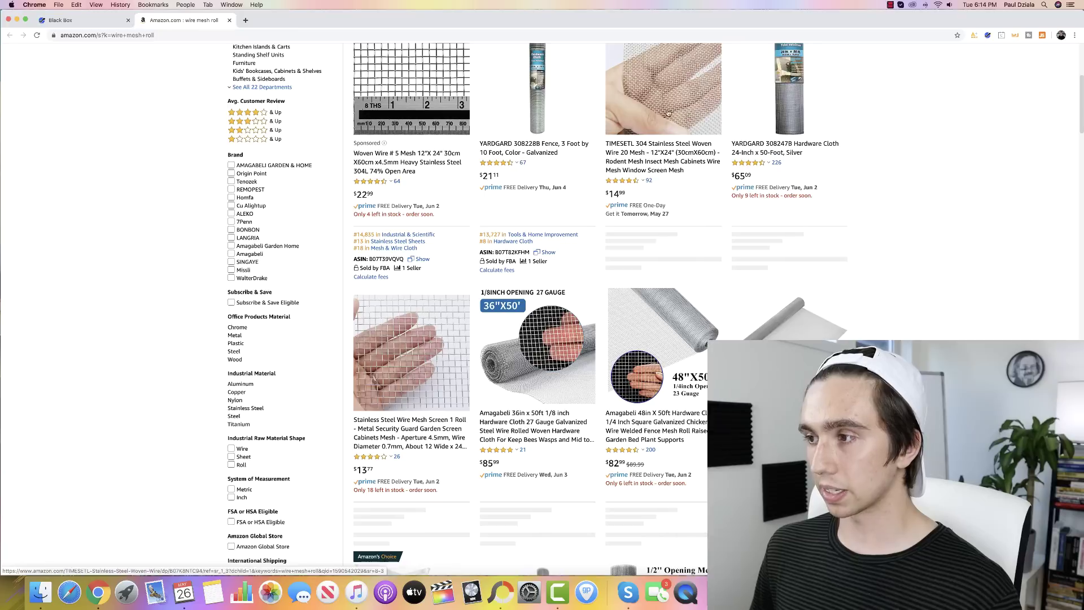
scroll(638, 194, "down", 3)
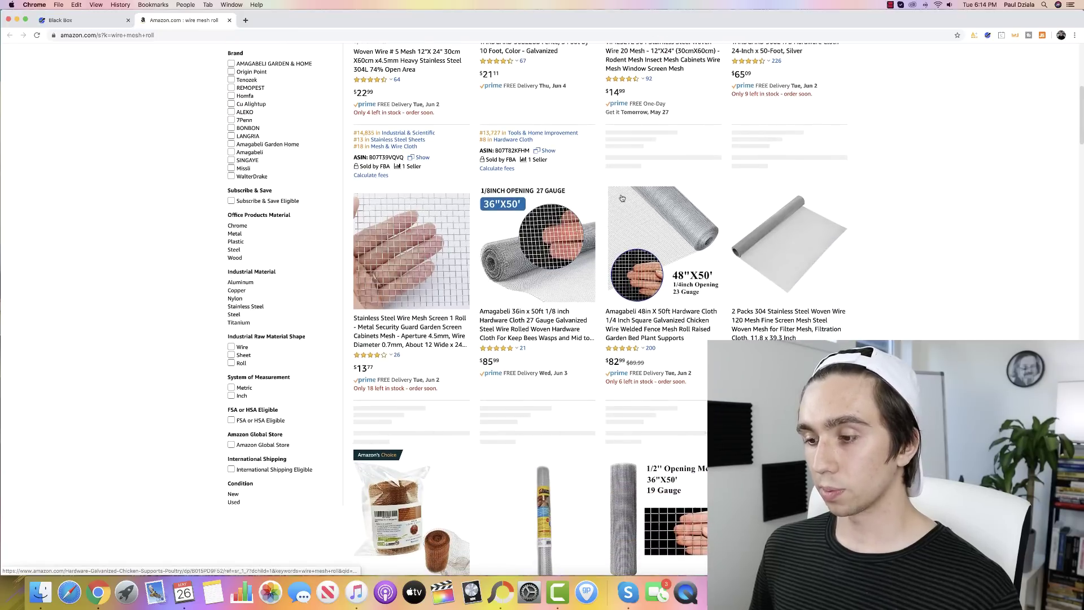
scroll(604, 217, "down", 5)
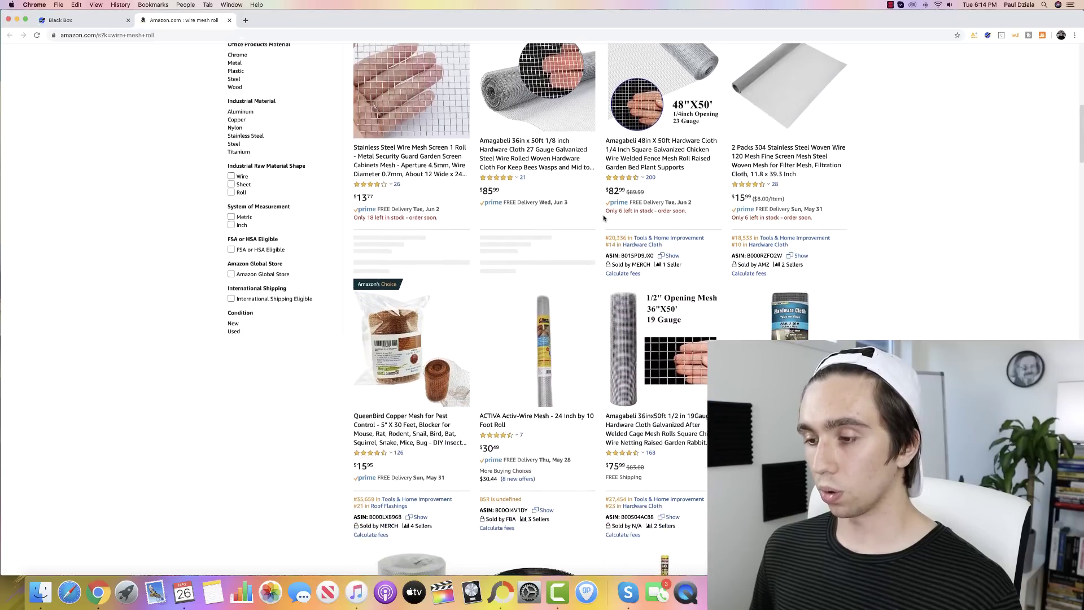
scroll(606, 220, "up", 3)
scroll(606, 219, "up", 10)
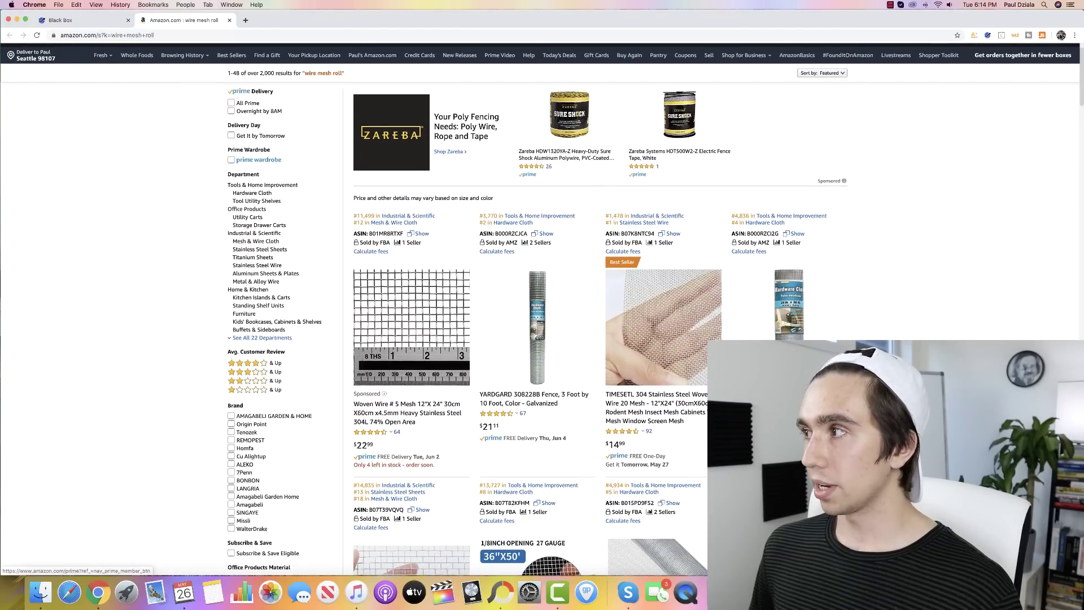
Step: Run Helium 10's Xray product research on the "wire mesh roll" results and sort the products by highest sales
left_click(988, 36)
left_click(881, 81)
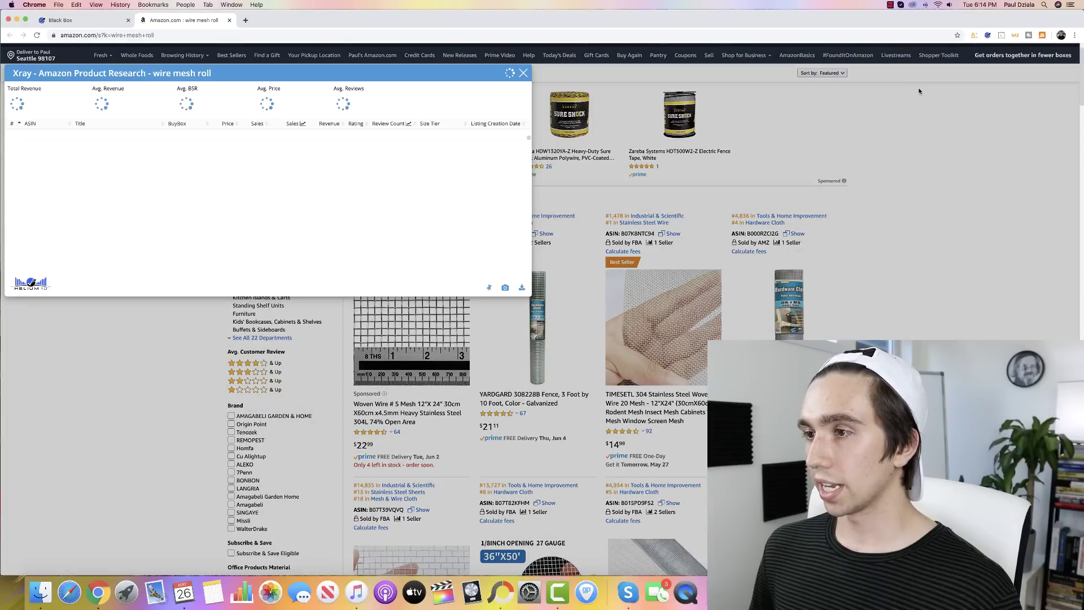
left_click_drag(370, 84, 551, 110)
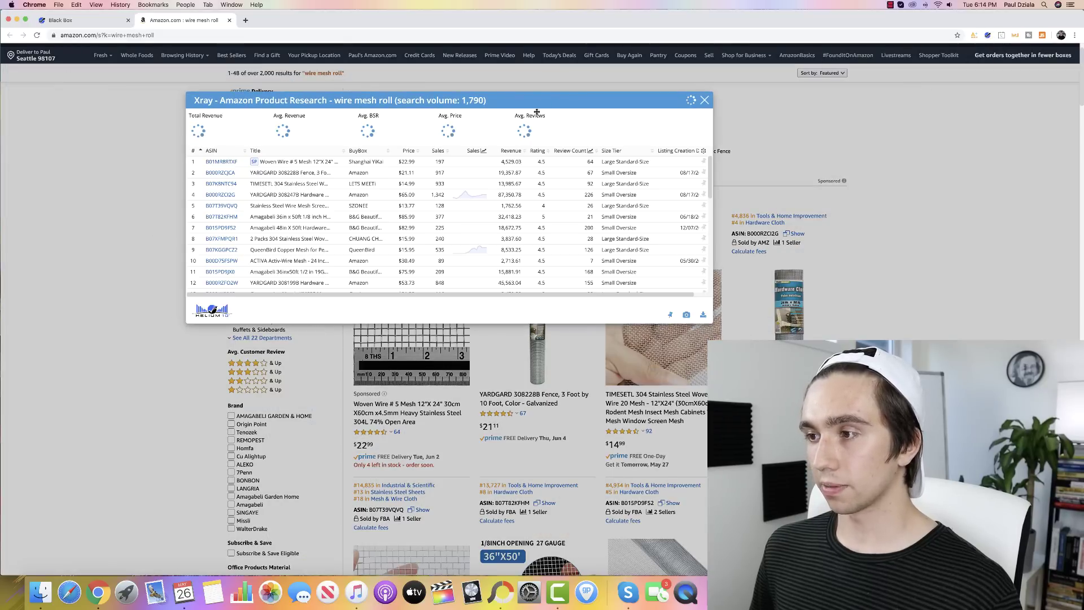
left_click(439, 152)
Step: Preview the best-selling products in the Xray list and compare their prices, sales, revenue and review counts
mouse_move(224, 164)
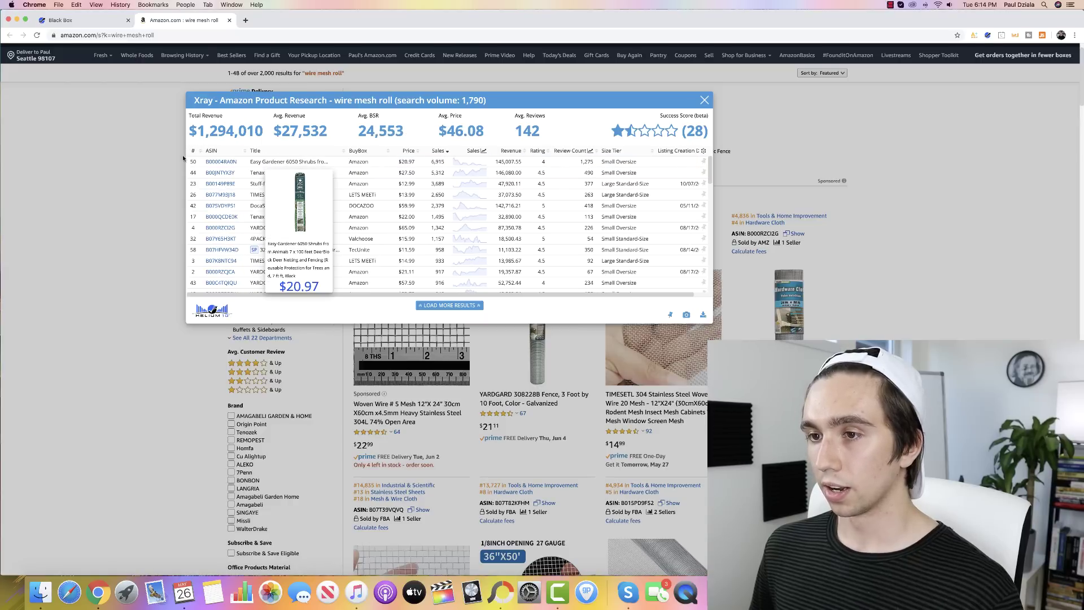
mouse_move(222, 187)
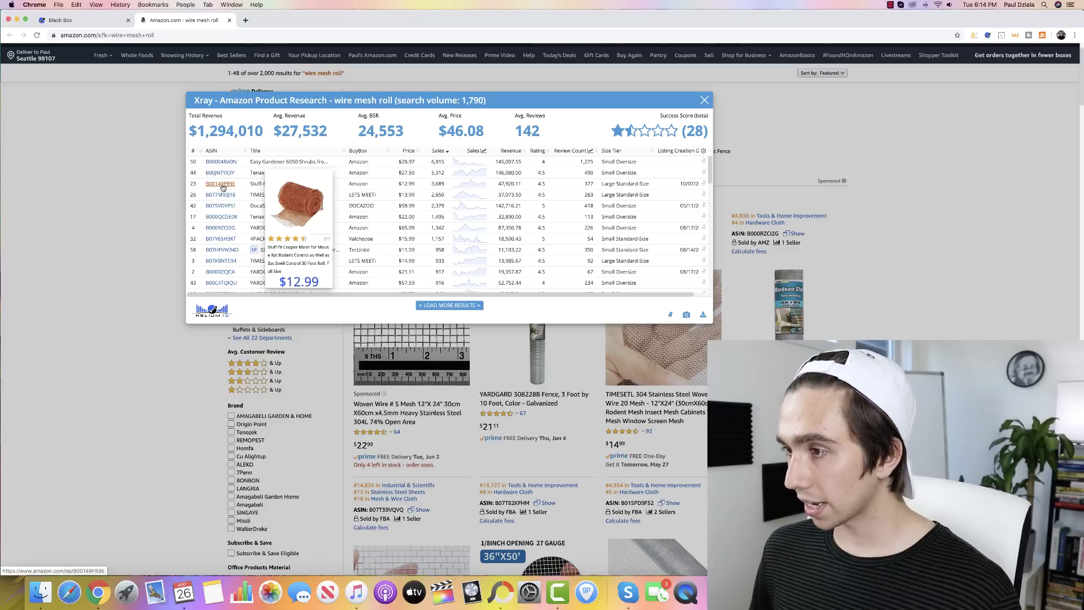
mouse_move(223, 209)
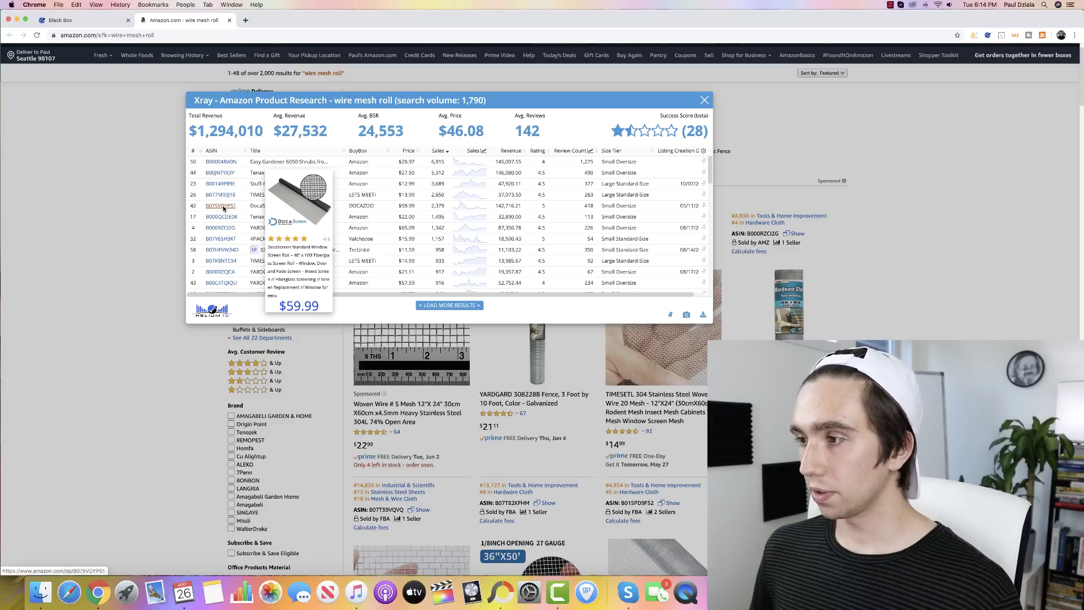
scroll(226, 227, "down", 1)
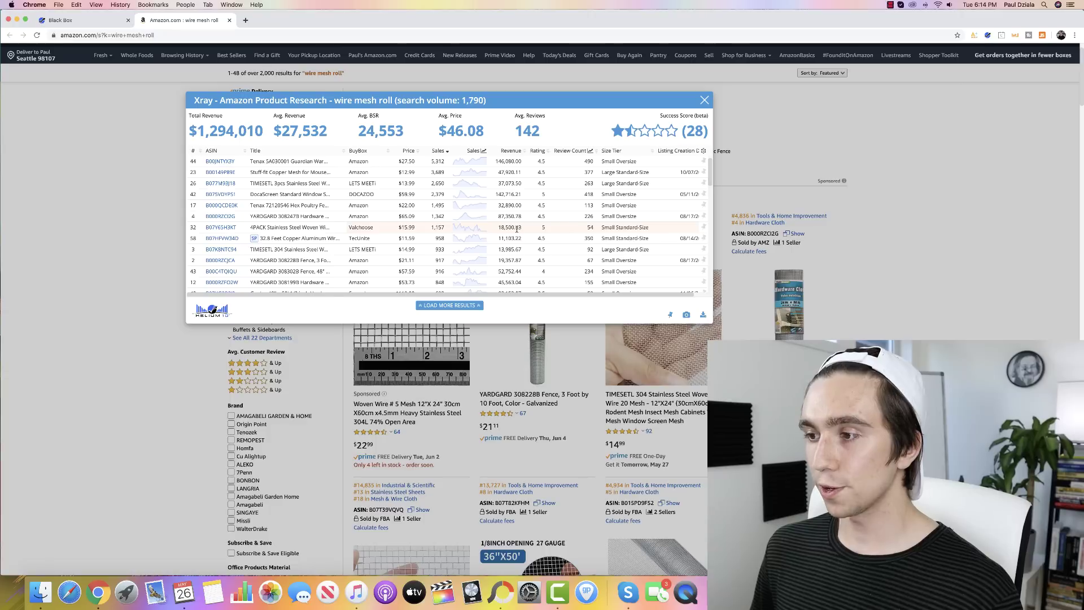
mouse_move(215, 230)
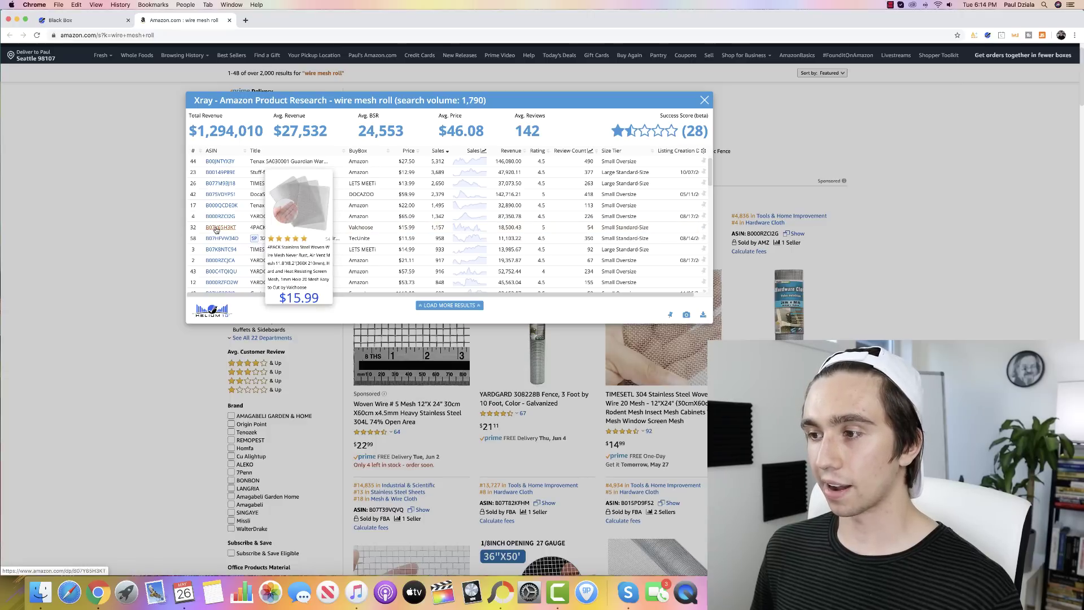